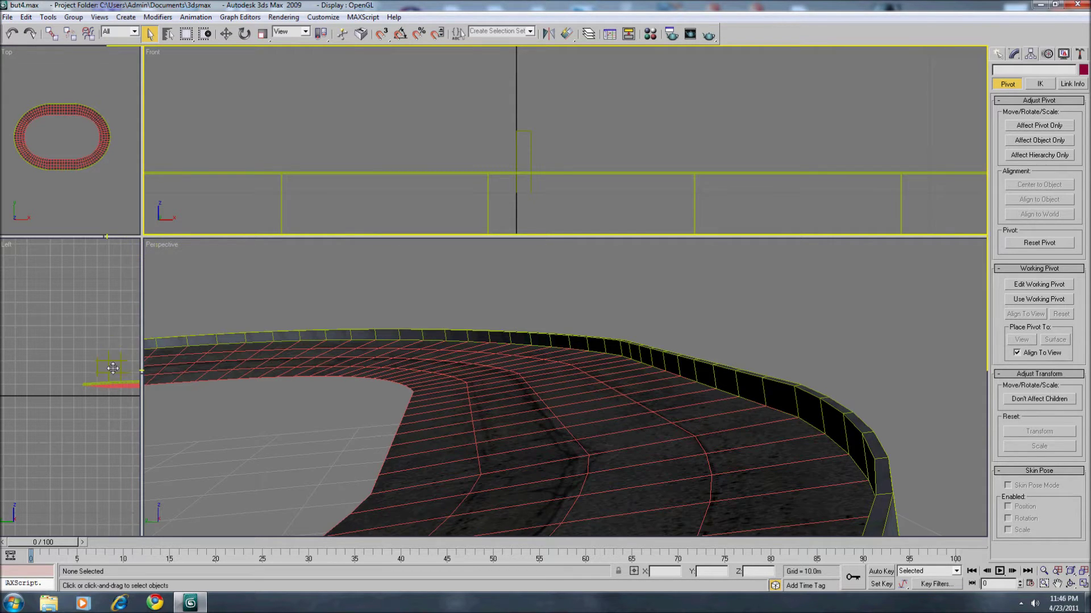
# - Enlarge the Front viewport and draw a three-point line rising vertically from the wall profile's top centre, with a short outward-slanting tip
pyautogui.moveTo(143, 236); pyautogui.dragTo(105, 372)
pyautogui.moveTo(454, 295); pyautogui.dragTo(430, 275, button='middle')
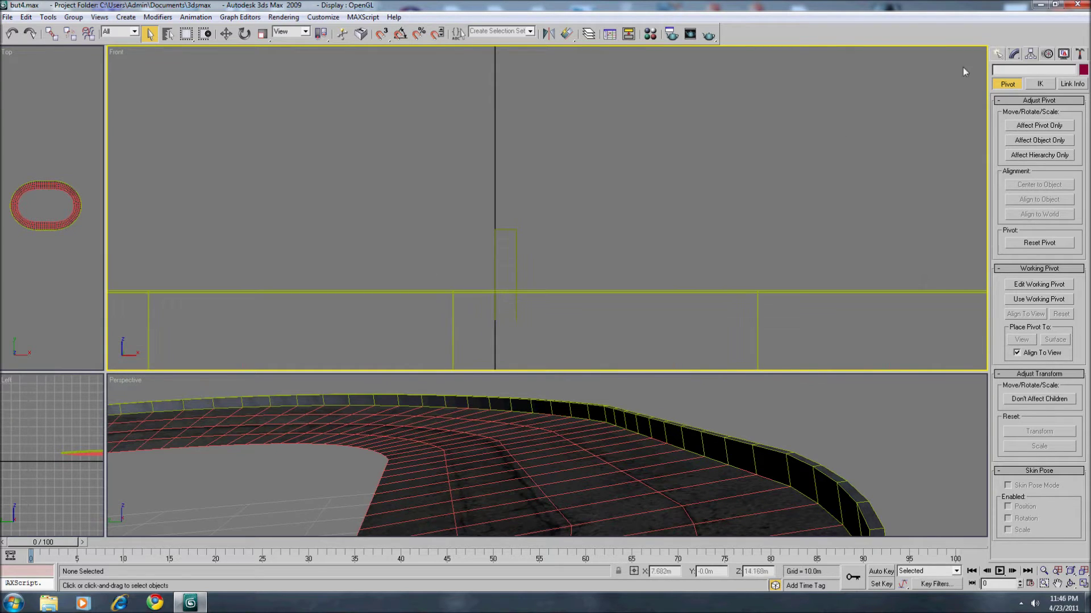
pyautogui.click(998, 54)
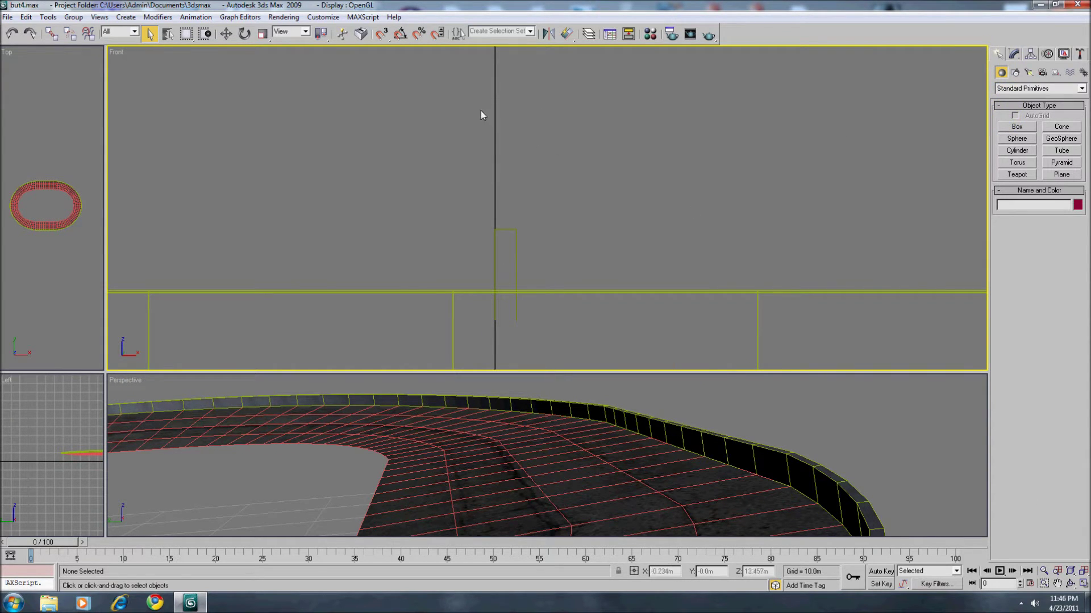
pyautogui.click(1015, 72)
pyautogui.click(1017, 136)
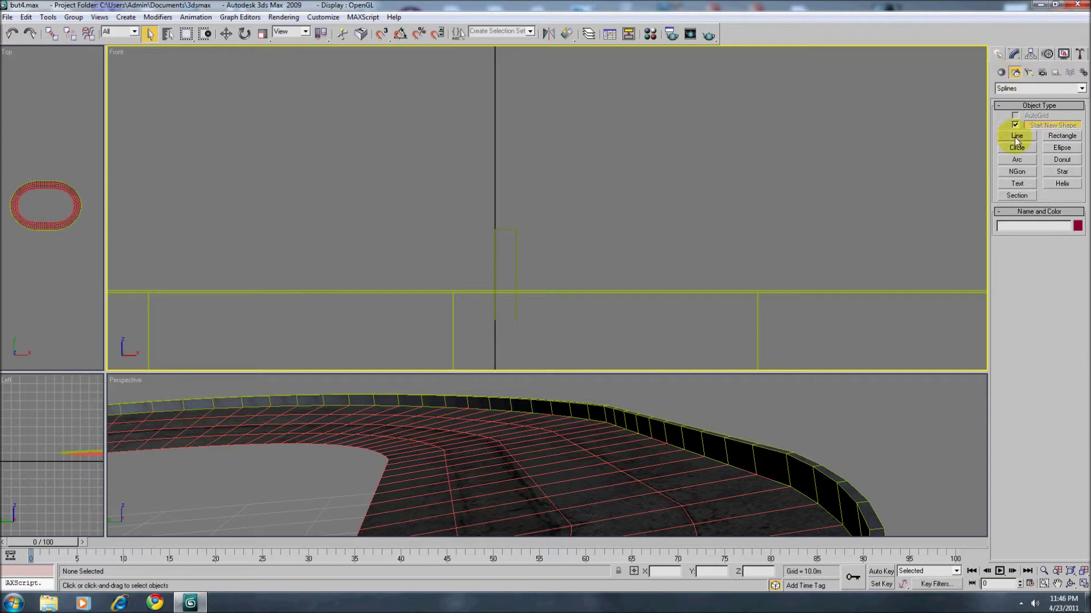
pyautogui.click(506, 230)
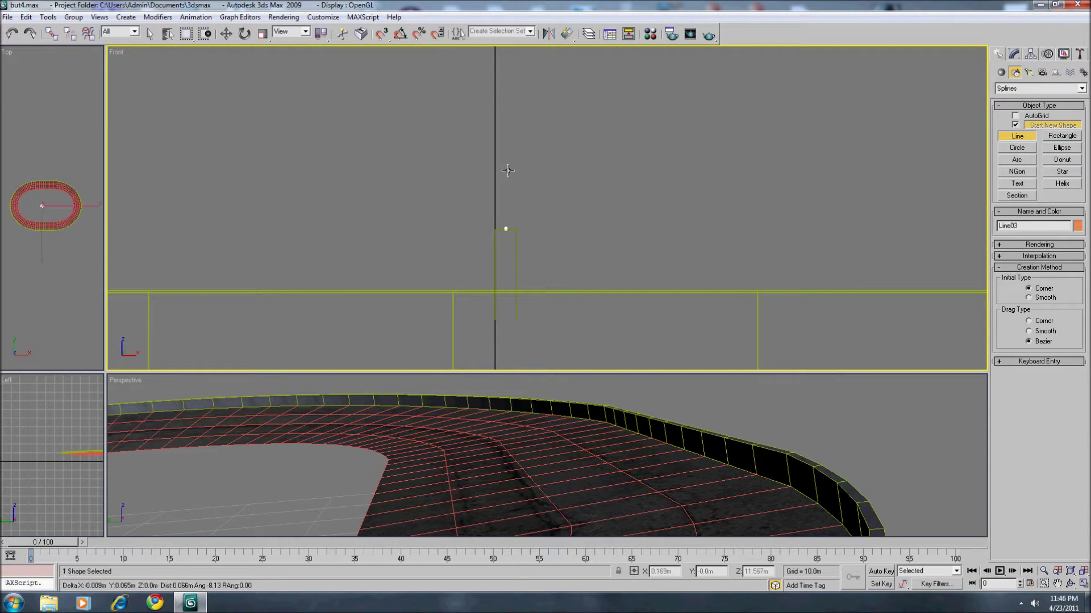
pyautogui.click(506, 109)
pyautogui.click(530, 75)
pyautogui.rightClick(530, 74)
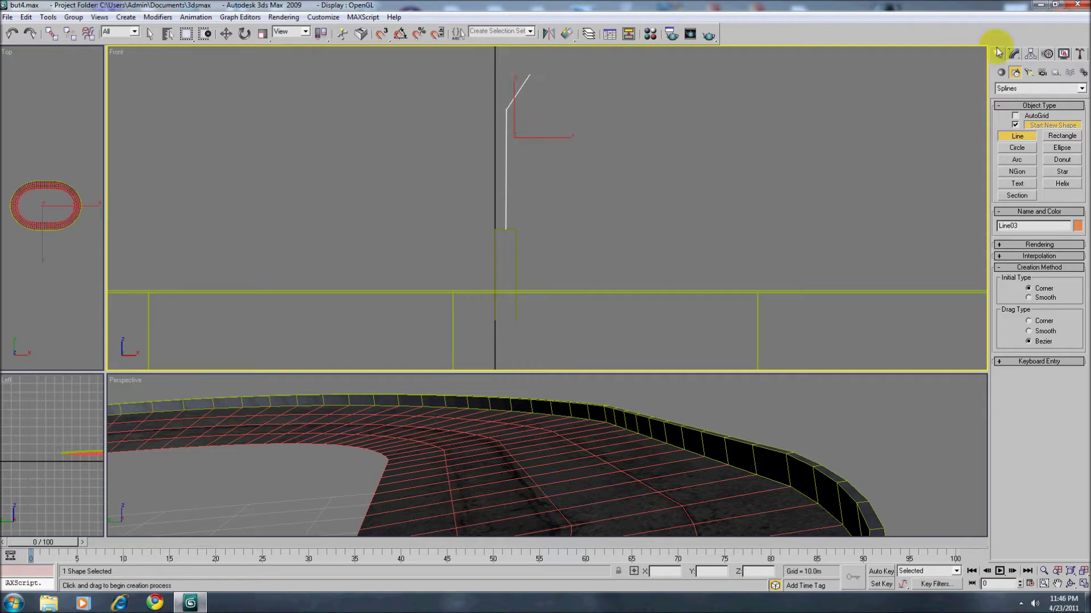
# - Set the X position of the new line's bottom and middle vertices to 0.18 m
pyautogui.click(1015, 54)
pyautogui.click(1024, 240)
pyautogui.moveTo(434, 211); pyautogui.dragTo(528, 246)
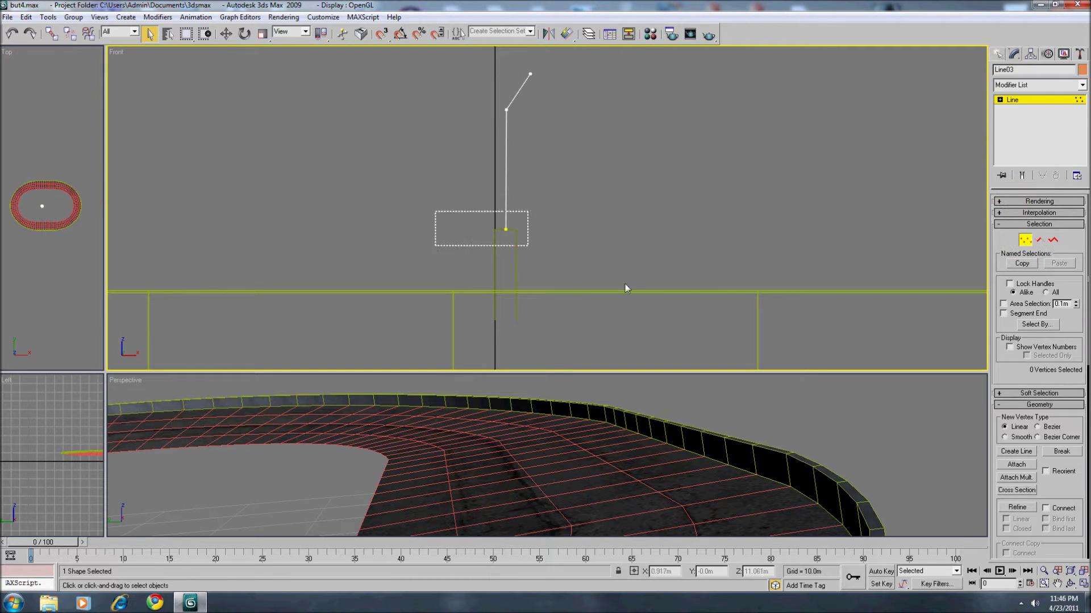
pyautogui.click(226, 33)
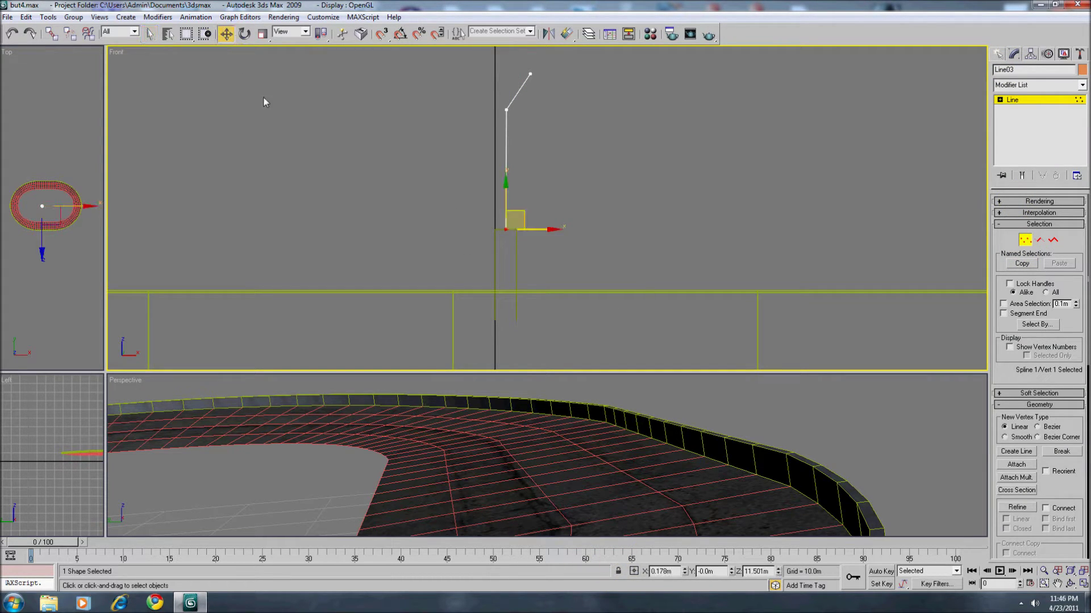
pyautogui.moveTo(673, 573); pyautogui.dragTo(619, 559)
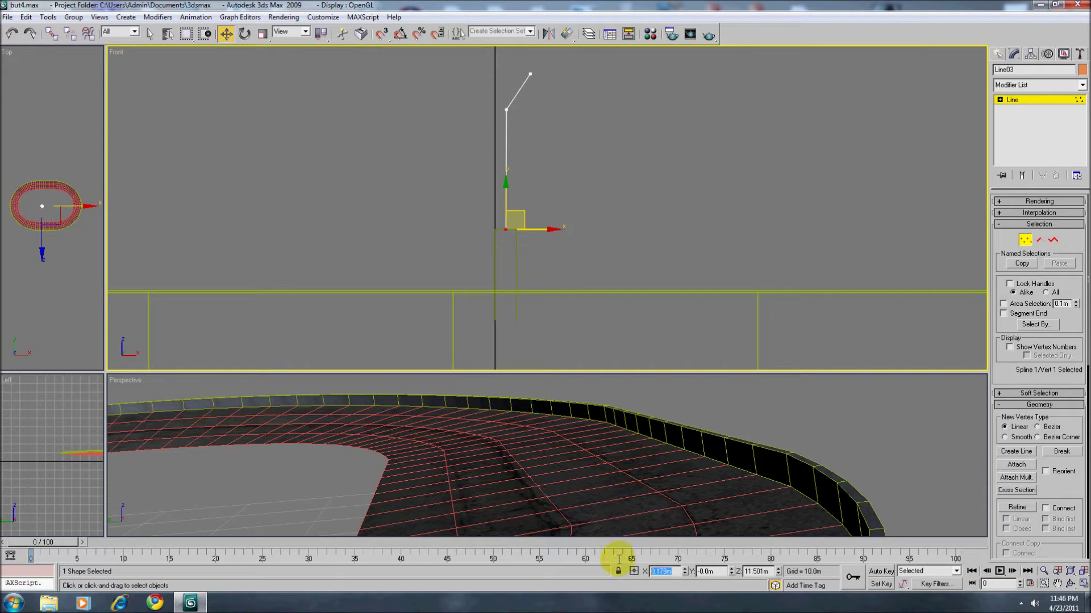
pyautogui.press('BackSpace')
pyautogui.moveTo(481, 90); pyautogui.dragTo(554, 145)
pyautogui.moveTo(673, 573); pyautogui.dragTo(621, 556)
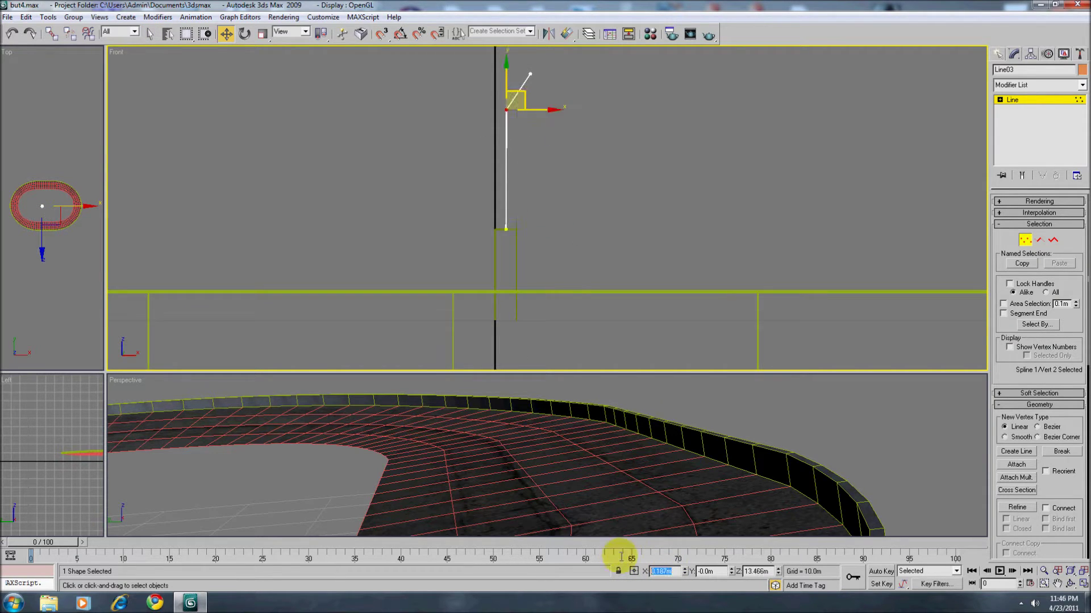
pyautogui.write('.18')
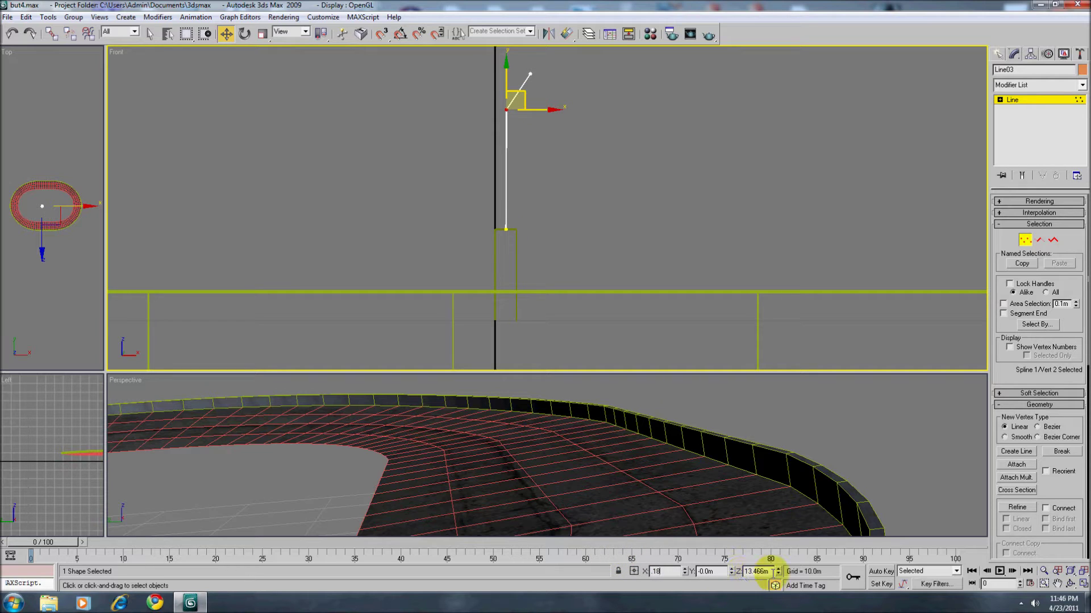
pyautogui.press('Return')
# - Set the line's middle vertex to Z 14.5 m and its bottom vertex to Z 11.5 m
pyautogui.doubleClick(749, 572)
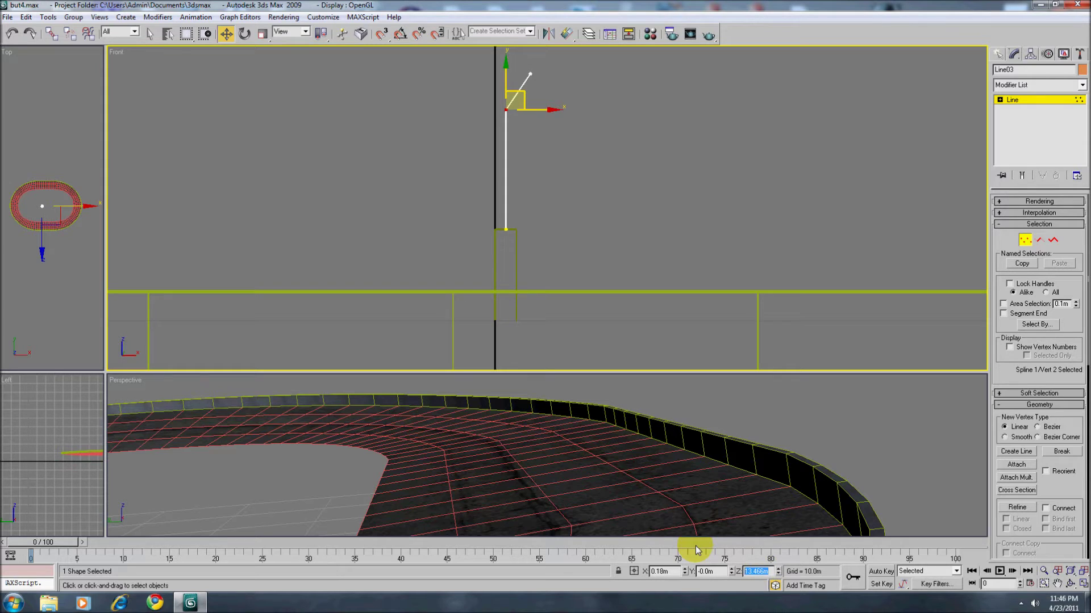
pyautogui.write('14.5')
pyautogui.press('Return')
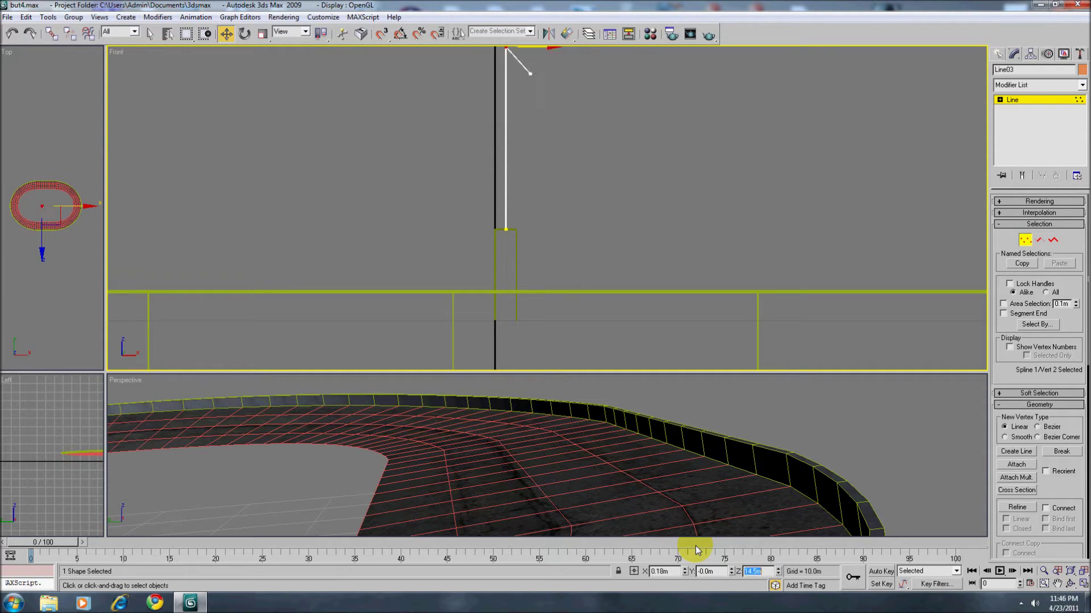
pyautogui.moveTo(437, 214); pyautogui.dragTo(543, 272)
pyautogui.doubleClick(764, 572)
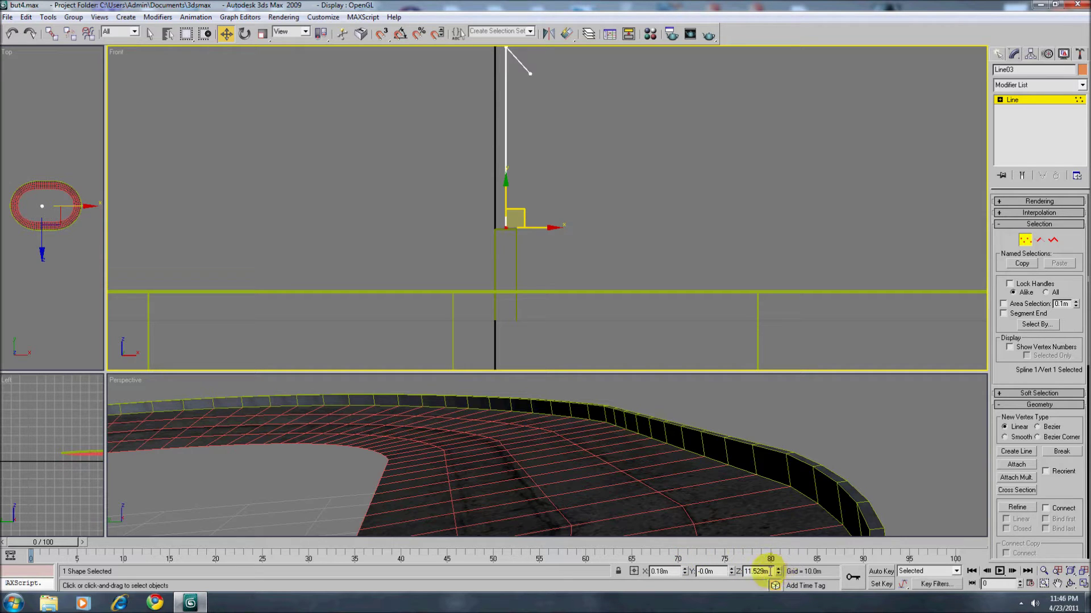
pyautogui.write('11')
pyautogui.press('Return')
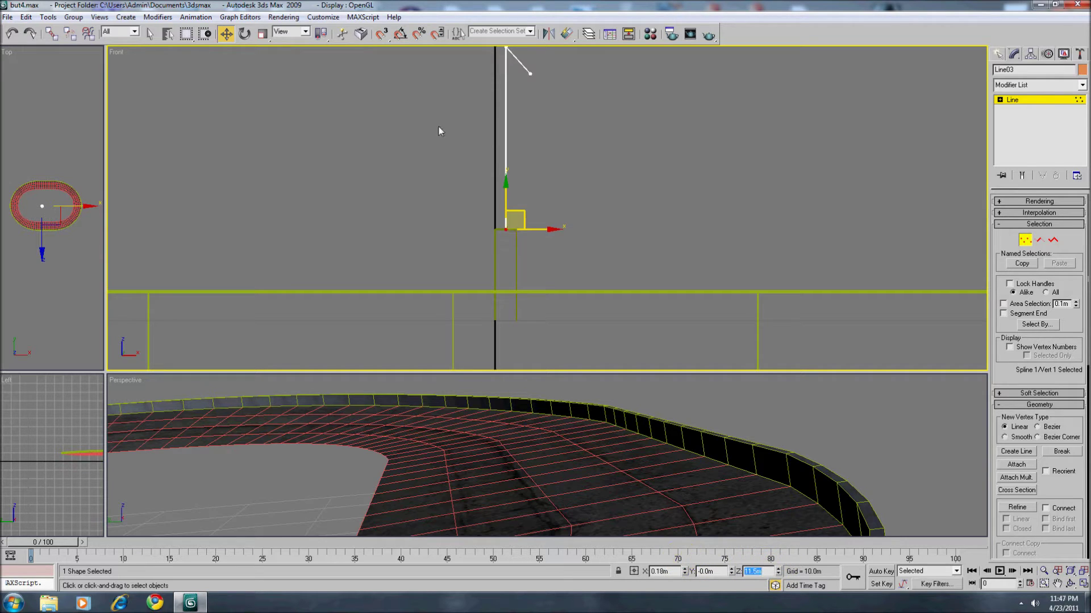
# - Move the line's end vertex above the middle vertex, to about X 0.47 m and Z 14.97 m
pyautogui.moveTo(439, 131); pyautogui.dragTo(458, 200, button='middle')
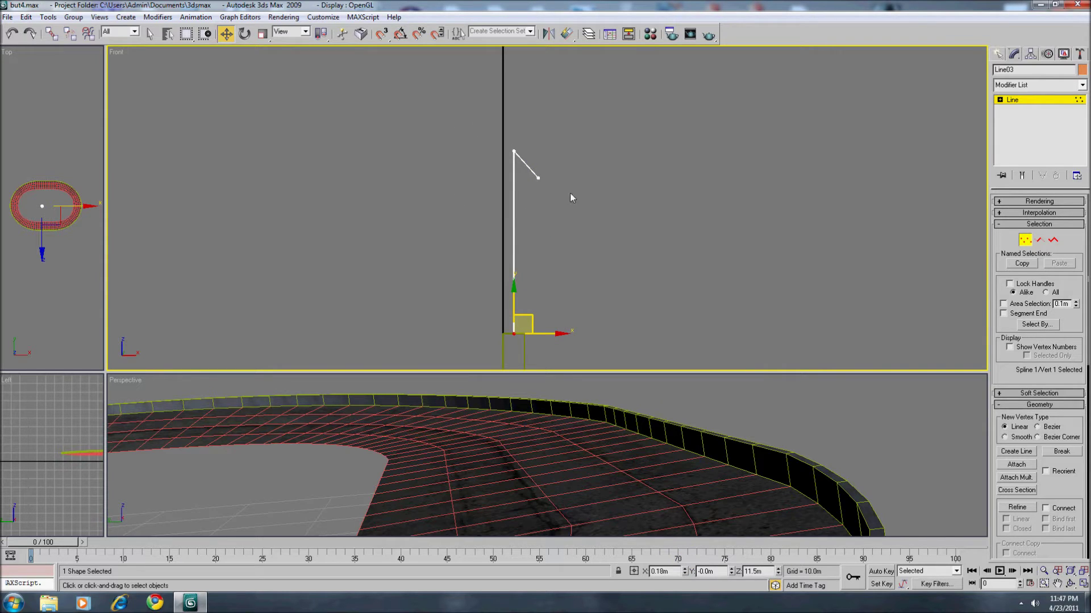
pyautogui.click(538, 178)
pyautogui.moveTo(539, 142); pyautogui.dragTo(551, 106)
pyautogui.moveTo(573, 272); pyautogui.dragTo(563, 188, button='middle')
pyautogui.scroll(-2, 570, 204)
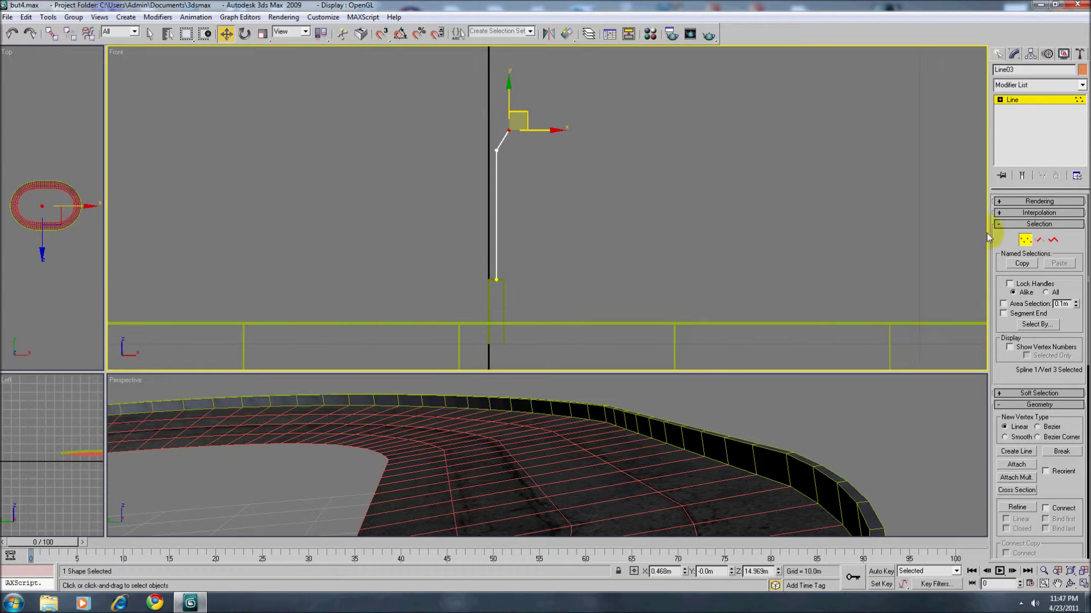
# - Assign material ID 3, the fencea sub-material in the Multi/Sub-Object material, to the whole fence spline
pyautogui.click(1052, 242)
pyautogui.moveTo(598, 256); pyautogui.dragTo(391, 189)
pyautogui.moveTo(1057, 481)
pyautogui.mouseDown()
pyautogui.moveTo(1030, 307)
pyautogui.moveTo(1030, 220)
pyautogui.mouseUp()
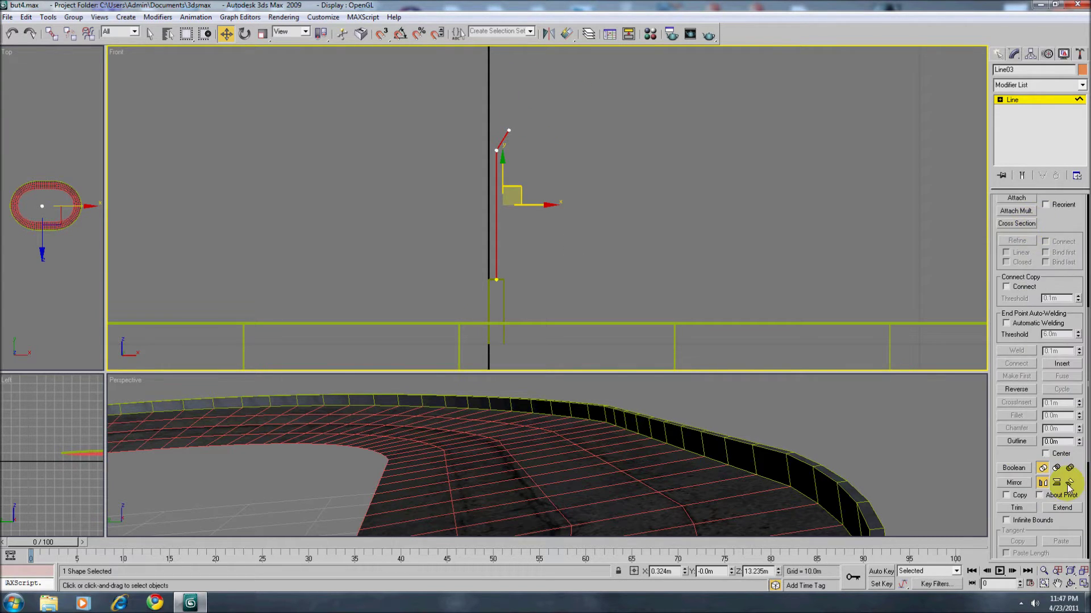
pyautogui.moveTo(1013, 450); pyautogui.dragTo(978, 225)
pyautogui.press('m')
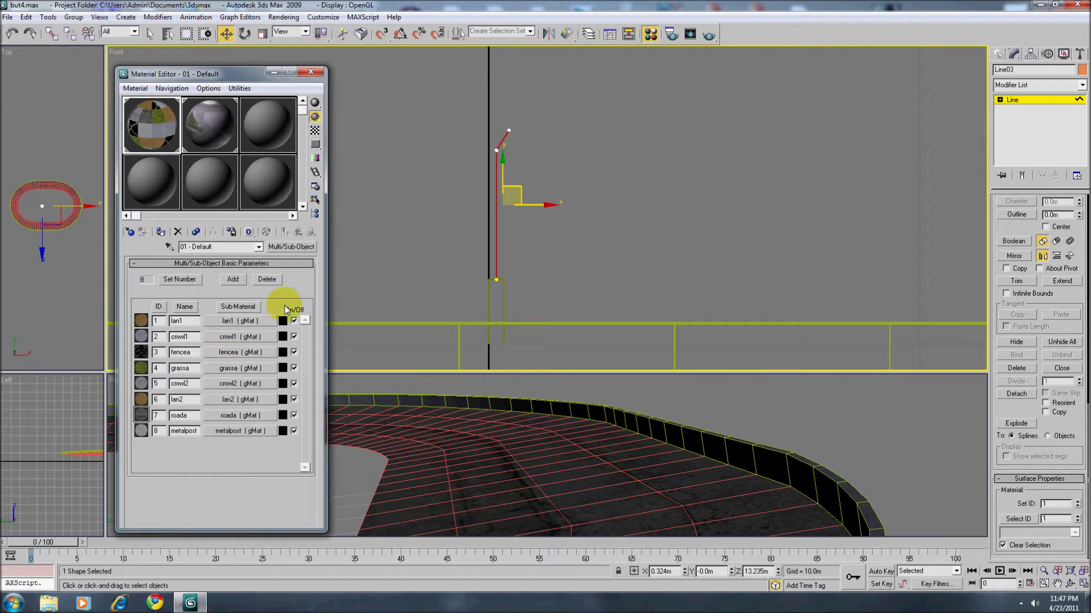
pyautogui.click(1046, 504)
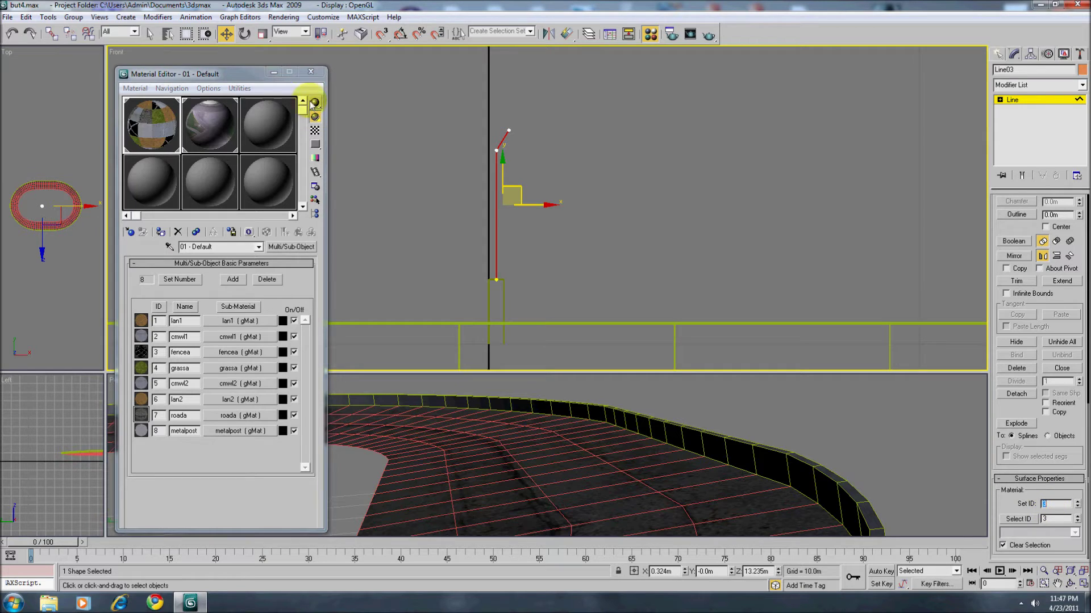
pyautogui.click(315, 81)
pyautogui.click(314, 73)
pyautogui.click(591, 195)
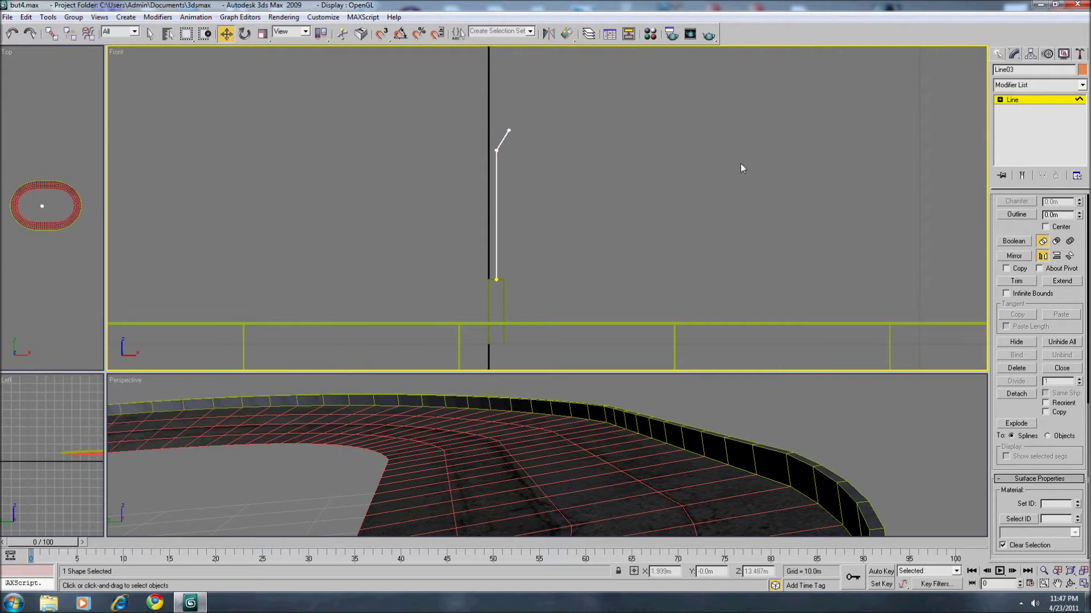
# - Lower only the fence line's pivot point to Z 10 m
pyautogui.click(1030, 53)
pyautogui.click(1038, 125)
pyautogui.moveTo(659, 238); pyautogui.dragTo(662, 155, button='middle')
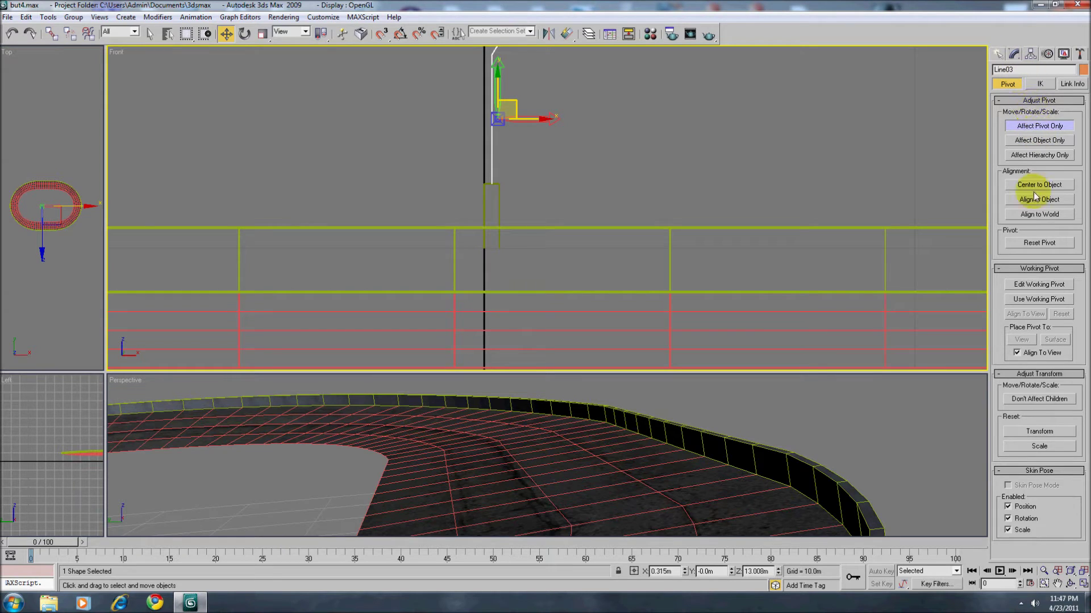
pyautogui.doubleClick(758, 571)
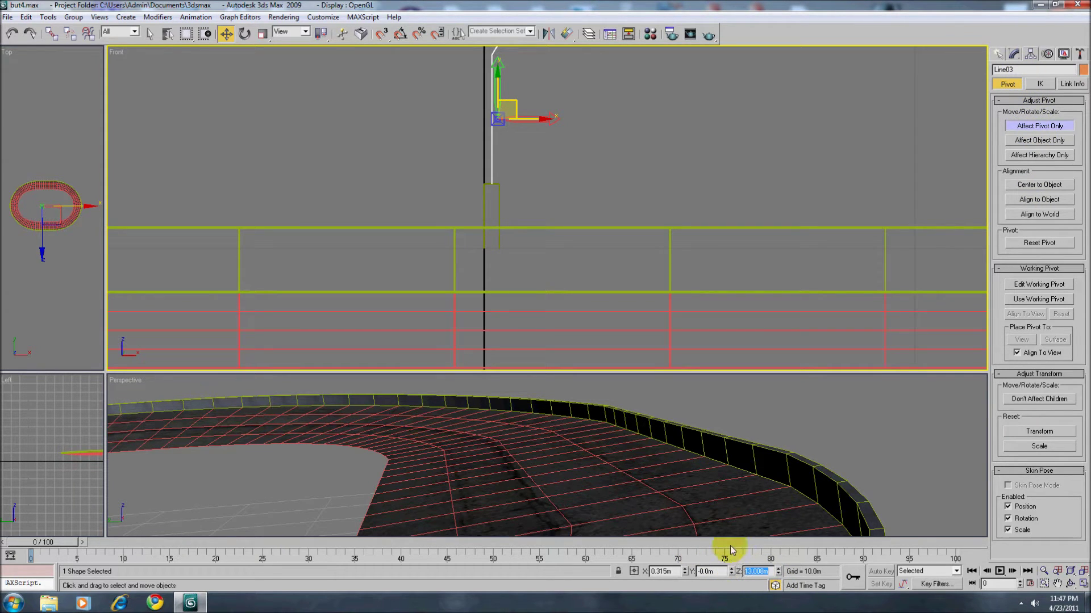
pyautogui.write('10')
pyautogui.press('Return')
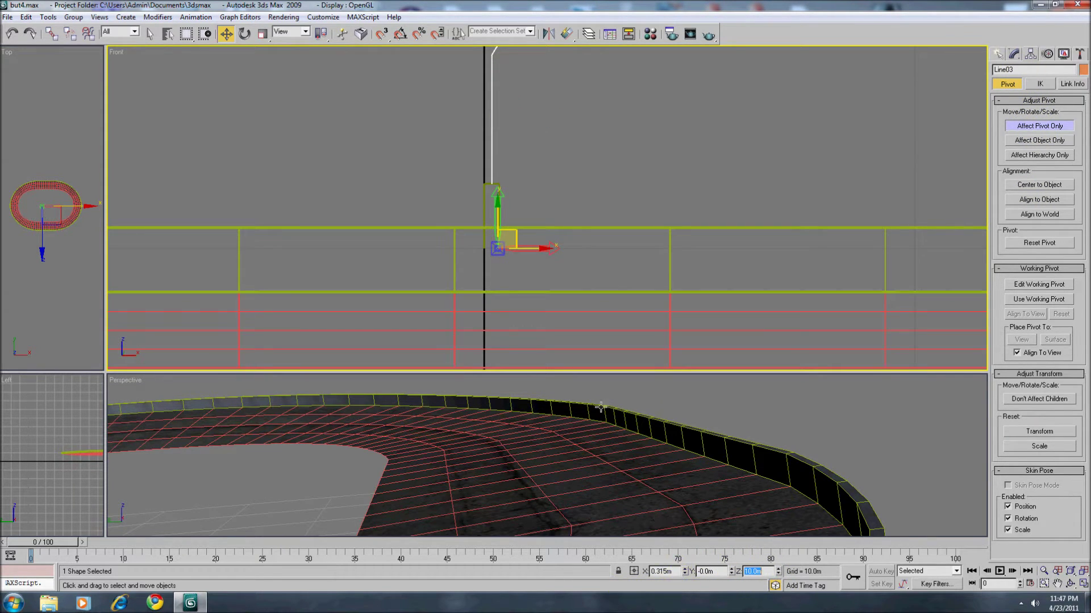
# - Set the fence line's pivot to X 0.35 m, in line with the wall profile's inner edge
pyautogui.scroll(4, 556, 267)
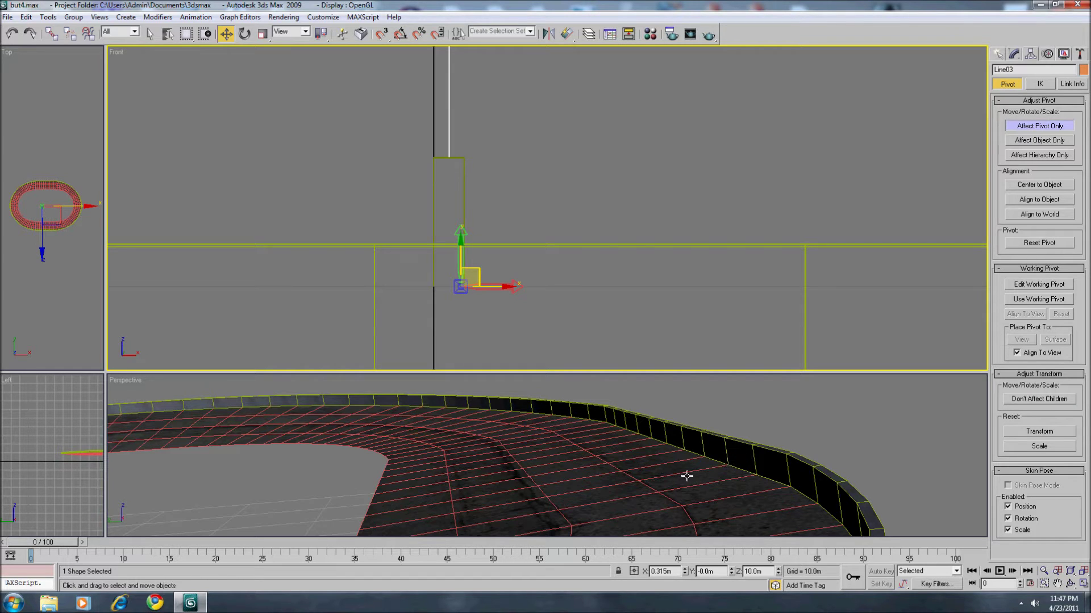
pyautogui.scroll(10, 795, 477)
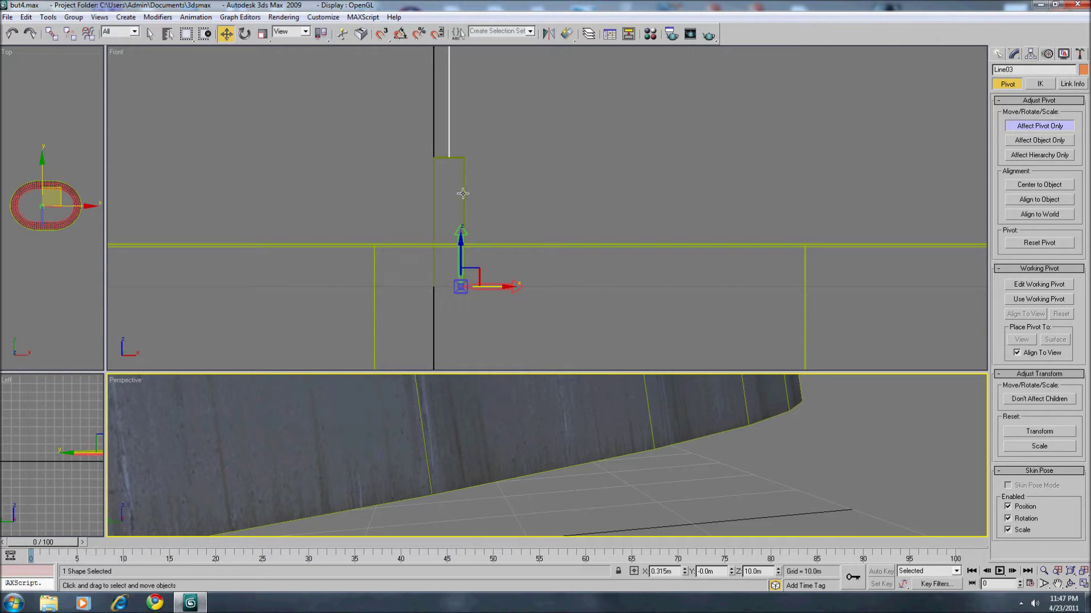
pyautogui.keyDown('alt'); pyautogui.moveTo(617, 377); pyautogui.dragTo(601, 412, button='middle'); pyautogui.keyUp('alt')
pyautogui.moveTo(679, 572); pyautogui.dragTo(599, 560)
pyautogui.write('.')
pyautogui.press('Return')
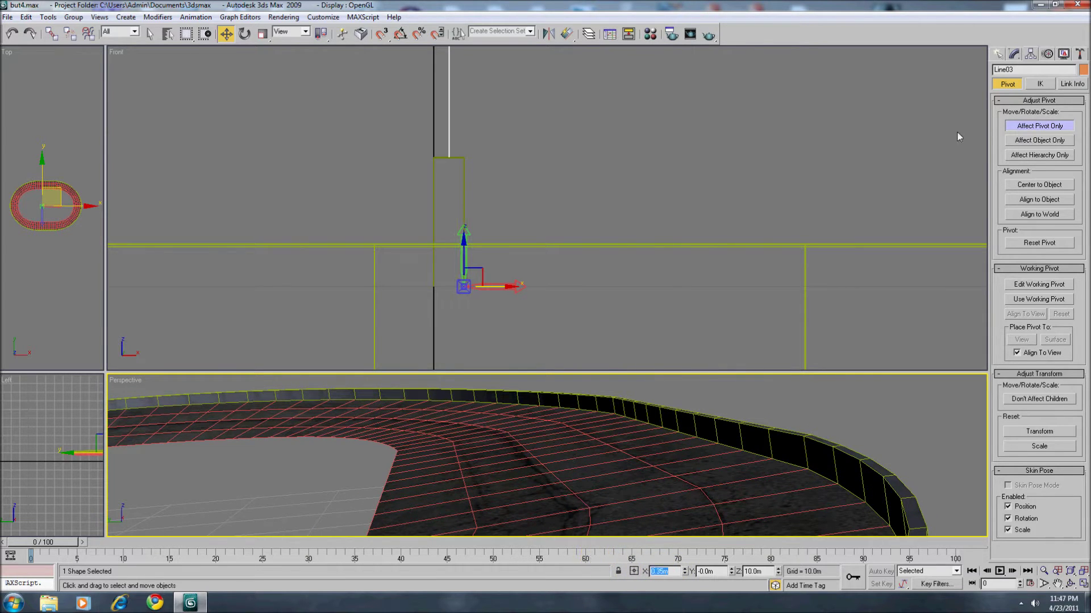
pyautogui.scroll(-4, 548, 226)
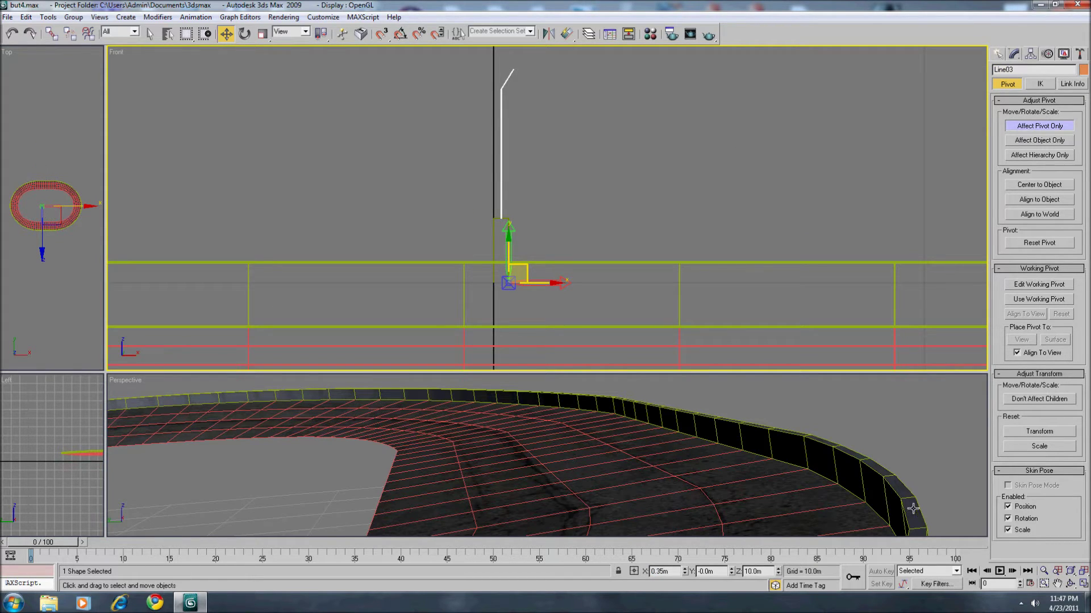
# - Move the fence line's top vertex further up and outward, to about X 0.68 m and Z 15.37 m
pyautogui.click(1013, 54)
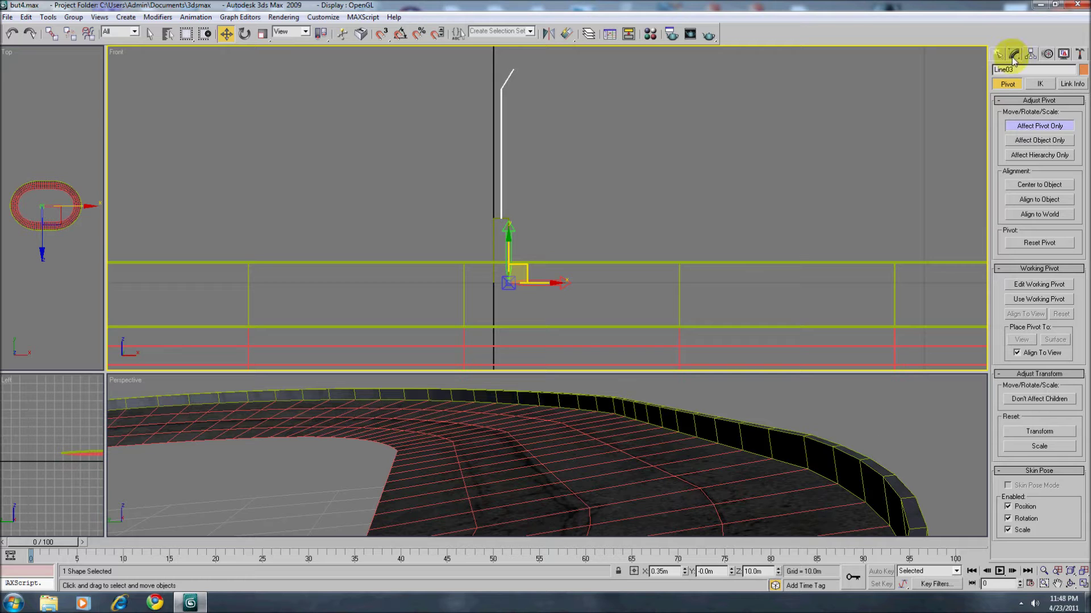
pyautogui.click(1000, 100)
pyautogui.click(1013, 109)
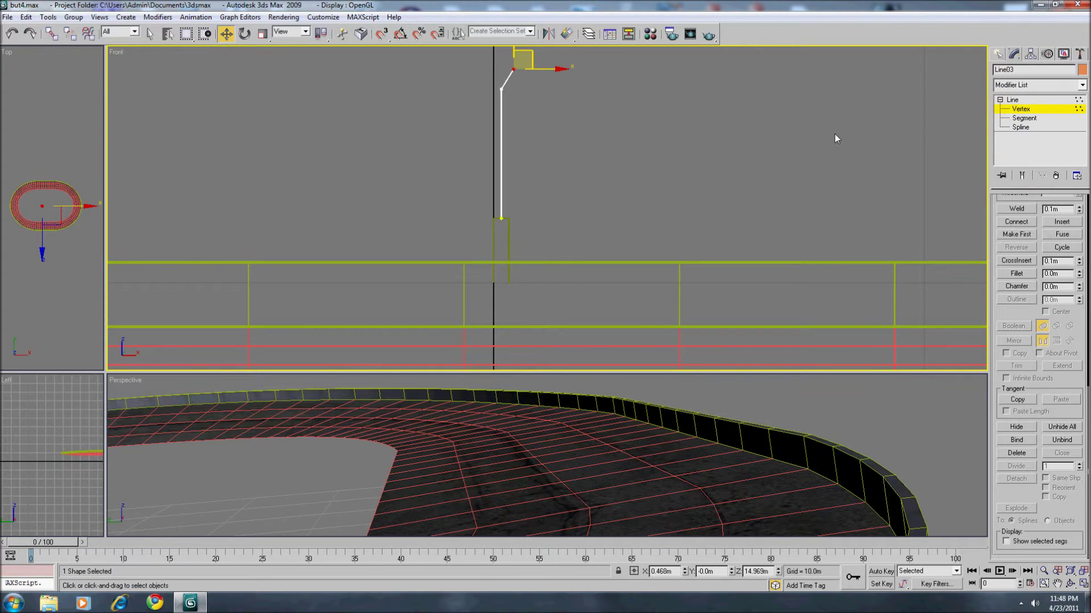
pyautogui.moveTo(646, 153); pyautogui.dragTo(633, 287, button='middle')
pyautogui.moveTo(528, 159); pyautogui.dragTo(532, 154)
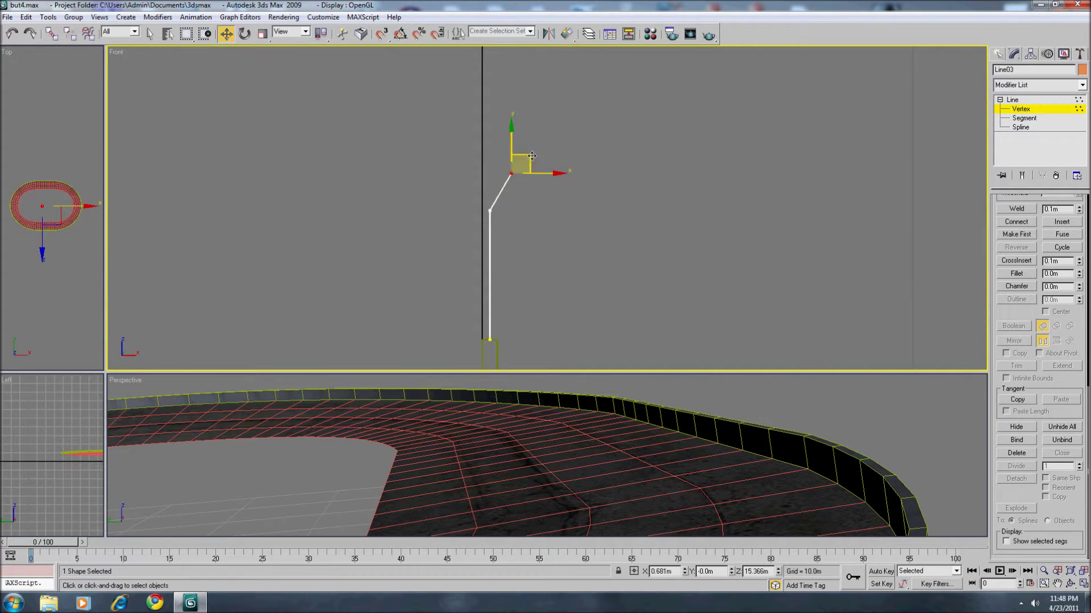
pyautogui.click(35, 307)
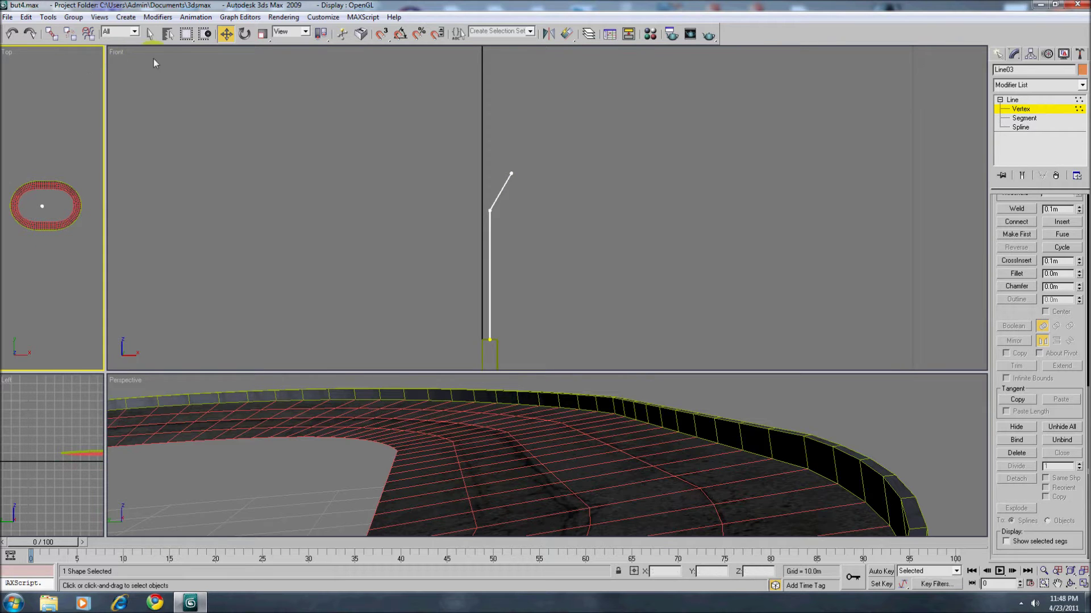
# - Loft the bent fence profile as the shape along the wall line path
pyautogui.click(167, 34)
pyautogui.click(233, 172)
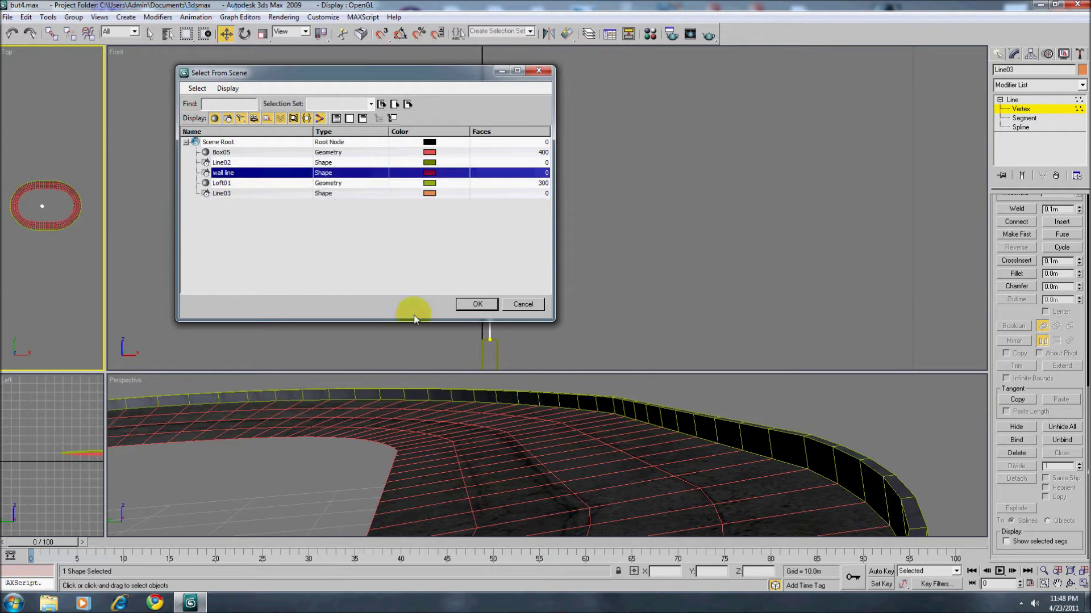
pyautogui.click(476, 304)
pyautogui.click(998, 54)
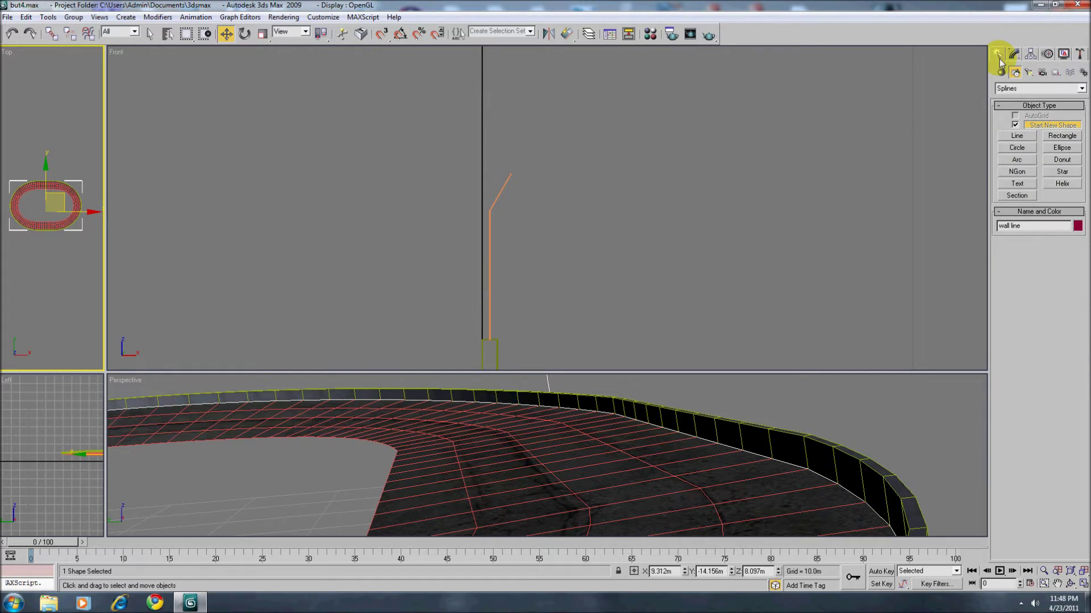
pyautogui.click(1001, 73)
pyautogui.click(1023, 88)
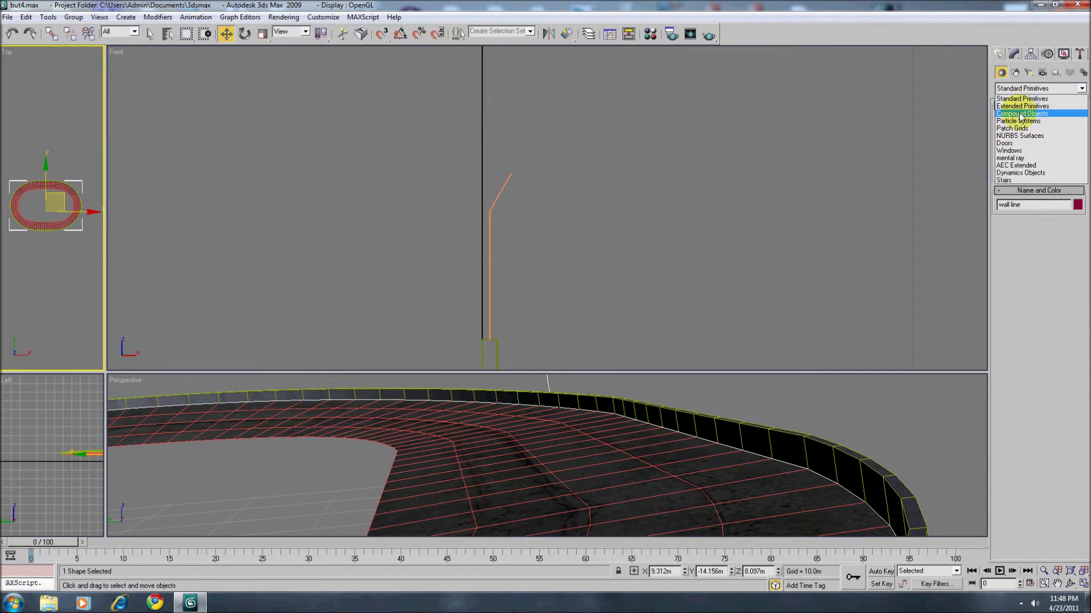
pyautogui.click(1020, 114)
pyautogui.click(1020, 174)
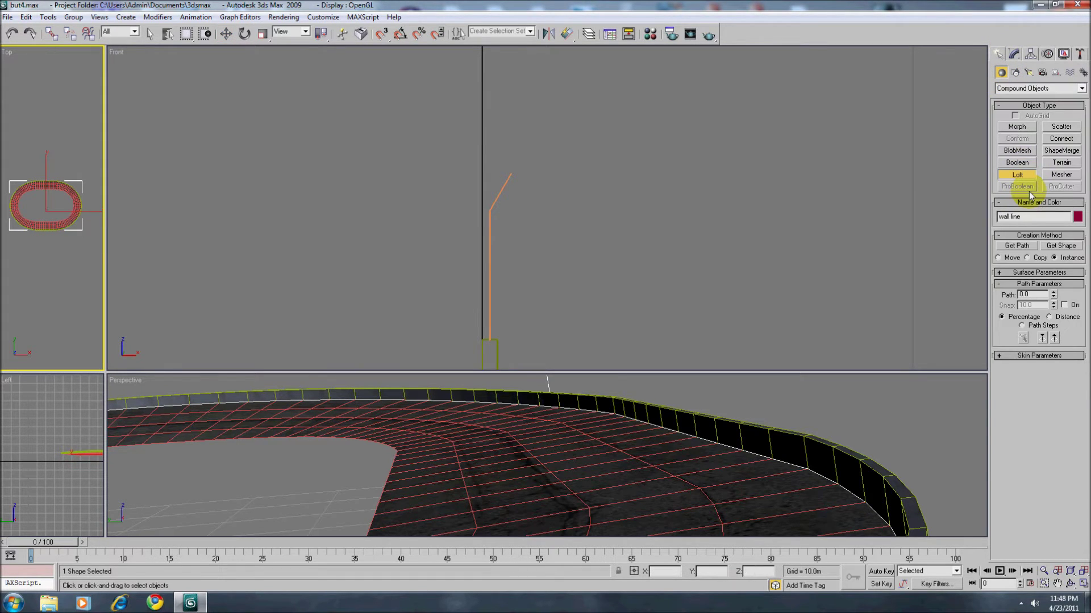
pyautogui.click(1060, 246)
pyautogui.click(490, 234)
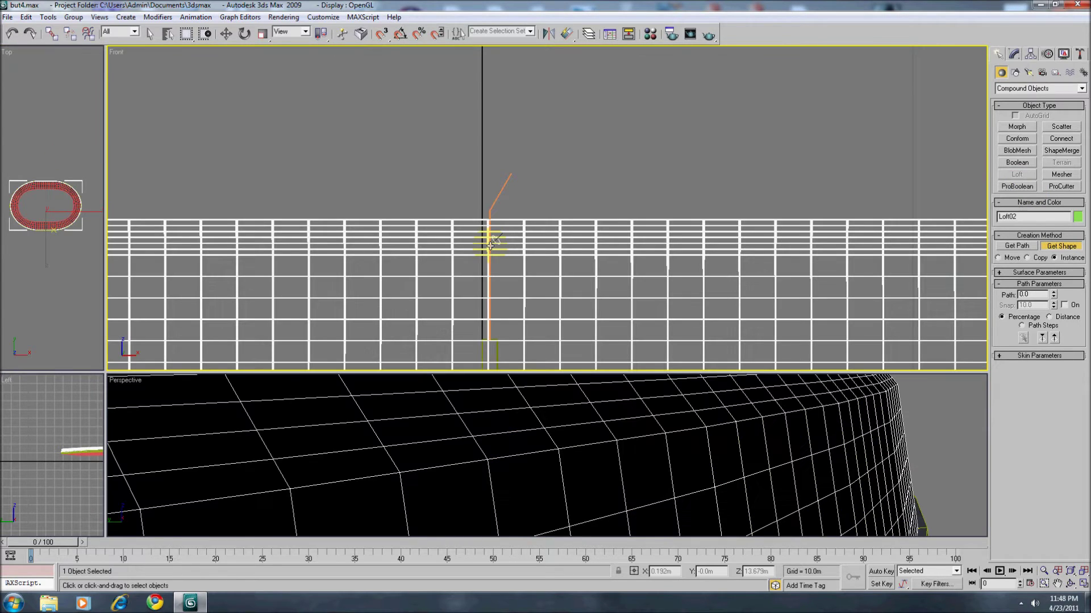
# - Set both the shape steps and the path steps of the fence loft to 0
pyautogui.click(1017, 356)
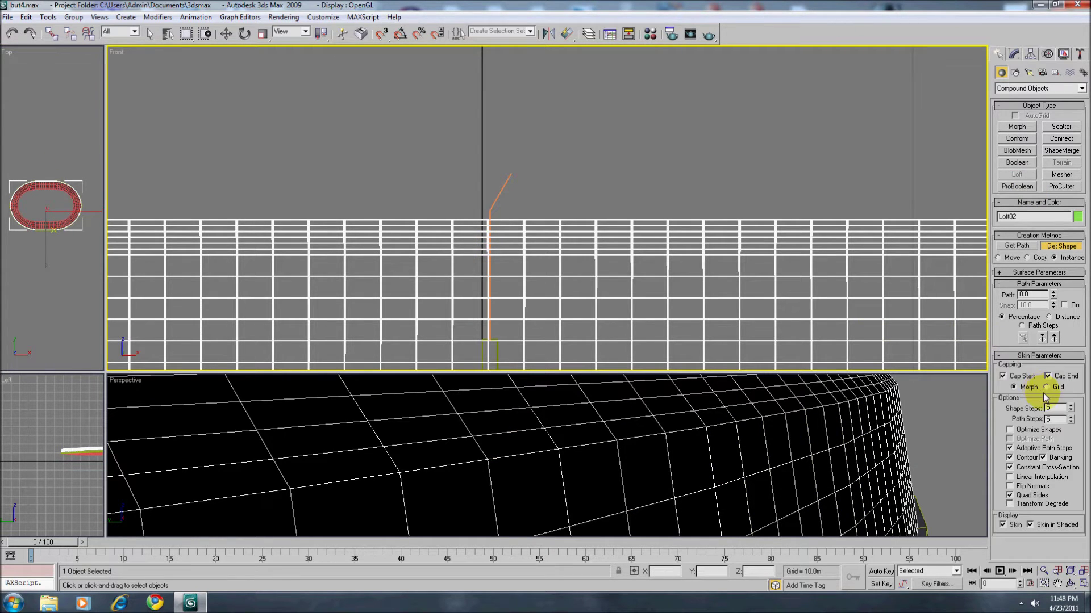
pyautogui.doubleClick(1053, 409)
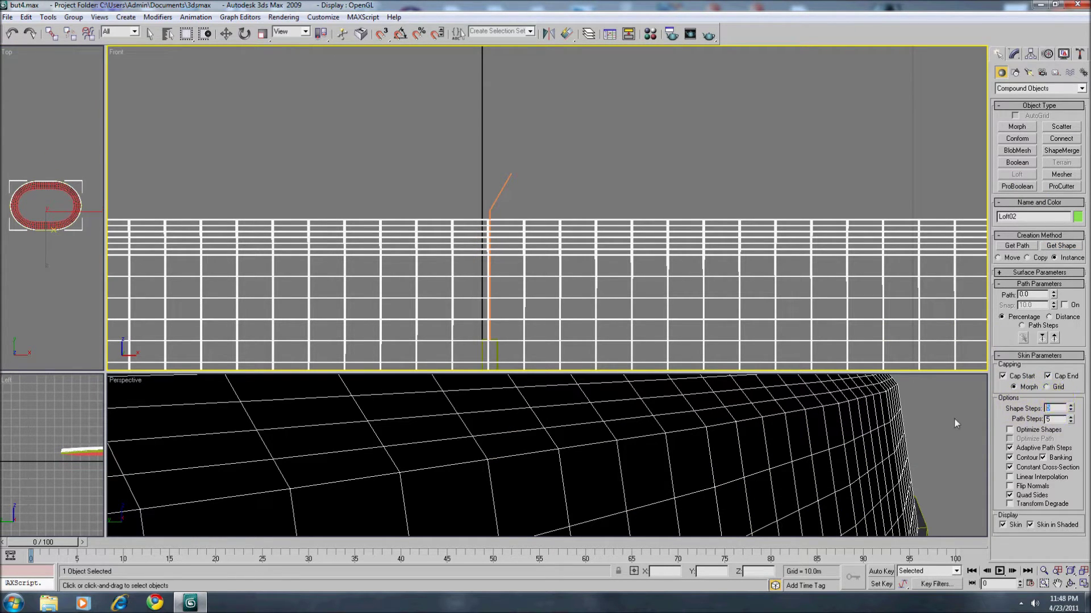
pyautogui.moveTo(1057, 420); pyautogui.dragTo(937, 433)
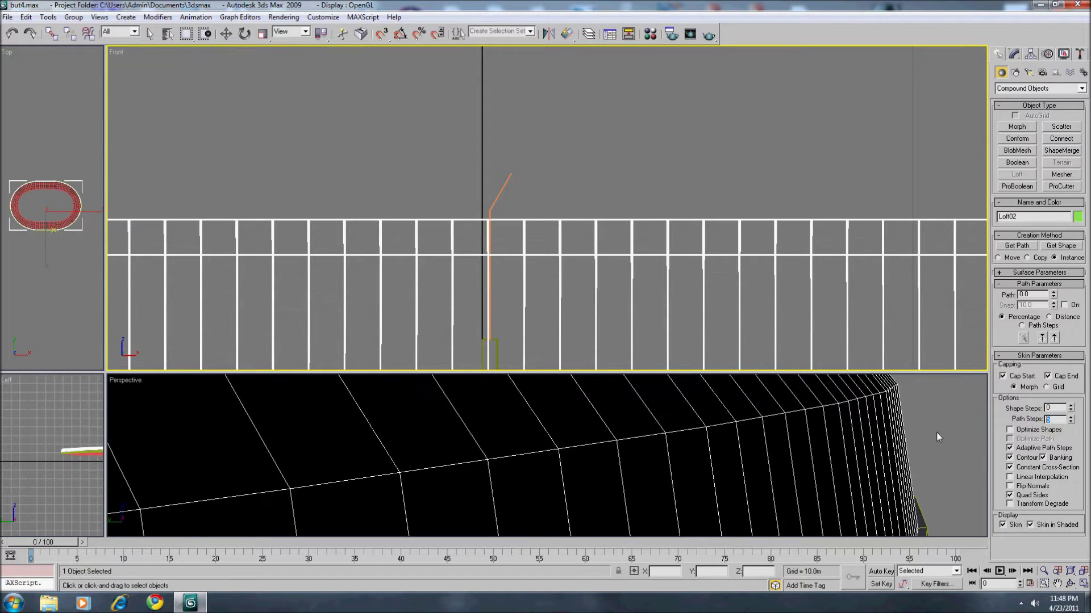
pyautogui.write('0')
pyautogui.press('Return')
# - Examine both sides of the lofted fence and where it meets the wall, close up in an enlarged perspective view
pyautogui.click(1071, 584)
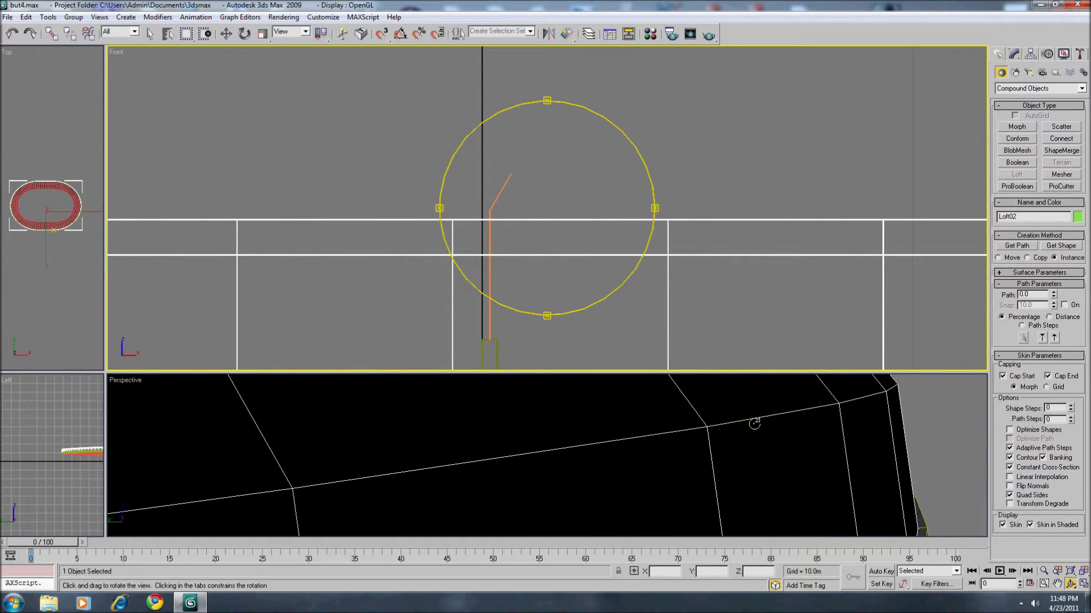
pyautogui.click(759, 428)
pyautogui.moveTo(534, 436); pyautogui.dragTo(615, 439)
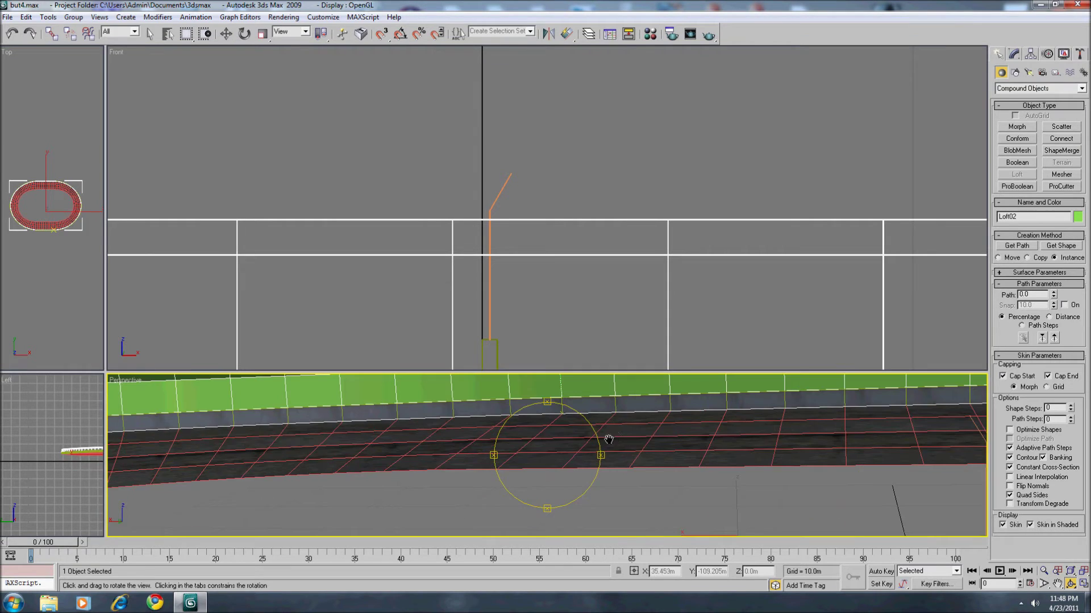
pyautogui.moveTo(608, 441); pyautogui.dragTo(592, 515, button='middle')
pyautogui.scroll(2, 592, 516)
pyautogui.moveTo(528, 492); pyautogui.dragTo(634, 484)
pyautogui.moveTo(582, 494)
pyautogui.mouseDown(button='middle')
pyautogui.moveTo(625, 423)
pyautogui.moveTo(614, 469)
pyautogui.moveTo(569, 477)
pyautogui.mouseUp(button='middle')
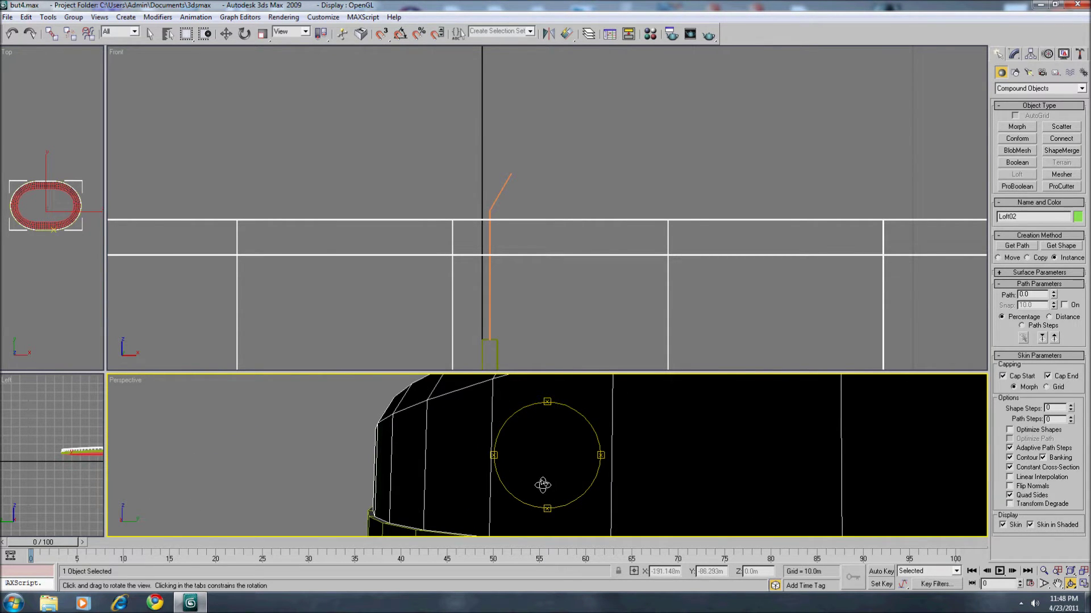
pyautogui.moveTo(543, 485); pyautogui.dragTo(550, 466)
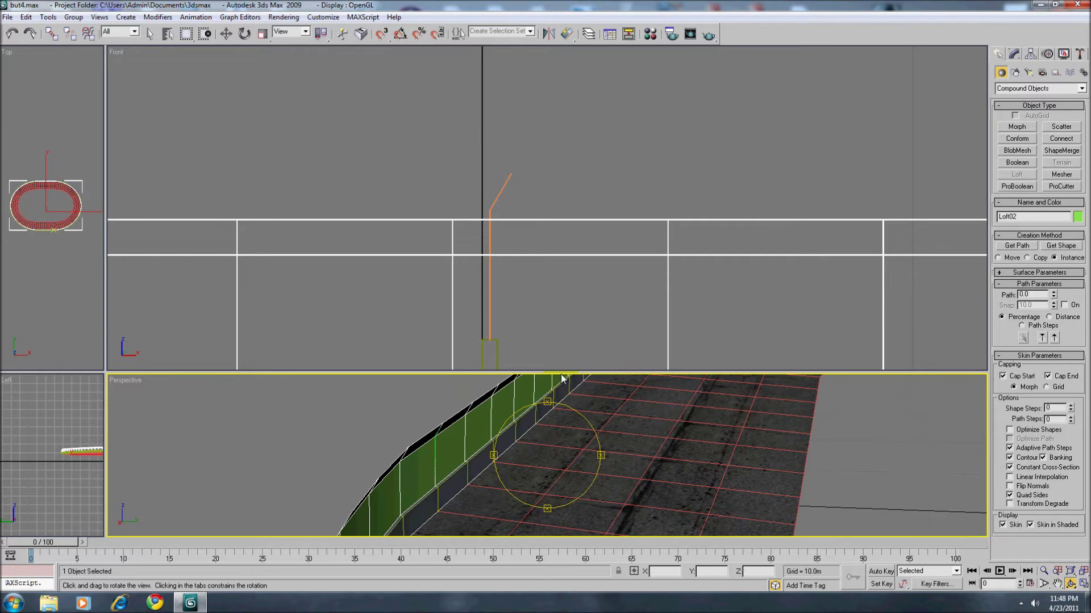
pyautogui.moveTo(560, 372); pyautogui.dragTo(560, 207)
pyautogui.scroll(5, 565, 375)
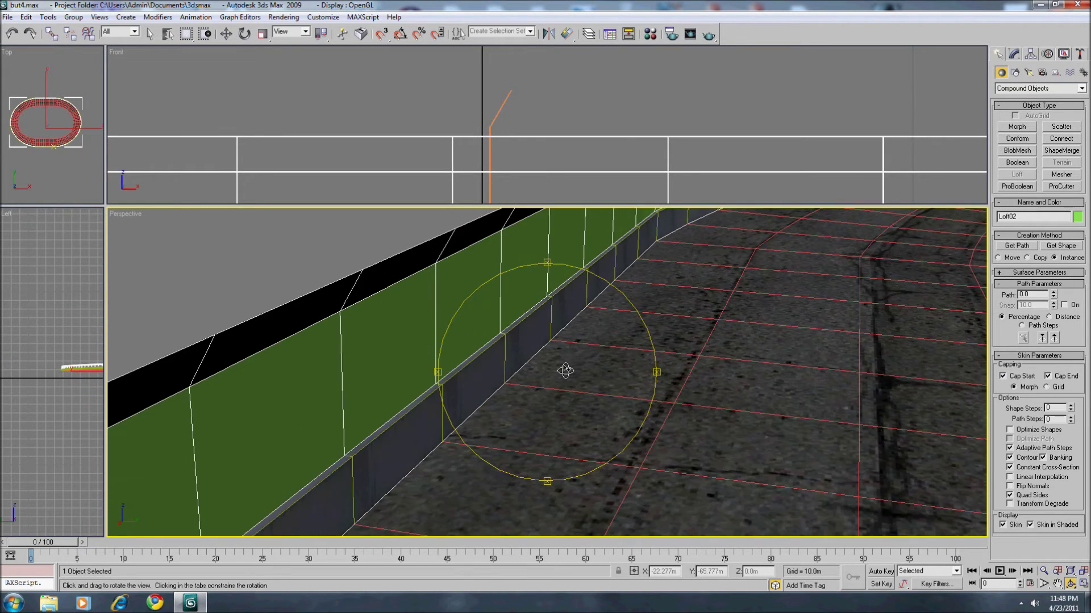
pyautogui.moveTo(563, 363); pyautogui.dragTo(471, 385)
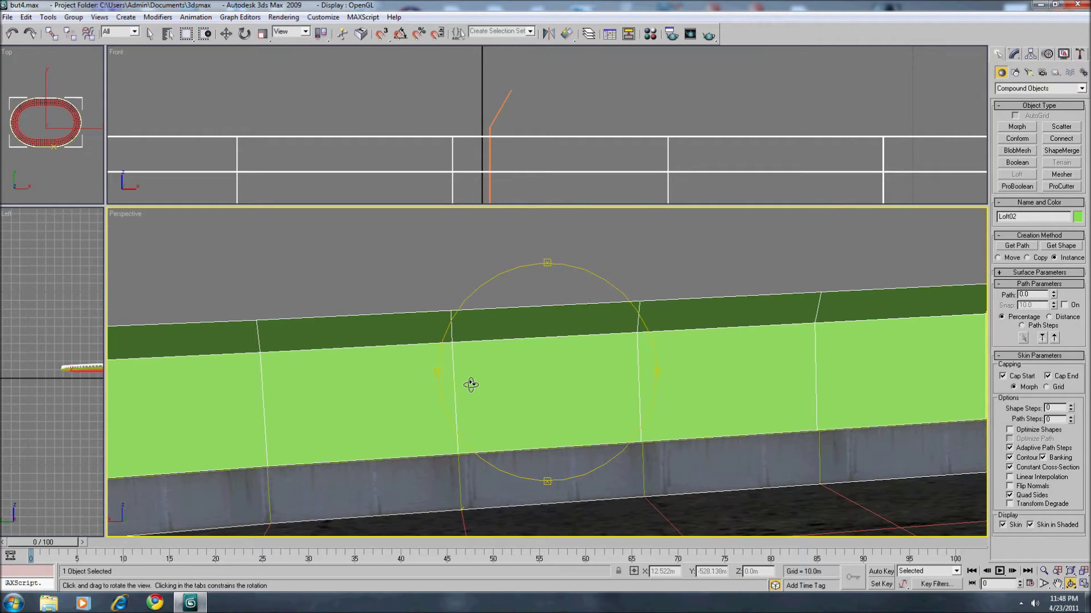
pyautogui.moveTo(755, 373); pyautogui.dragTo(760, 373)
# - Open the fencea sub-material and apply its parent Multi/Sub-Object material to the lofted fence
pyautogui.press('m')
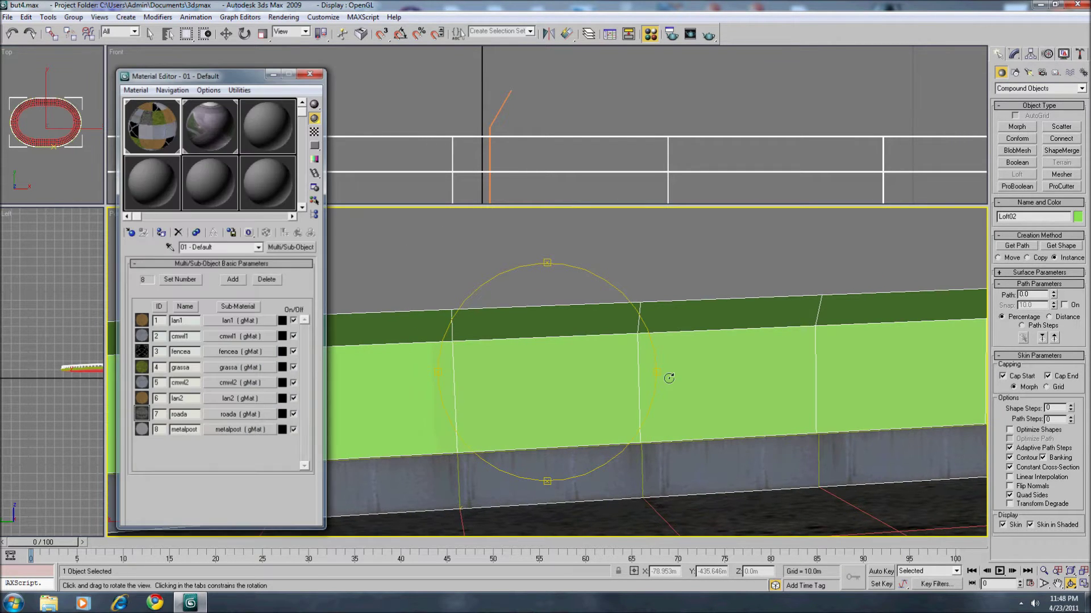
pyautogui.click(240, 352)
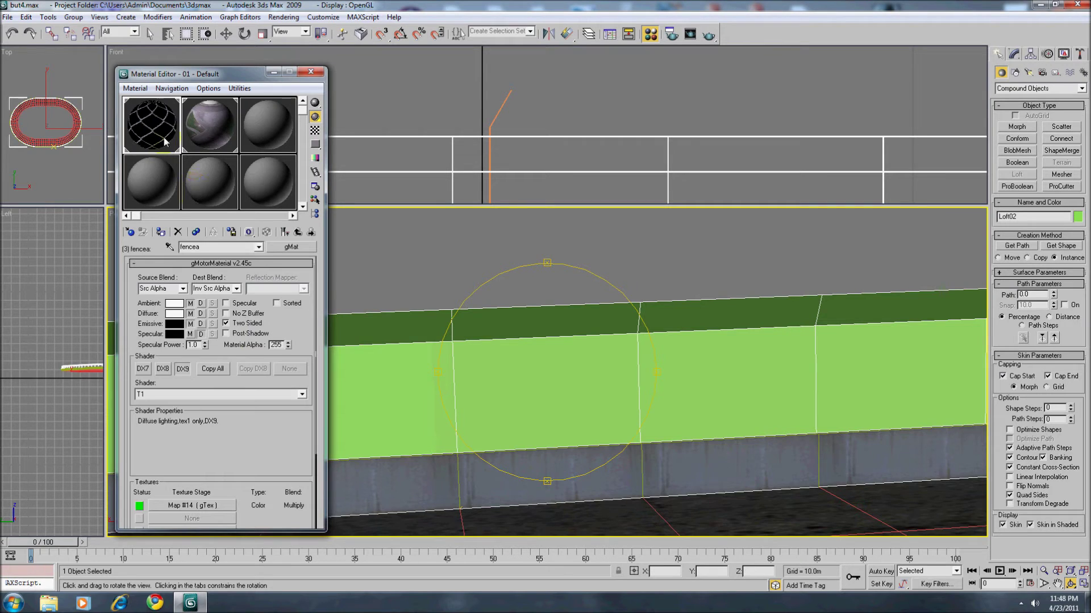
pyautogui.moveTo(539, 392); pyautogui.dragTo(537, 391)
pyautogui.click(311, 72)
# - Convert the fence loft to an Editable Poly
pyautogui.rightClick(439, 347)
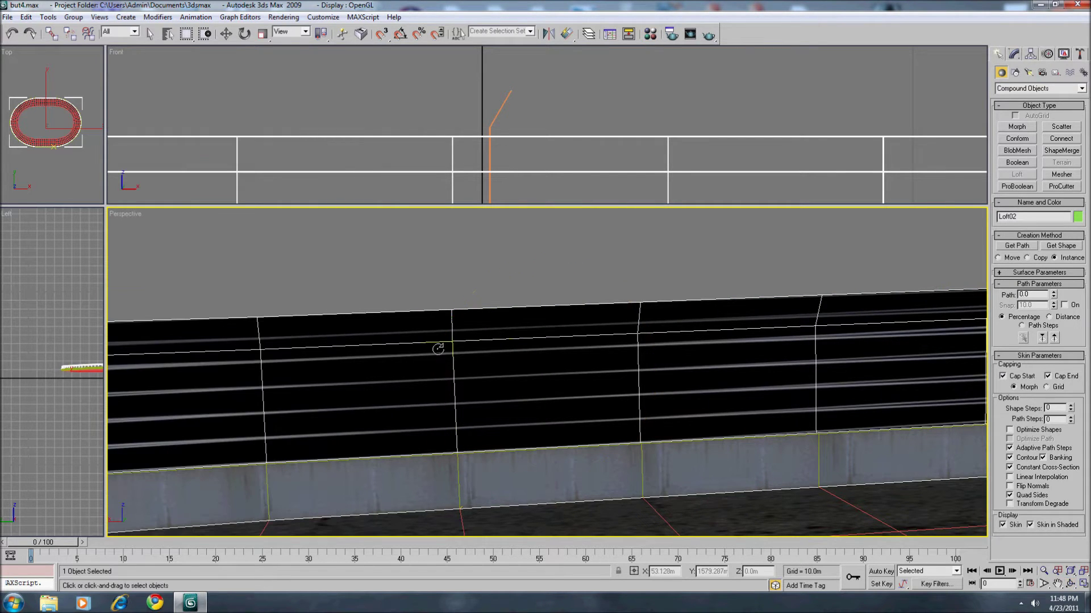
pyautogui.rightClick(439, 349)
pyautogui.rightClick(450, 382)
pyautogui.moveTo(471, 483)
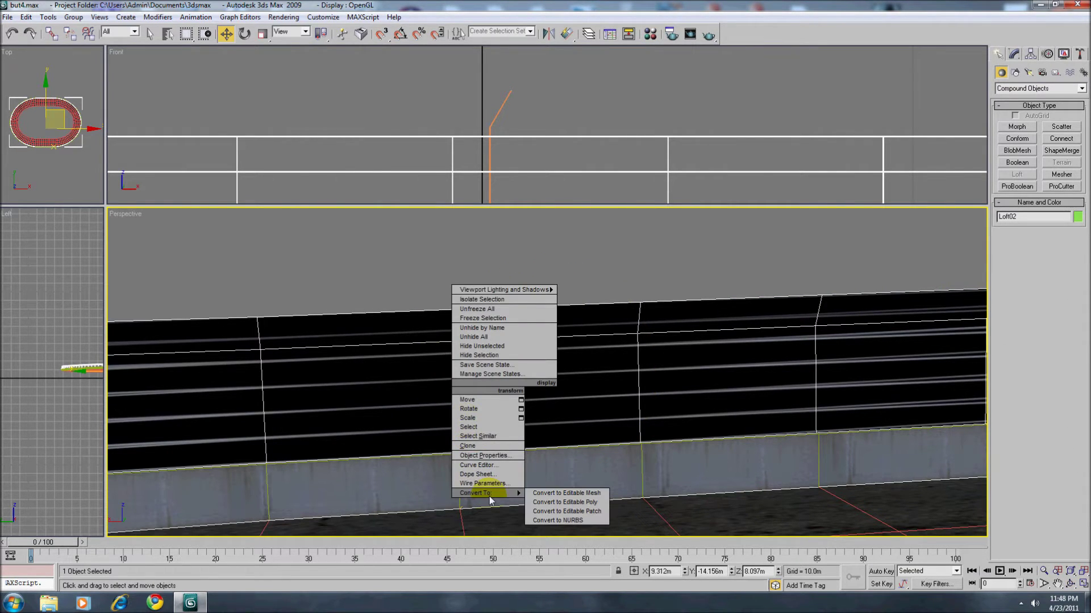
pyautogui.click(579, 507)
# - Select all fence polygons that use material ID 3 (fencea)
pyautogui.click(1051, 215)
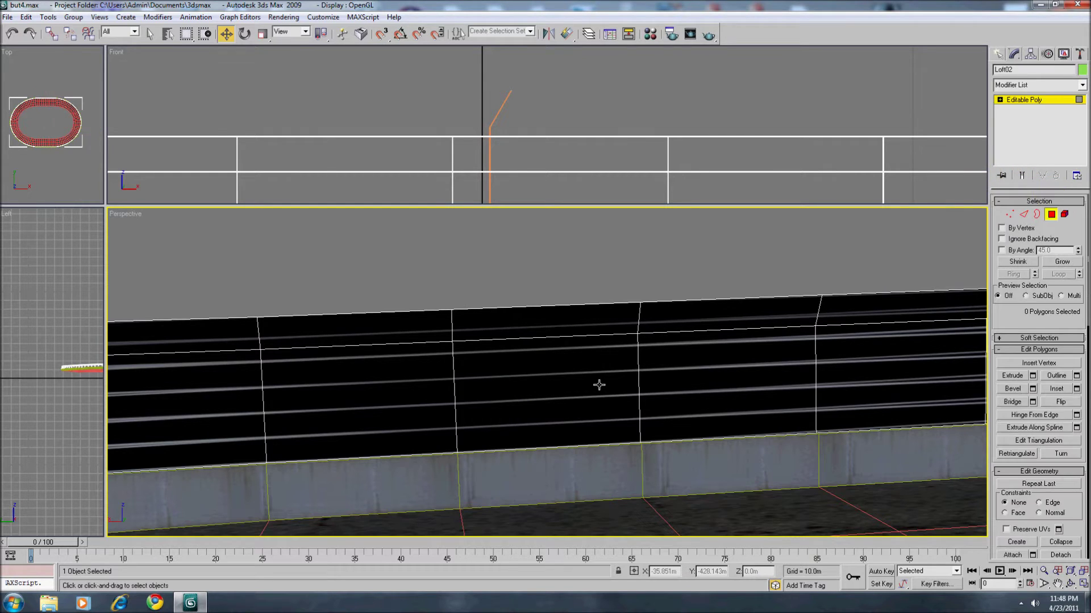
pyautogui.click(597, 385)
pyautogui.scroll(-5, 1028, 321)
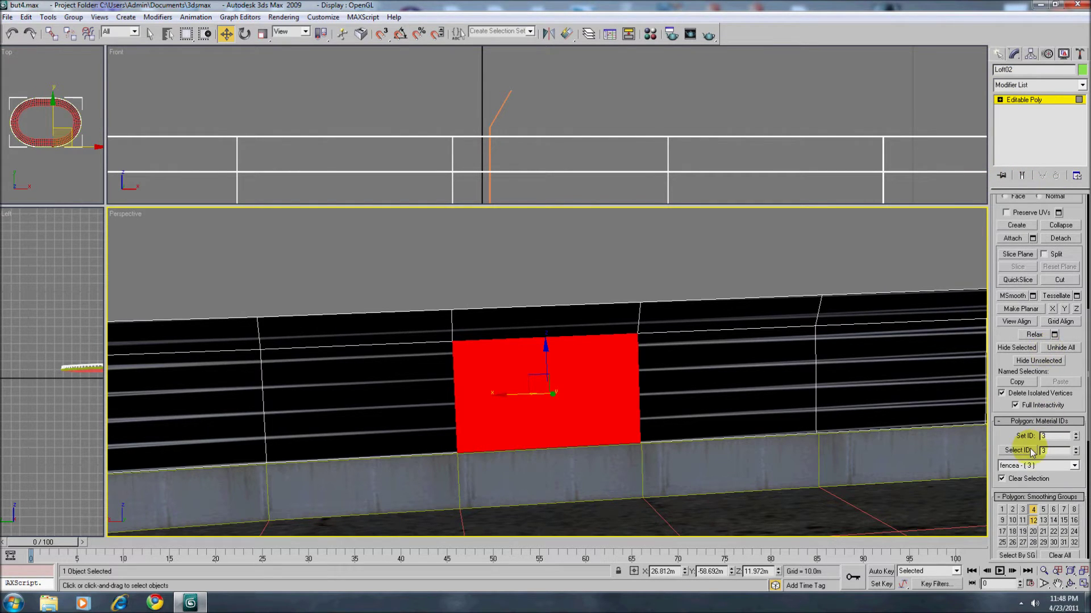
pyautogui.click(1023, 449)
# - Add a UVW Xform modifier to the selected fence polygons with U Tile 400, V Tile 4 and Rotation 90
pyautogui.click(158, 17)
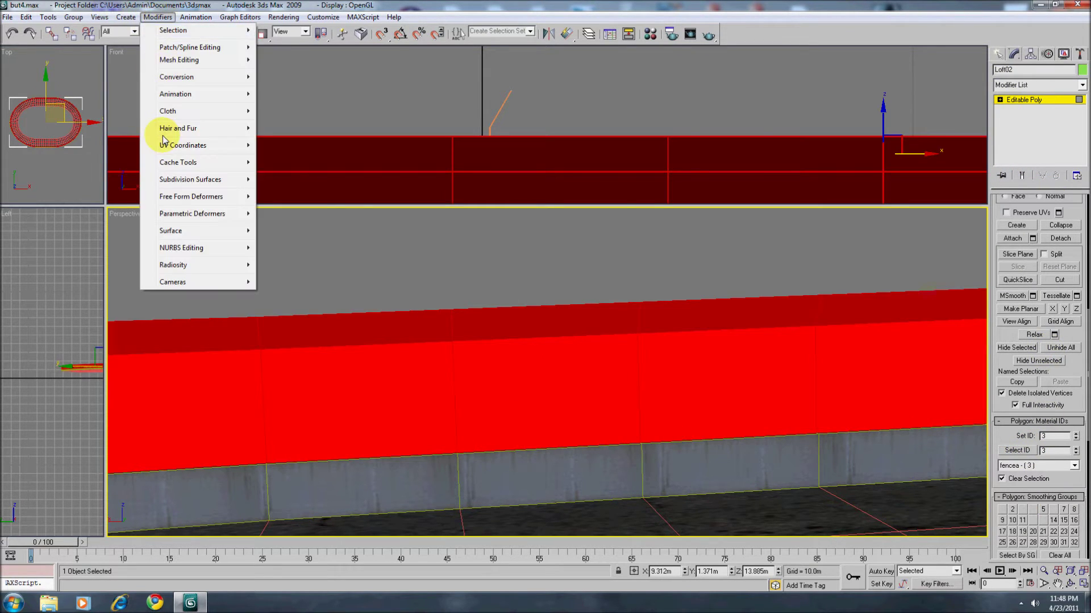
pyautogui.moveTo(171, 145)
pyautogui.click(312, 244)
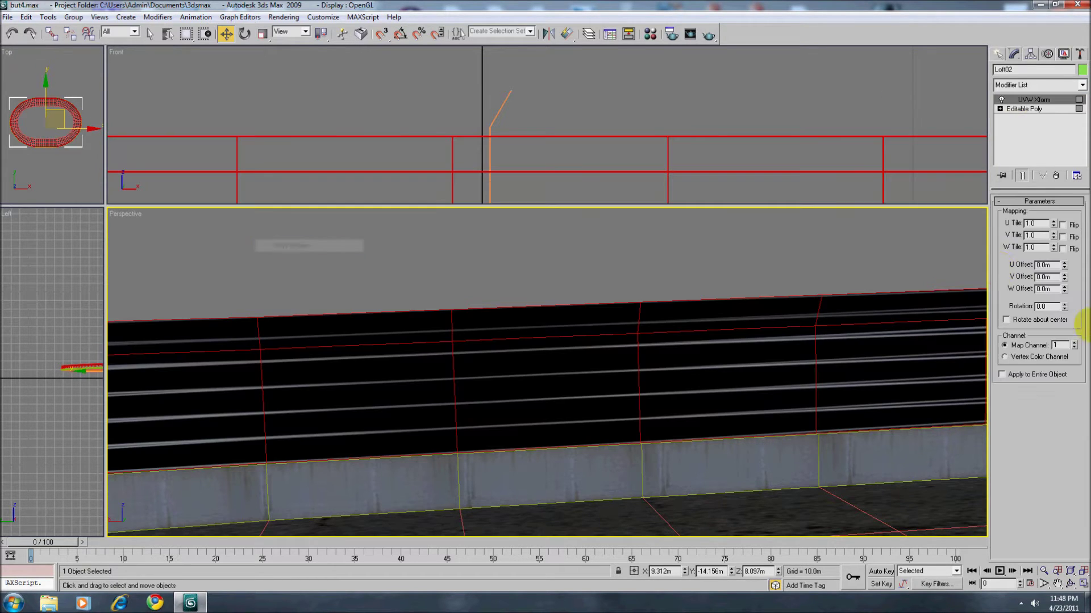
pyautogui.moveTo(1037, 224); pyautogui.dragTo(989, 225)
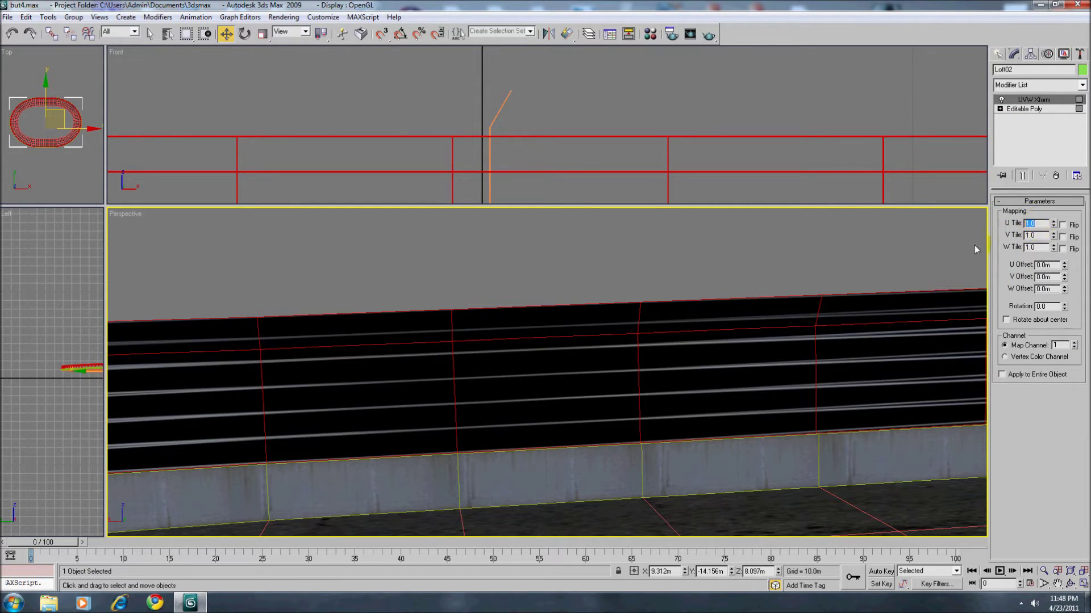
pyautogui.write('400')
pyautogui.moveTo(1035, 235); pyautogui.dragTo(998, 233)
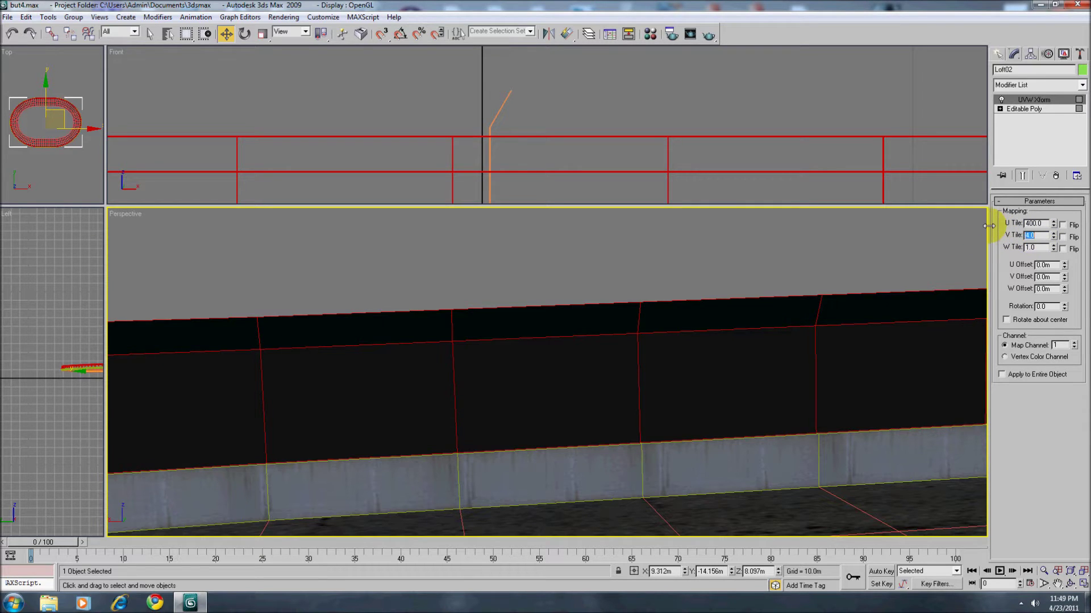
pyautogui.doubleClick(1046, 307)
pyautogui.write('90')
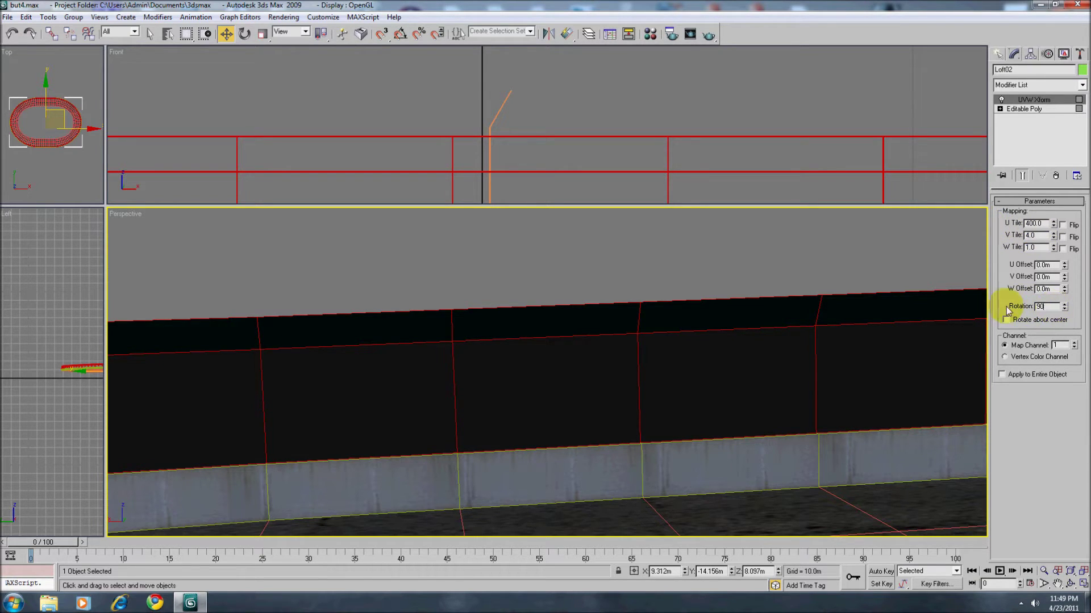
pyautogui.press('Return')
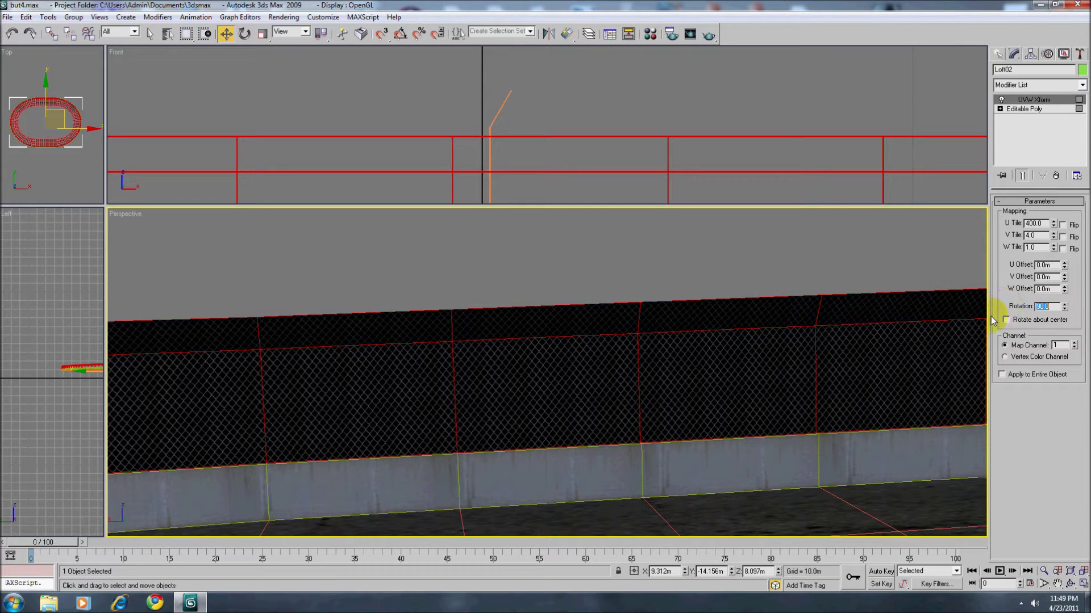
# - Collapse the fence's modifier stack so the UVW Xform is baked into the Editable Poly
pyautogui.moveTo(788, 443); pyautogui.dragTo(727, 464, button='middle')
pyautogui.scroll(3, 727, 465)
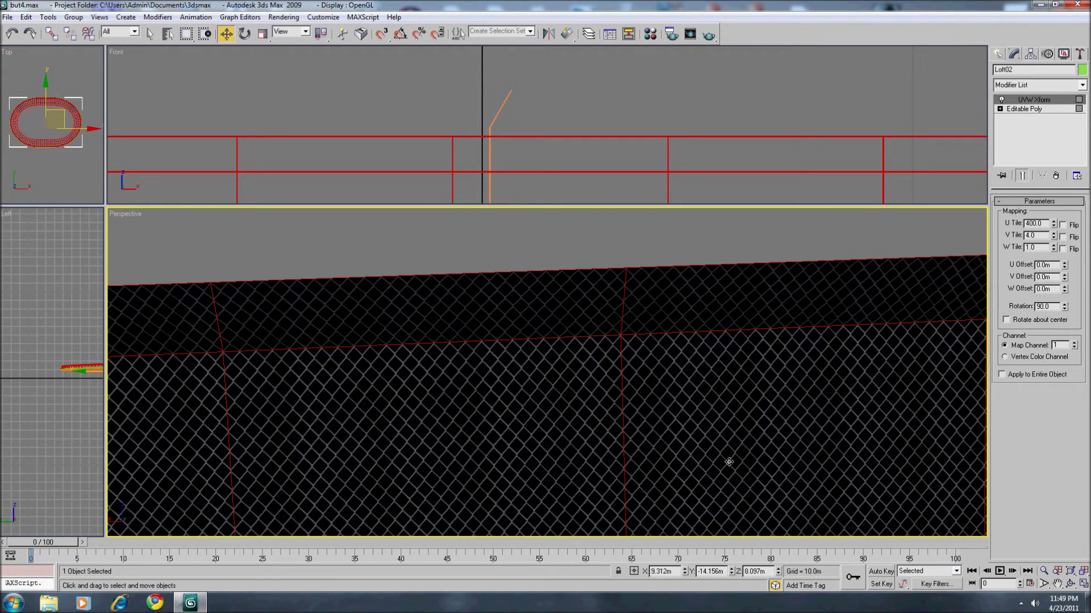
pyautogui.rightClick(1047, 101)
pyautogui.click(982, 206)
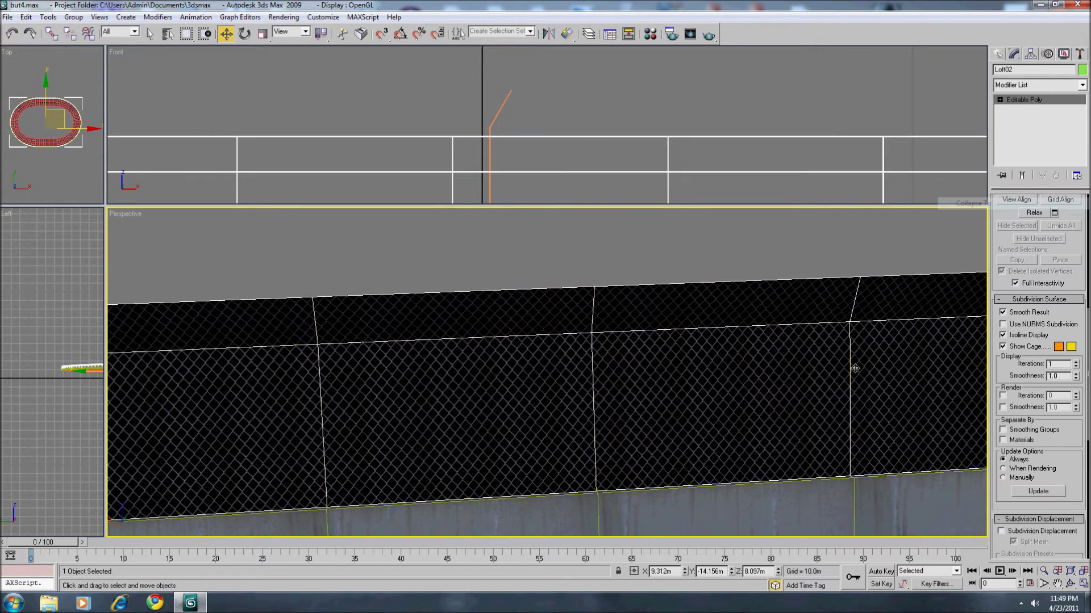
# - Examine the textured fence around the whole oval track from a distance
pyautogui.moveTo(796, 359); pyautogui.dragTo(550, 372, button='middle')
pyautogui.scroll(-5, 550, 372)
pyautogui.scroll(-3, 824, 430)
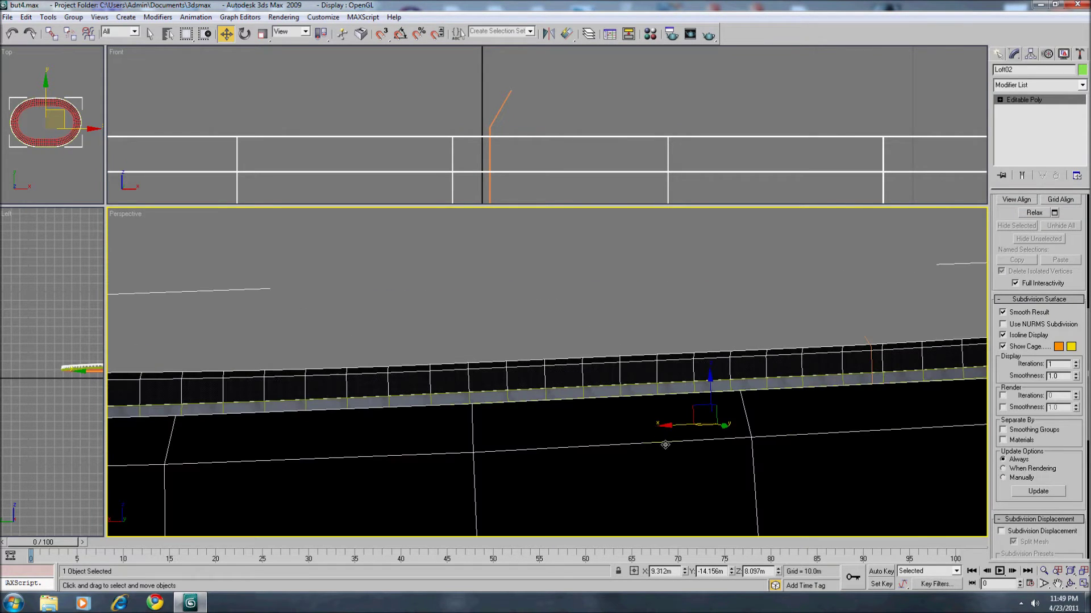
pyautogui.click(1070, 584)
pyautogui.moveTo(515, 390); pyautogui.dragTo(535, 427)
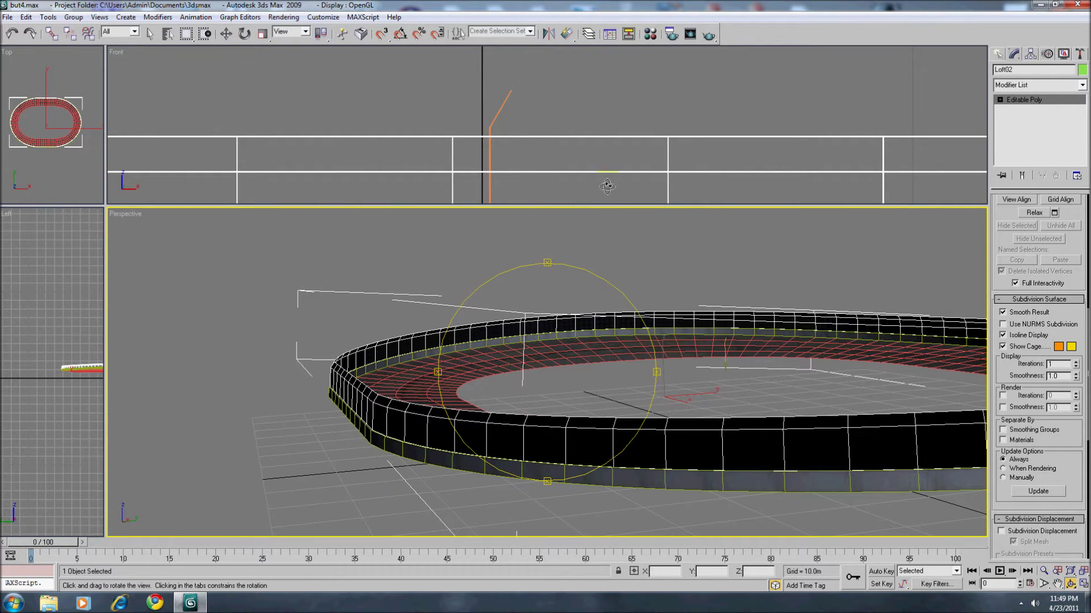
pyautogui.moveTo(608, 185); pyautogui.dragTo(611, 134)
pyautogui.press('w')
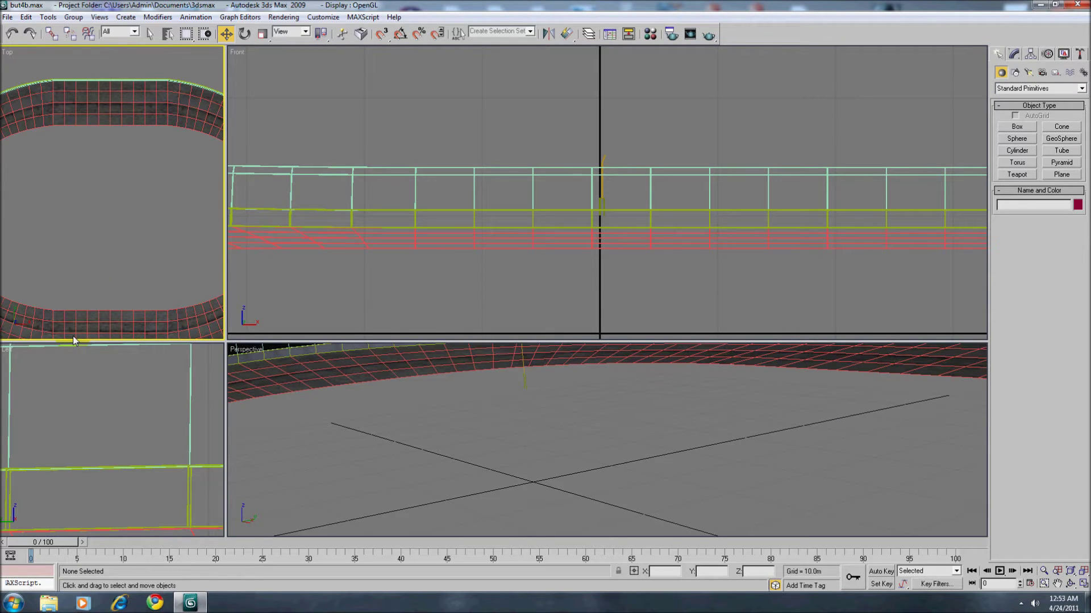
# - Draw a six-sided cylinder about 11.12 m in radius and 8.93 m high in the infield of the track
pyautogui.click(1017, 151)
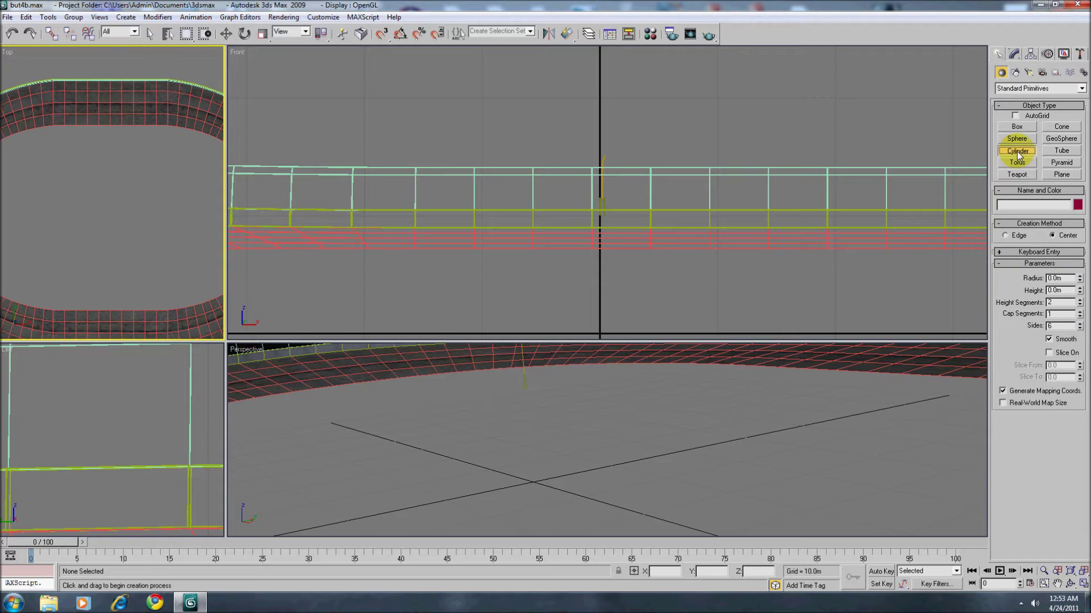
pyautogui.moveTo(87, 198); pyautogui.dragTo(112, 196)
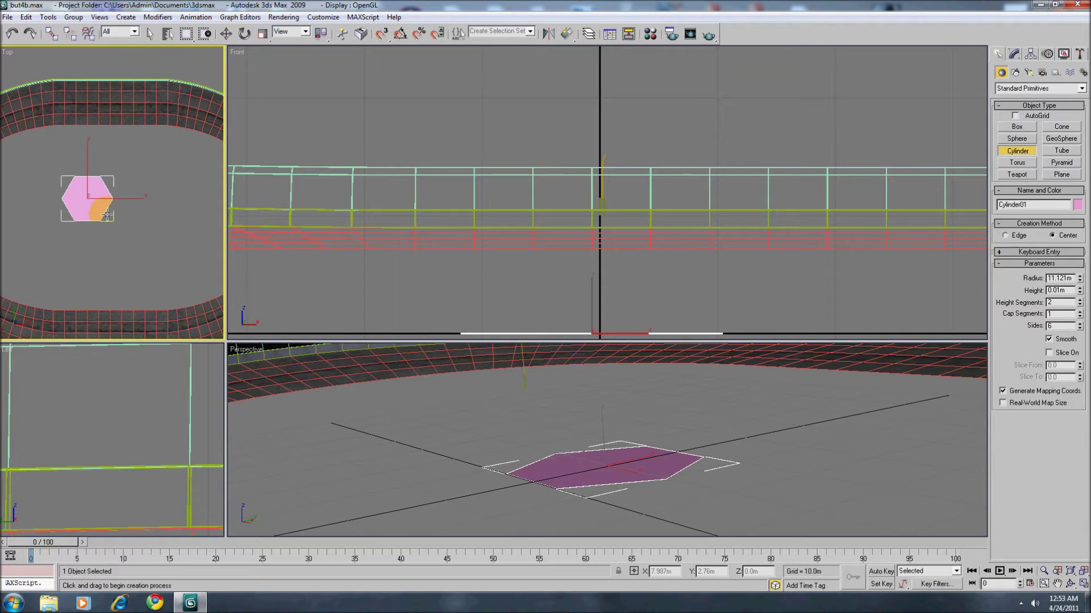
pyautogui.press('w')
# - Set the cylinder's radius to 0.08 m and its height to 4 m
pyautogui.click(1014, 54)
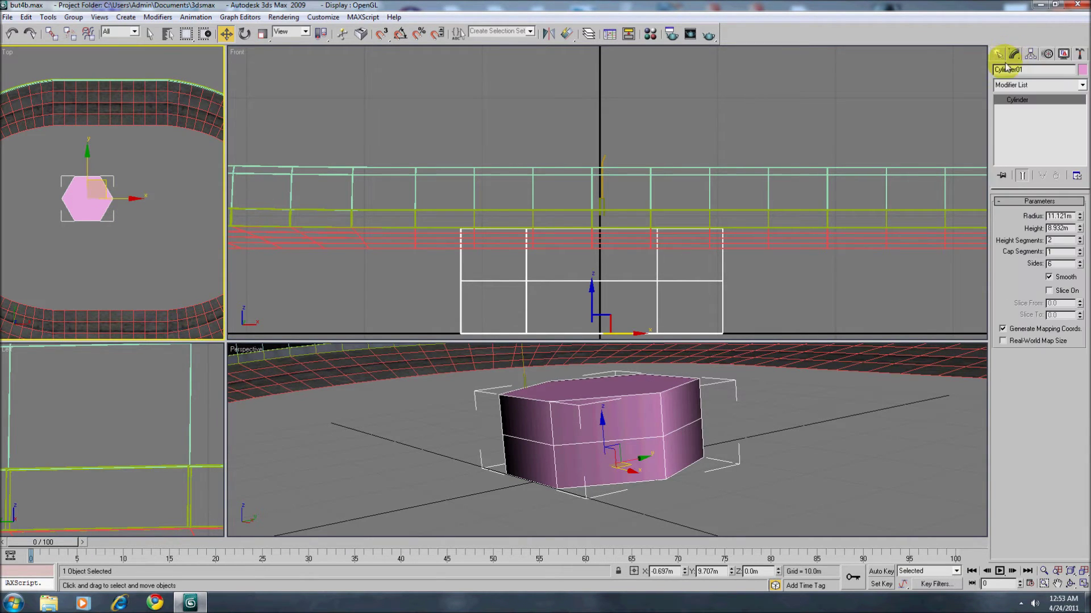
pyautogui.doubleClick(1060, 216)
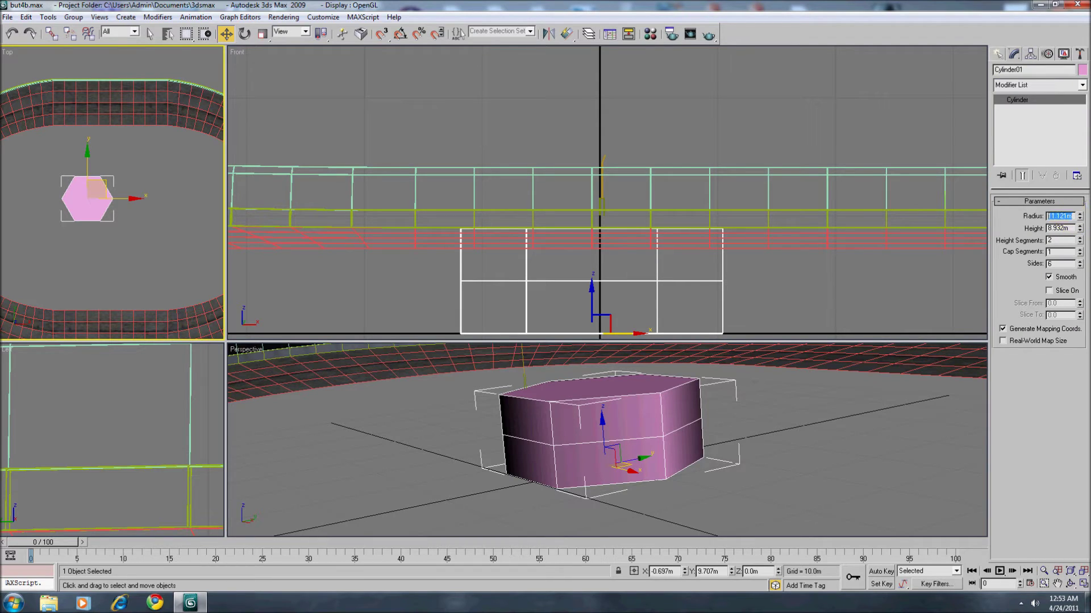
pyautogui.write('0.08')
pyautogui.press('Tab')
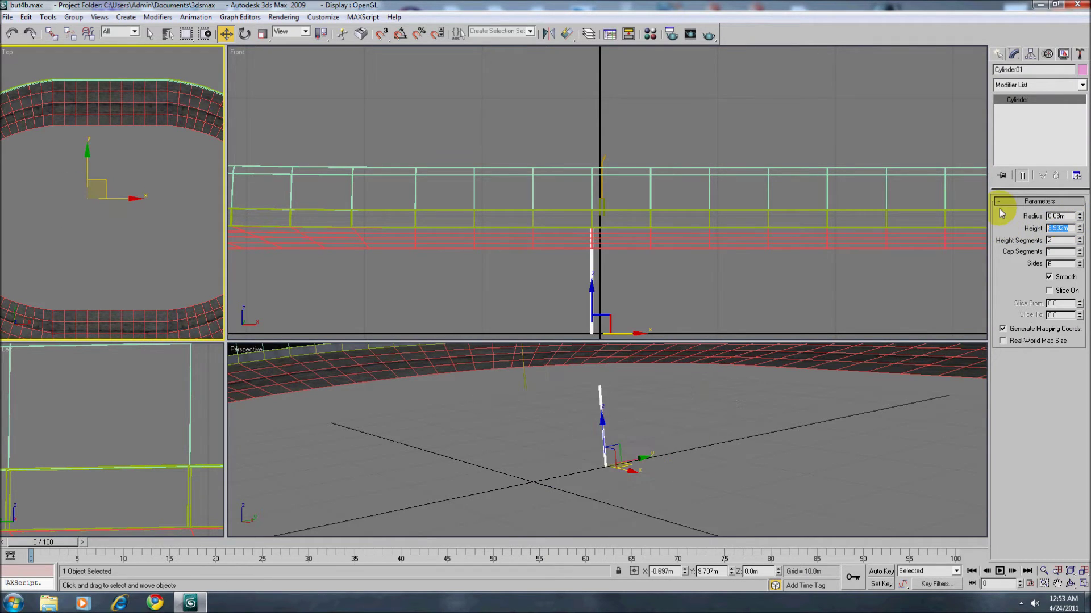
pyautogui.write('4')
pyautogui.press('Return')
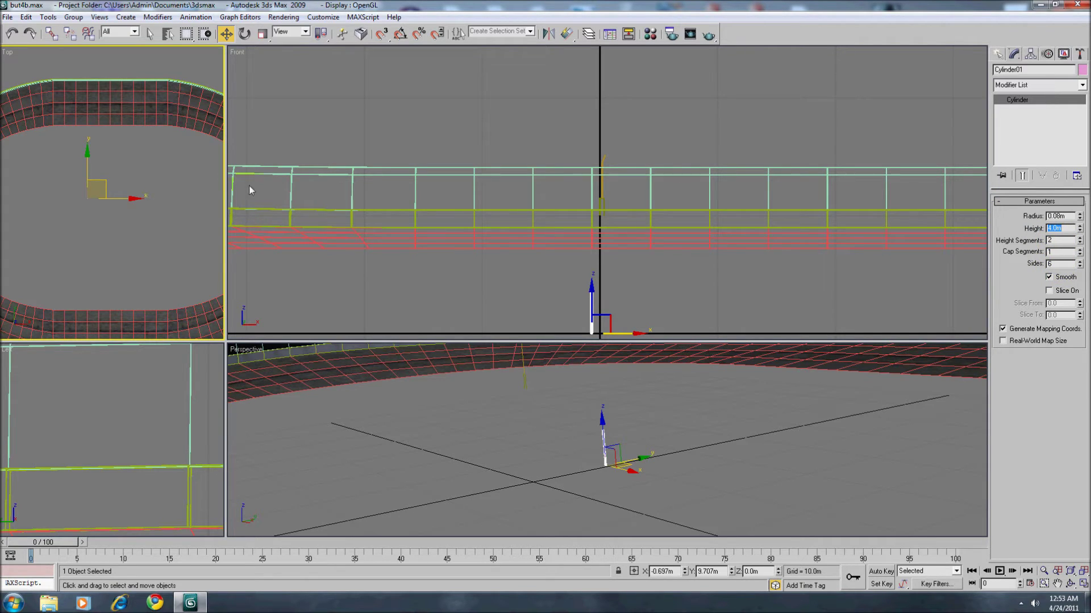
# - Position the thin cylinder at X 0.18 m and Z 11.5 m so it lines up with the fence profile
pyautogui.click(627, 330)
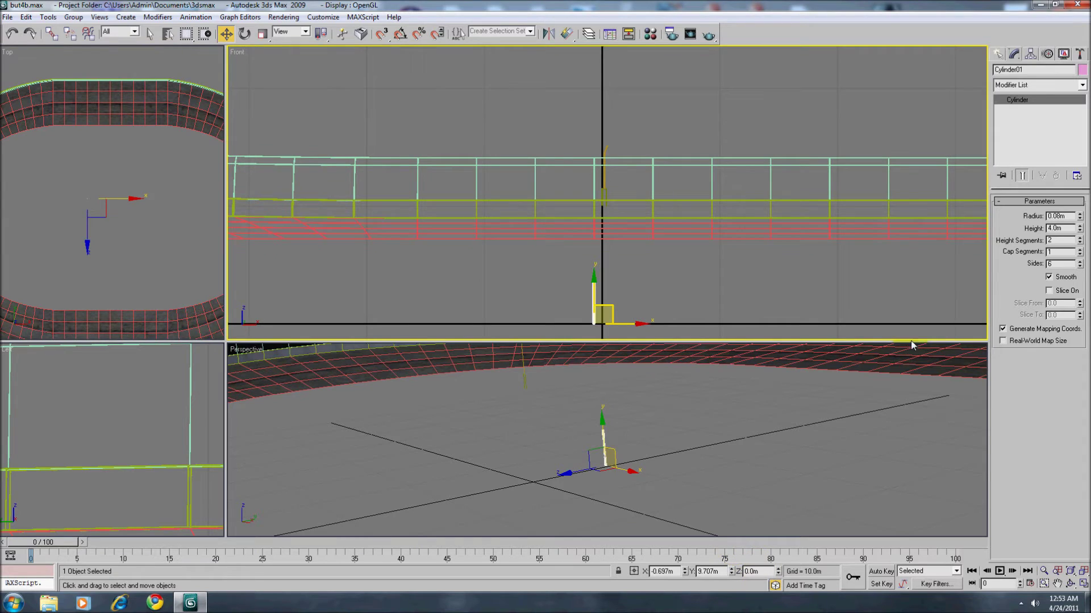
pyautogui.click(755, 572)
pyautogui.write('10')
pyautogui.press('BackSpace')
pyautogui.write('1.5')
pyautogui.press('Return')
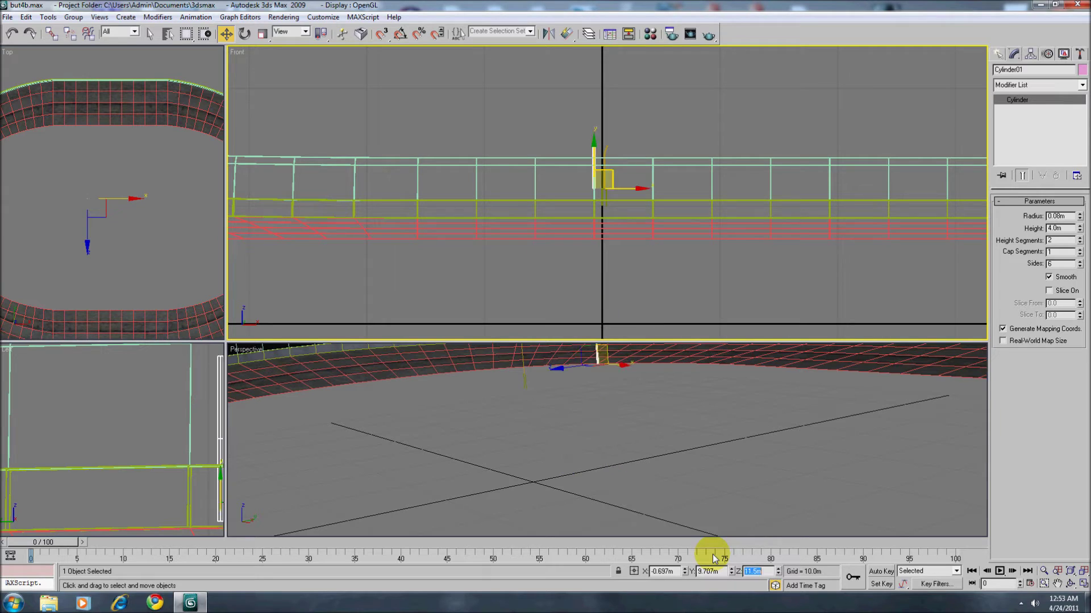
pyautogui.doubleClick(672, 574)
pyautogui.write('0.18')
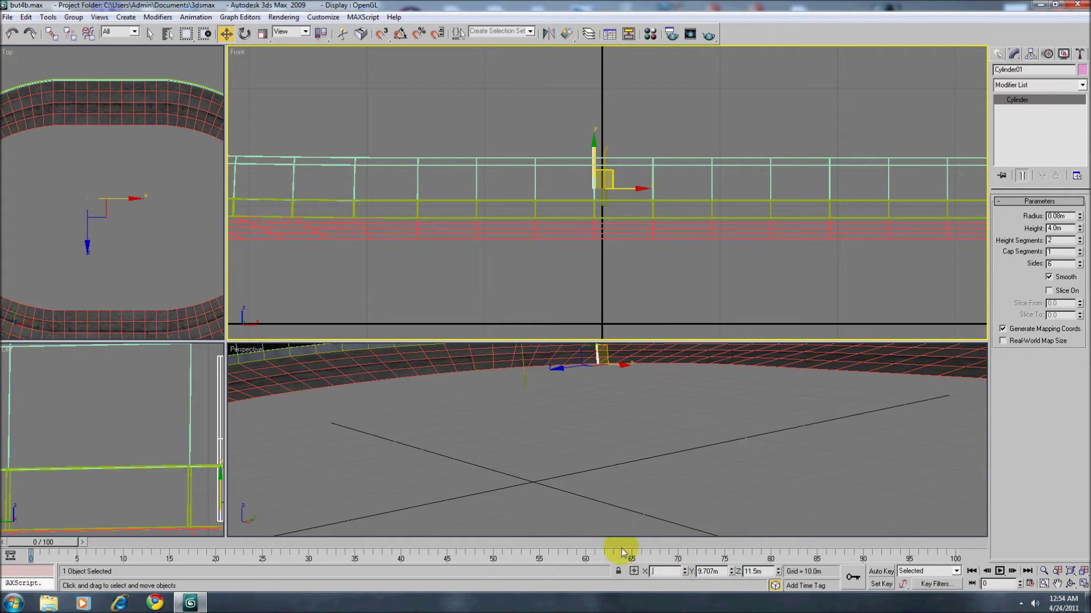
pyautogui.press('Return')
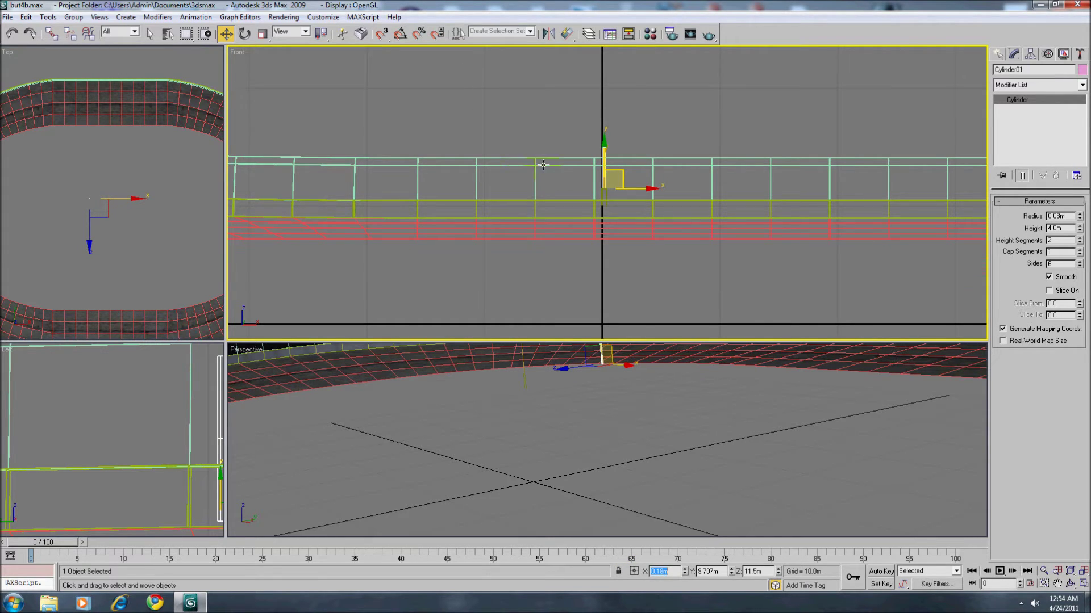
# - Convert the post cylinder to an Editable Poly
pyautogui.scroll(5, 585, 182)
pyautogui.moveTo(657, 261); pyautogui.dragTo(654, 200, button='middle')
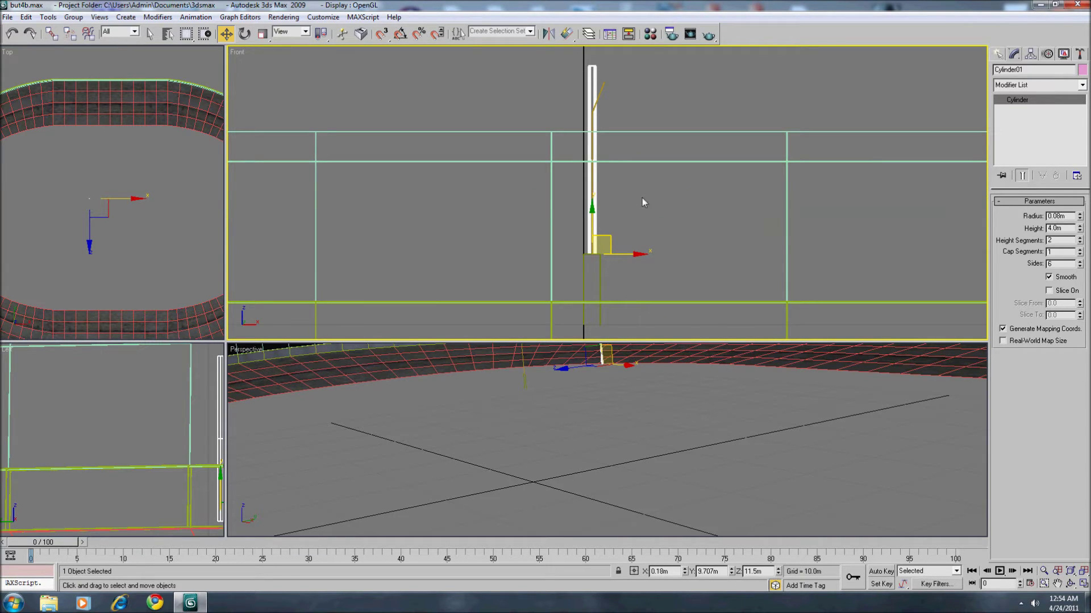
pyautogui.rightClick(589, 191)
pyautogui.moveTo(623, 297)
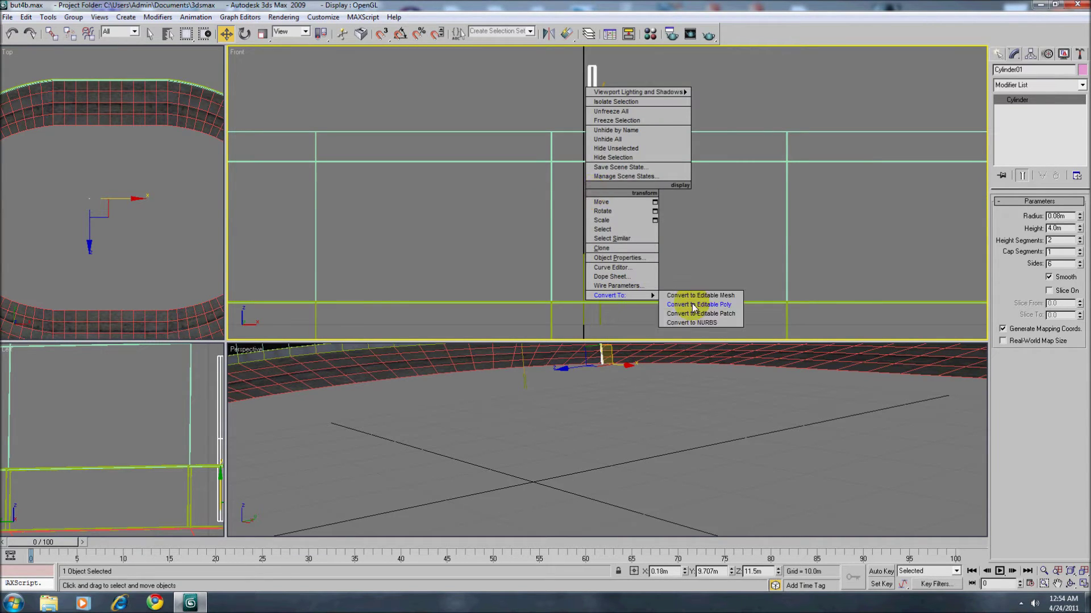
pyautogui.click(692, 304)
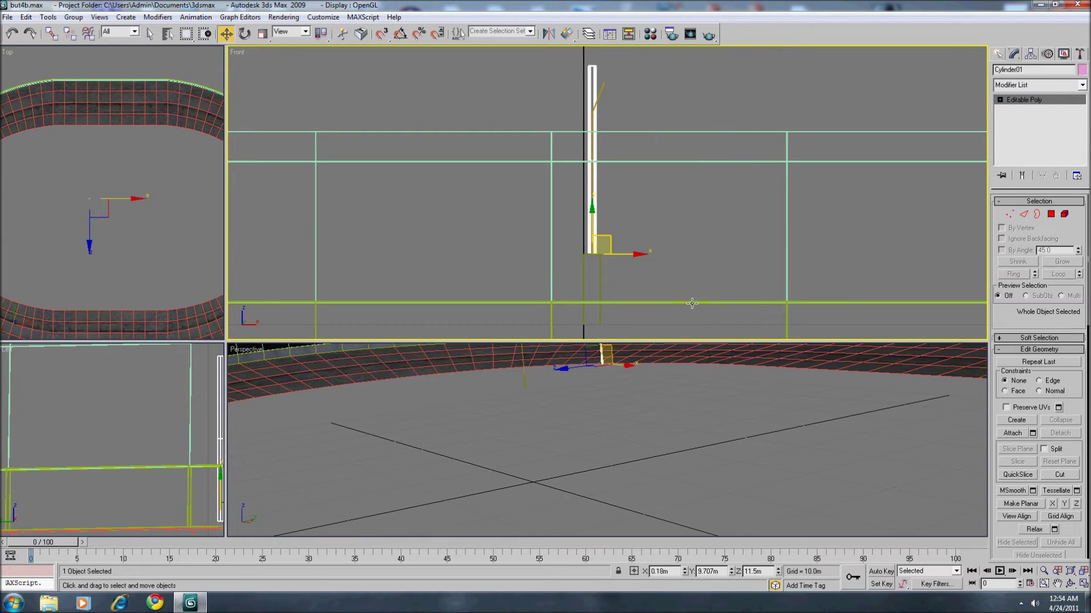
# - Raise the post's middle ring of vertices to about Z 14.48 m, level with the bend in the fence profile
pyautogui.click(1010, 216)
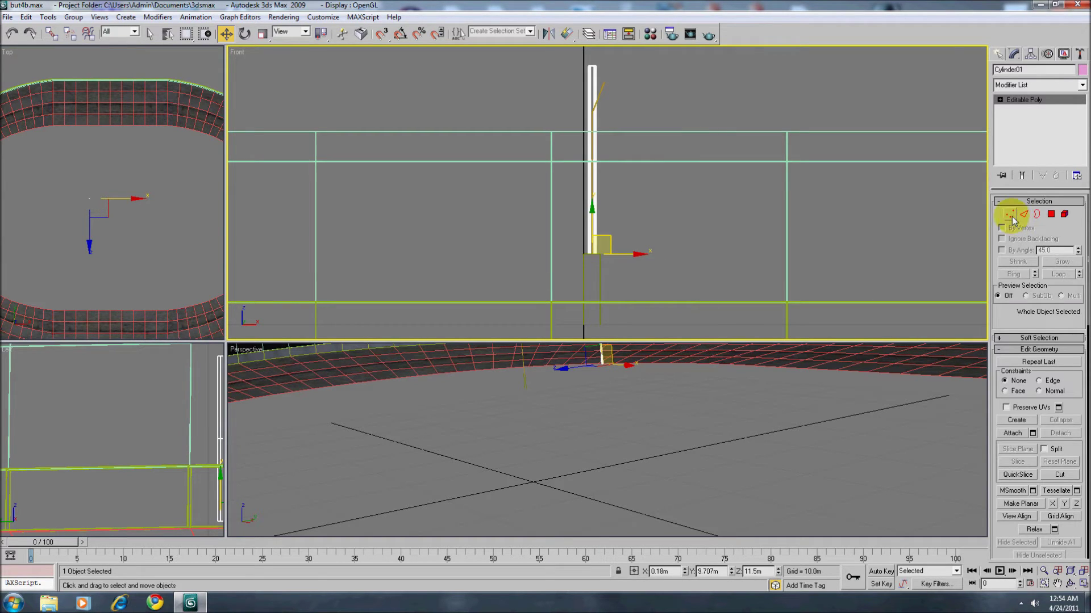
pyautogui.moveTo(506, 121); pyautogui.dragTo(666, 182)
pyautogui.scroll(4, 645, 187)
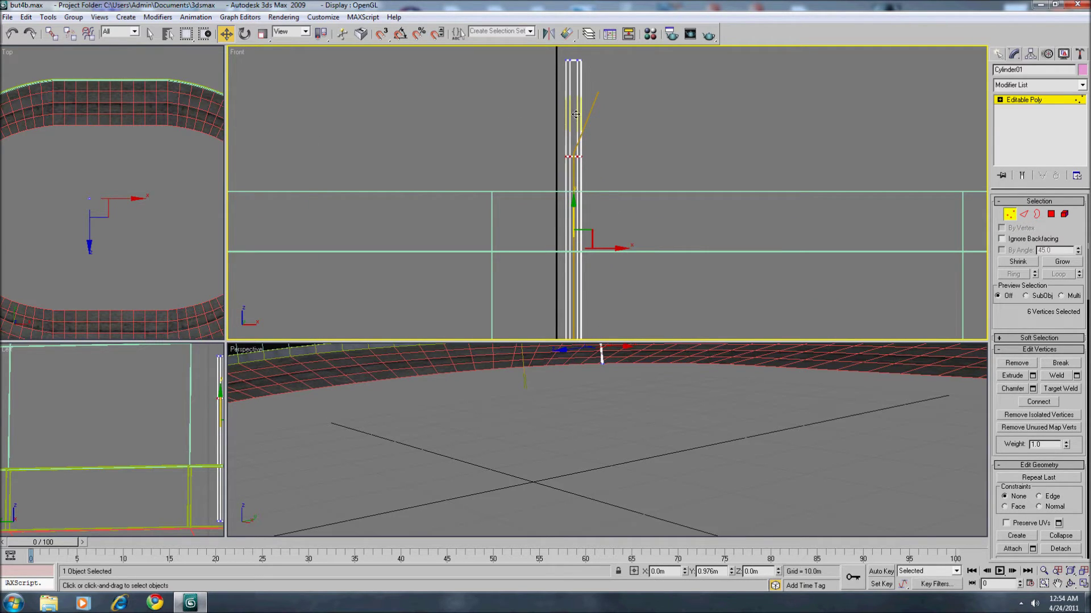
pyautogui.moveTo(574, 115); pyautogui.dragTo(574, 104)
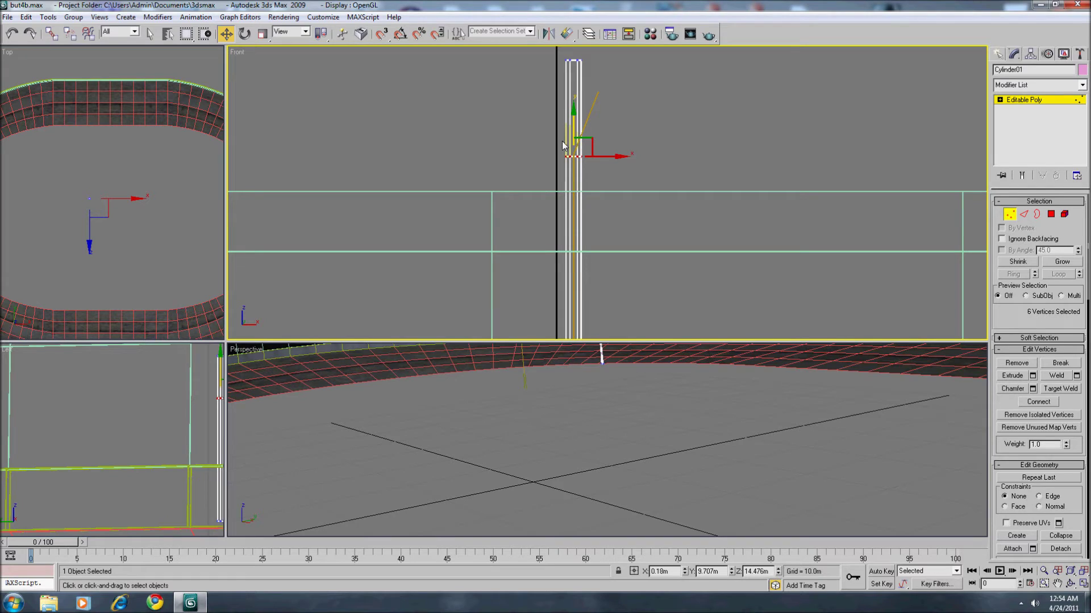
# - Move the post's top vertices to about X 0.48 m and Z 15.26 m so its upper part follows the slanted fence profile
pyautogui.moveTo(551, 141); pyautogui.dragTo(536, 212, button='middle')
pyautogui.moveTo(502, 112); pyautogui.dragTo(640, 189)
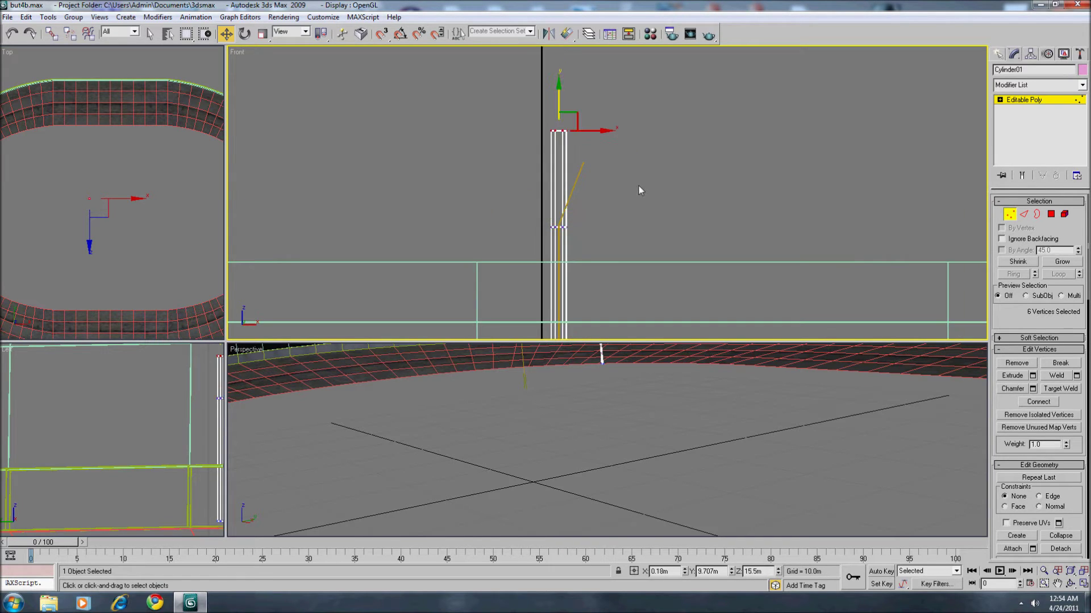
pyautogui.moveTo(575, 119); pyautogui.dragTo(603, 136)
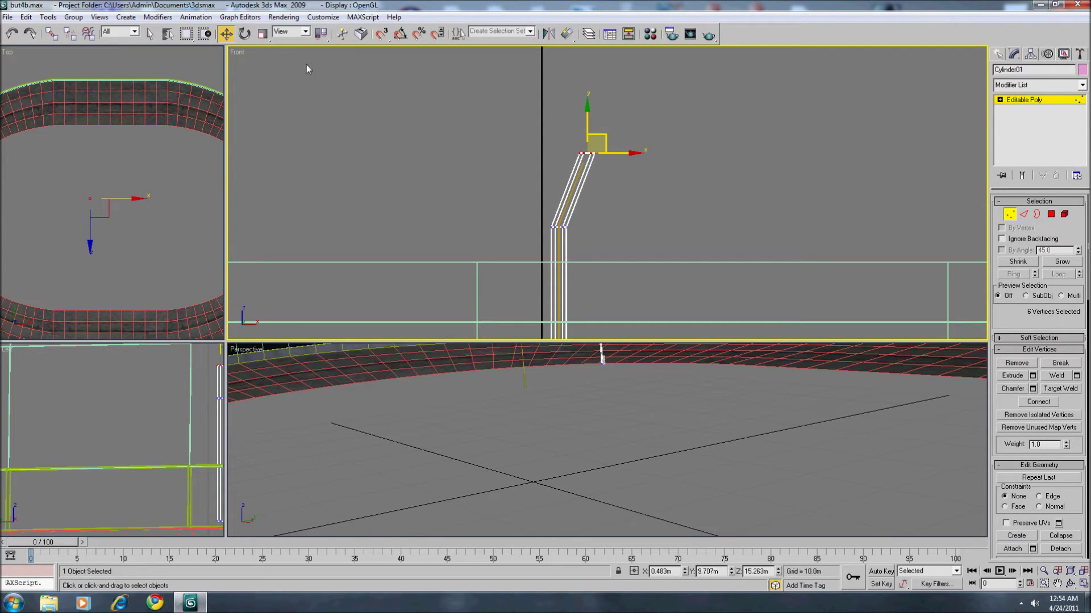
# - Rotate the post's top vertices so the end cap sits square to the slanted section
pyautogui.click(245, 33)
pyautogui.scroll(4, 529, 210)
pyautogui.moveTo(595, 233); pyautogui.dragTo(531, 197, button='middle')
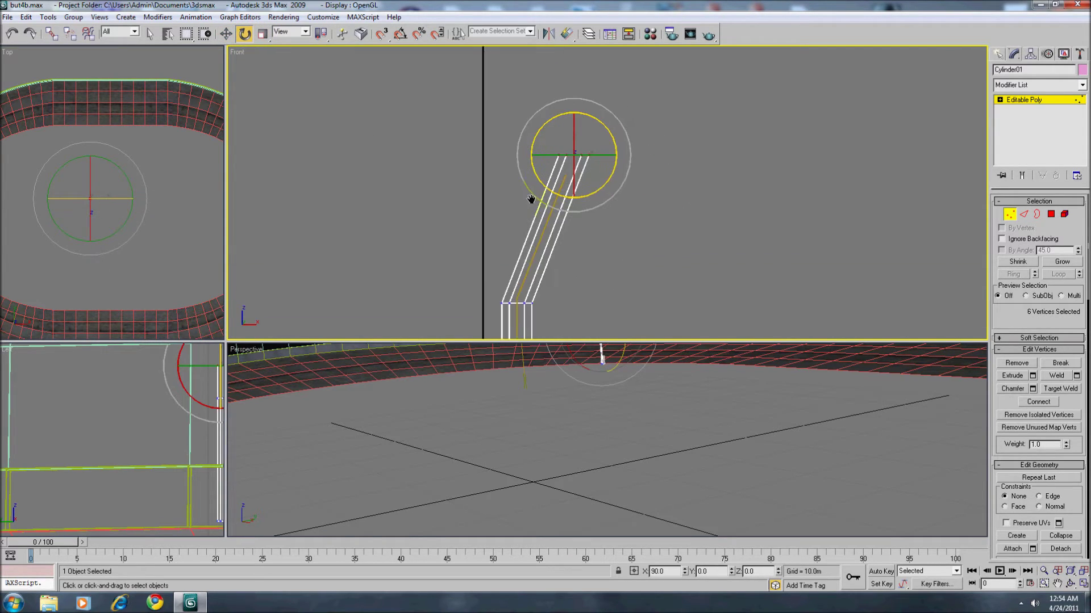
pyautogui.scroll(2, 532, 197)
pyautogui.moveTo(608, 171); pyautogui.dragTo(596, 188)
pyautogui.press('w')
pyautogui.scroll(-6, 602, 238)
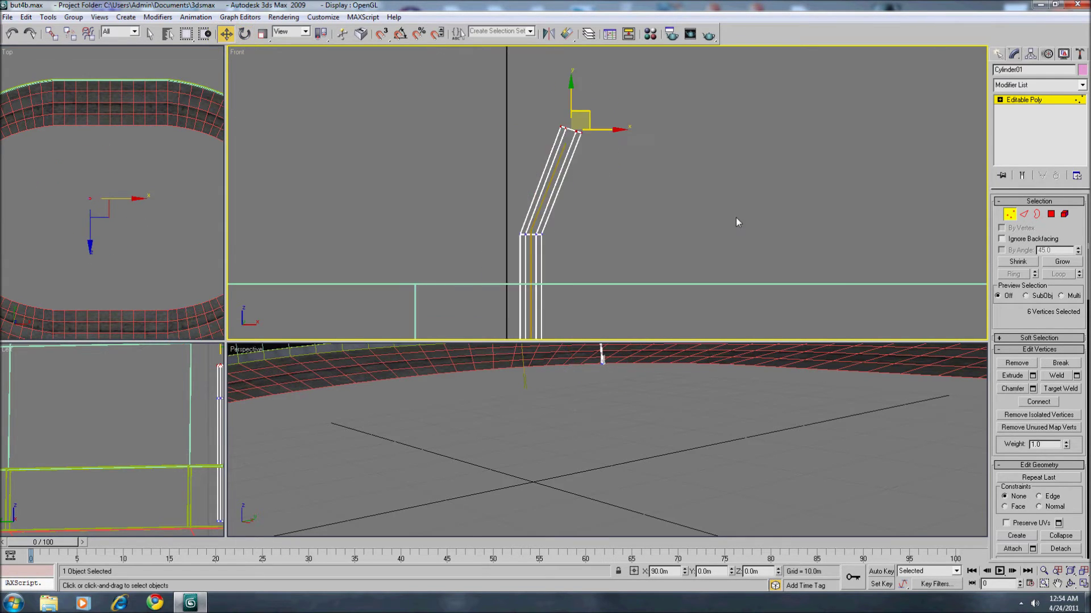
# - Set the material ID of all the post's polygons to 8, matching the metalpost sub-material
pyautogui.click(1051, 215)
pyautogui.scroll(-4, 525, 179)
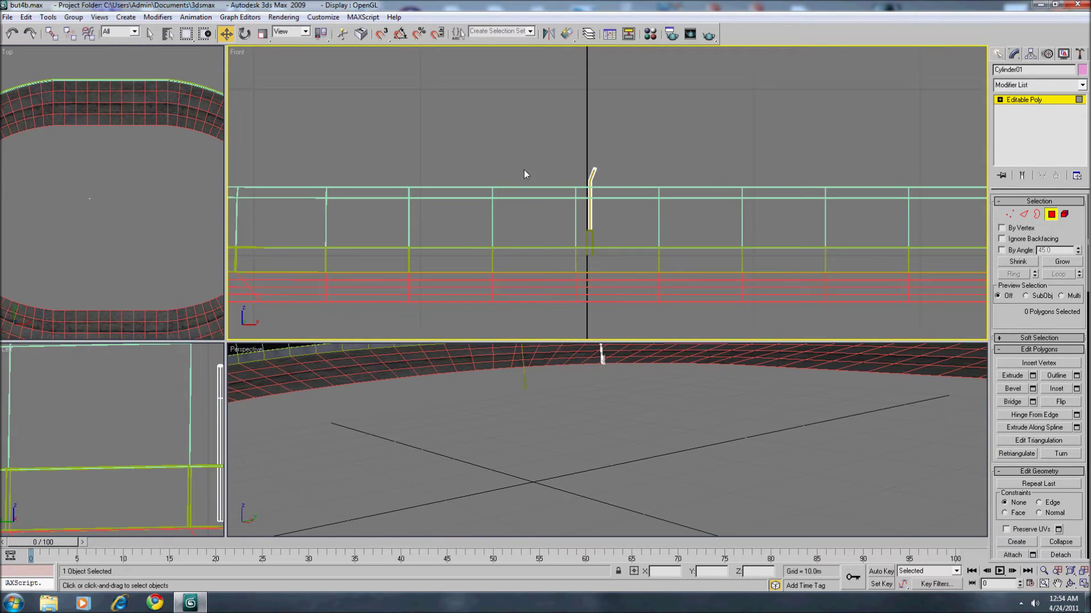
pyautogui.press('z')
pyautogui.moveTo(676, 422); pyautogui.dragTo(684, 467, button='middle')
pyautogui.press('m')
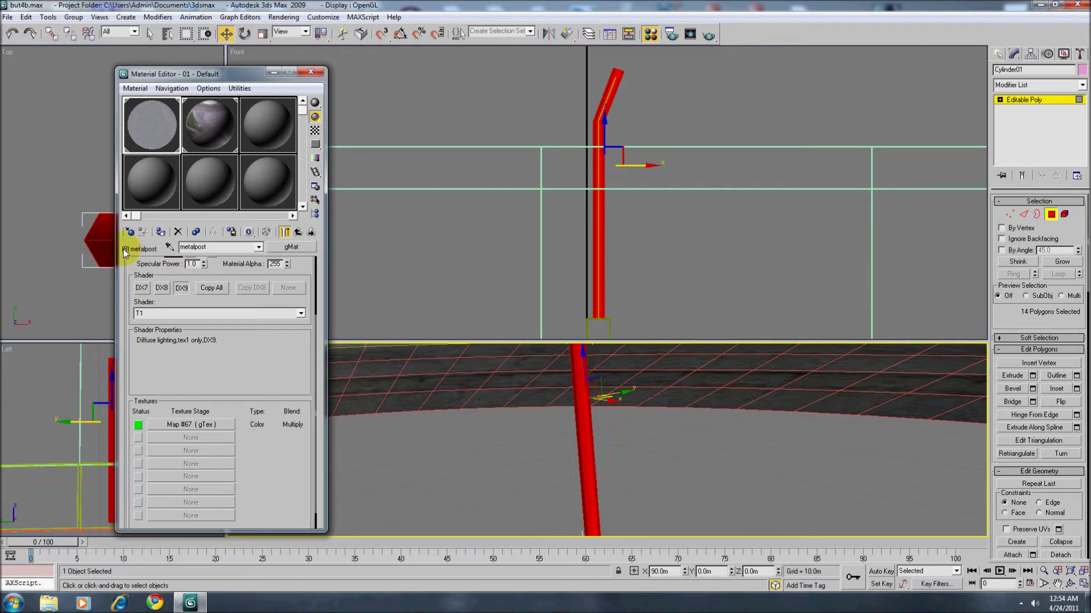
pyautogui.scroll(-5, 1003, 330)
pyautogui.click(1054, 515)
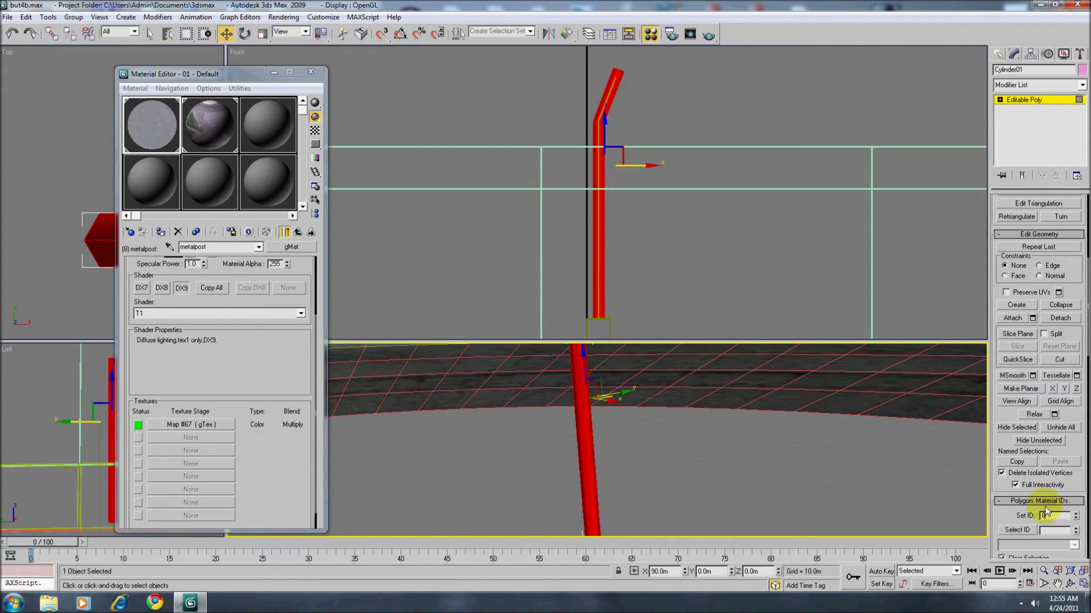
pyautogui.click(413, 364)
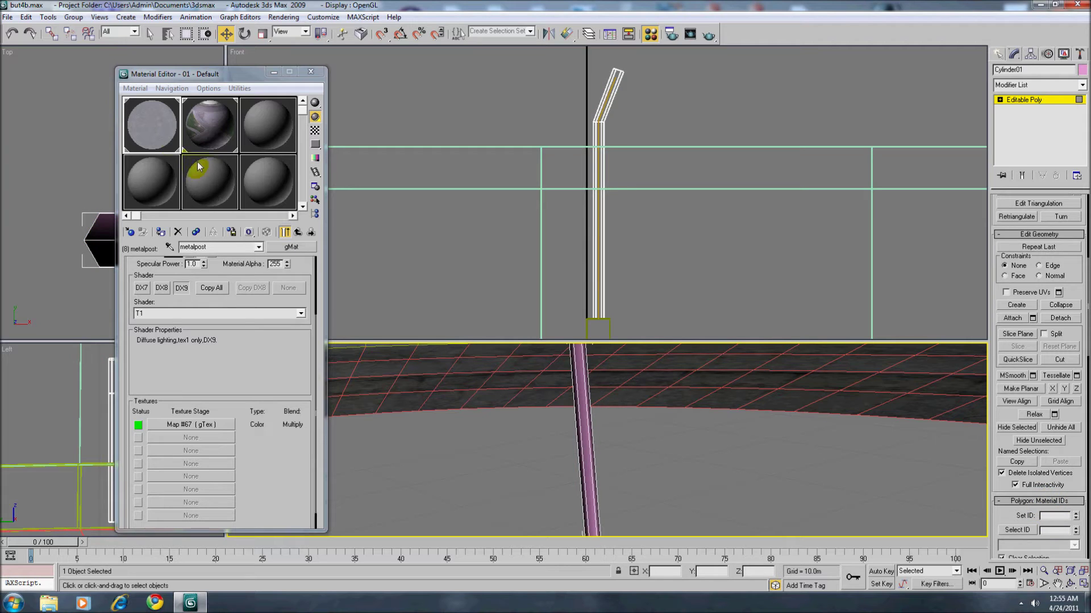
# - Apply the multi-material containing metalpost to the post and select its polygons with material ID 8
pyautogui.moveTo(198, 165); pyautogui.dragTo(582, 473)
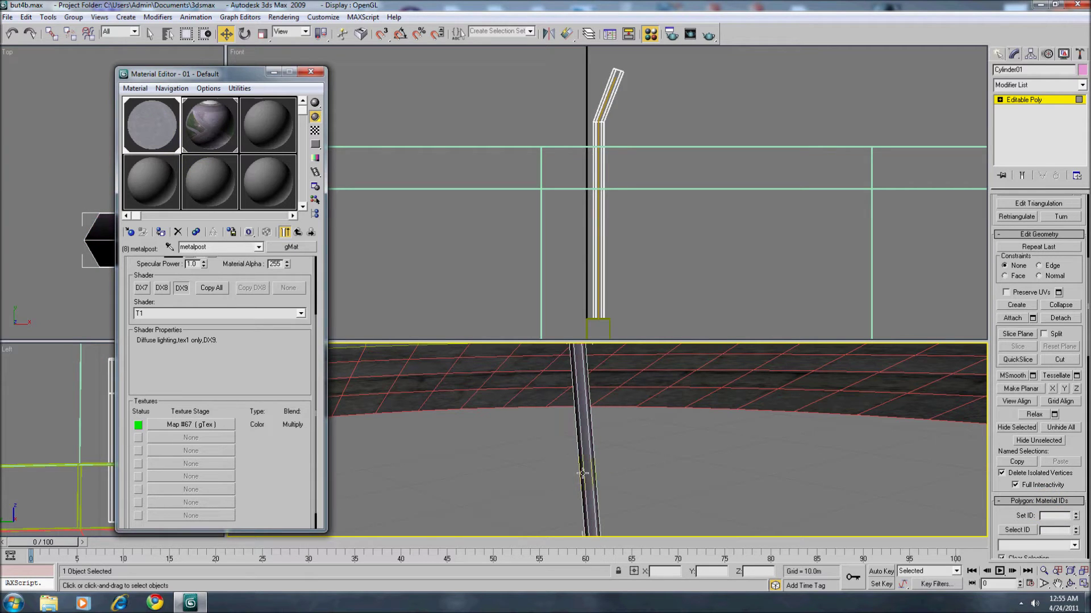
pyautogui.click(582, 473)
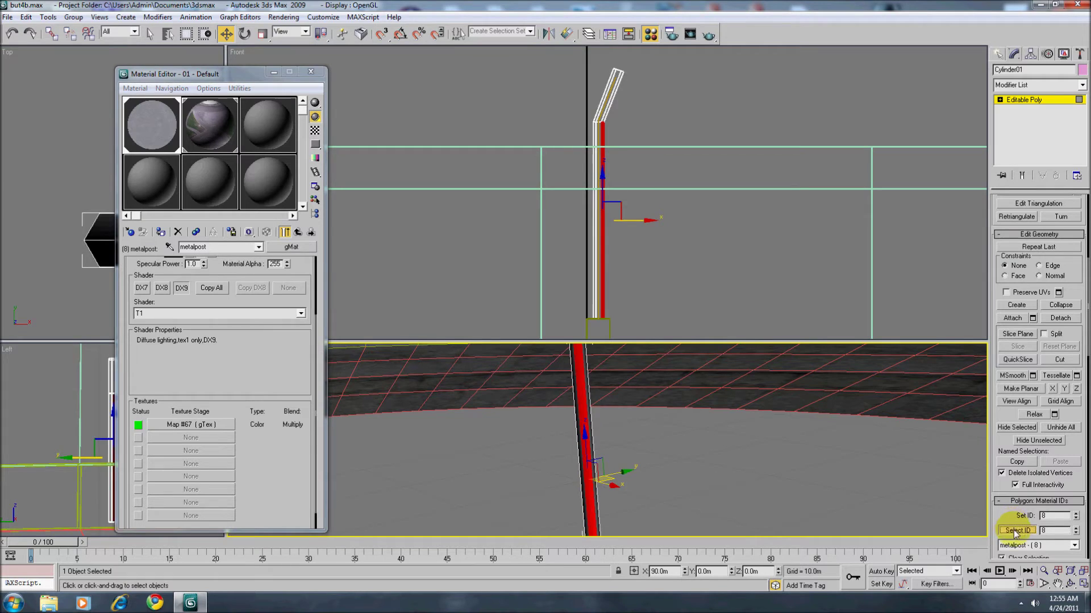
pyautogui.click(1015, 531)
pyautogui.click(158, 17)
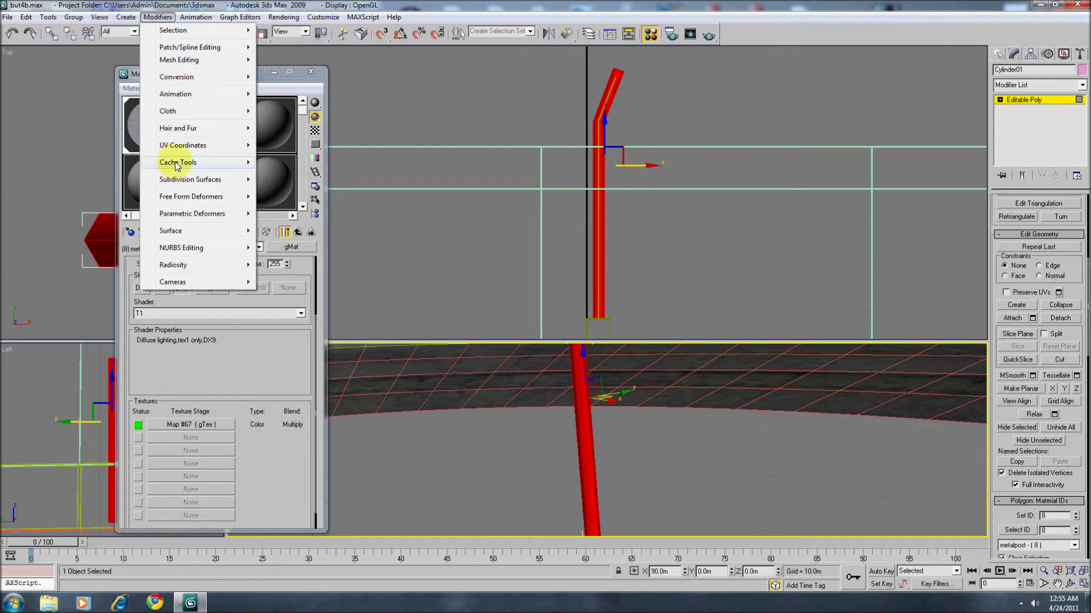
pyautogui.moveTo(174, 145)
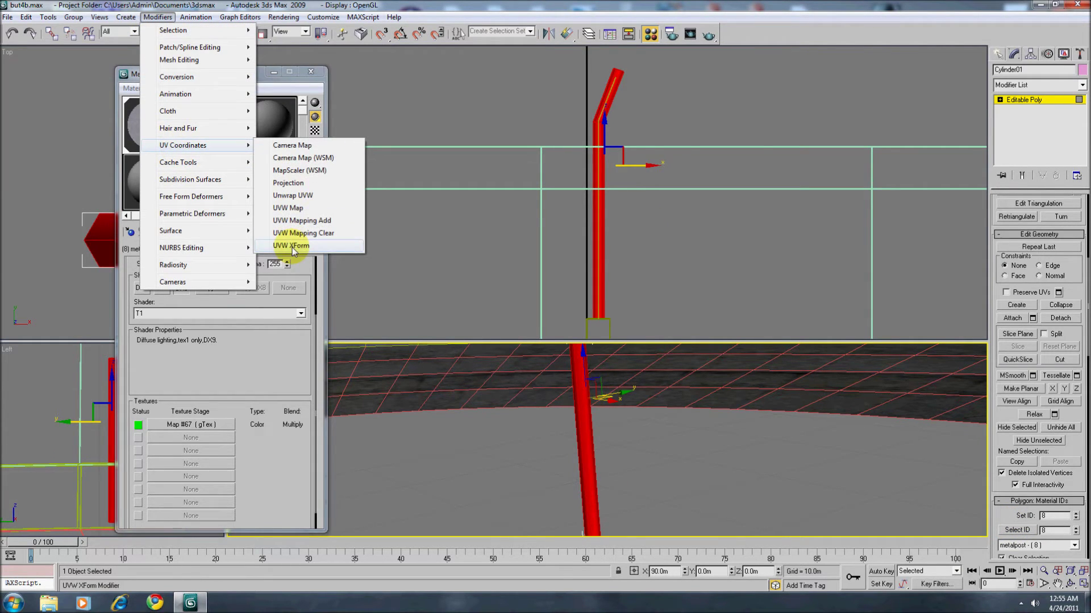
pyautogui.click(300, 197)
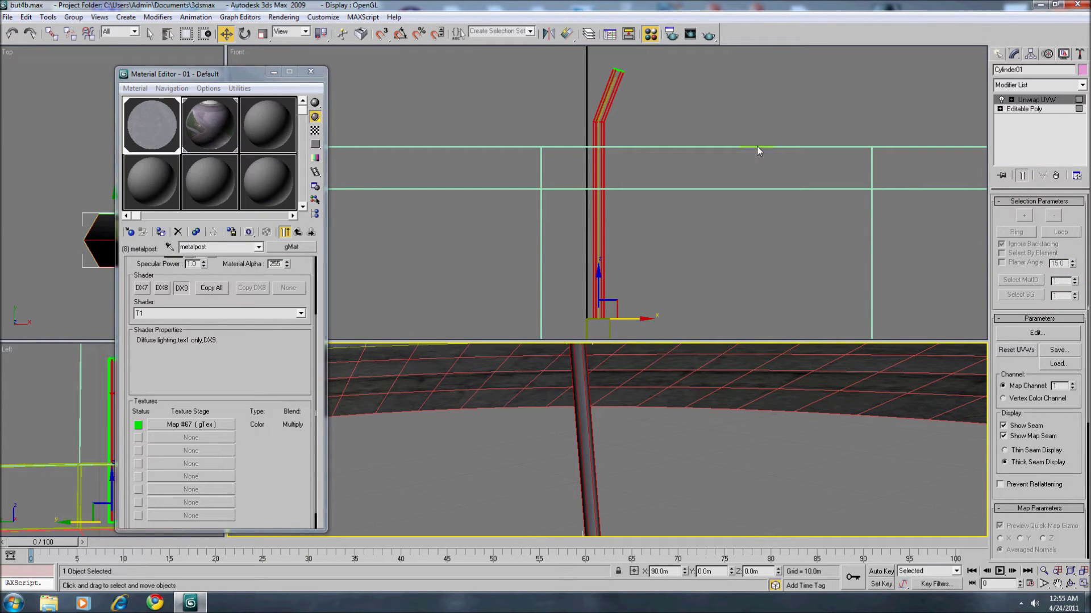
pyautogui.click(11, 33)
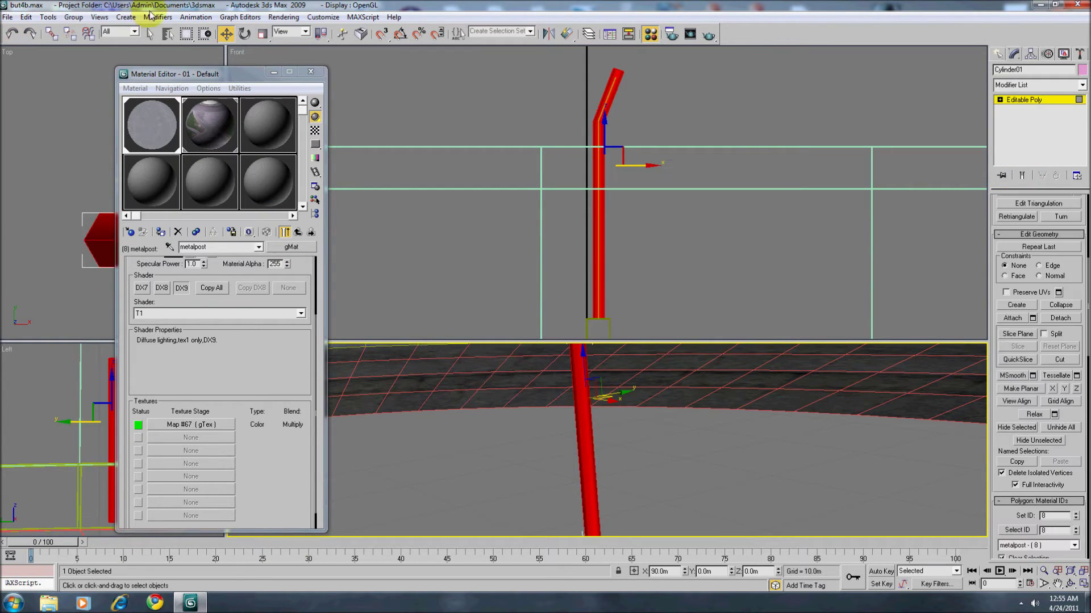
# - Add a UVW Map with Box mapping and Real-World Map Size to the post's polygons, and collapse it into the Editable Poly
pyautogui.click(157, 17)
pyautogui.moveTo(187, 146)
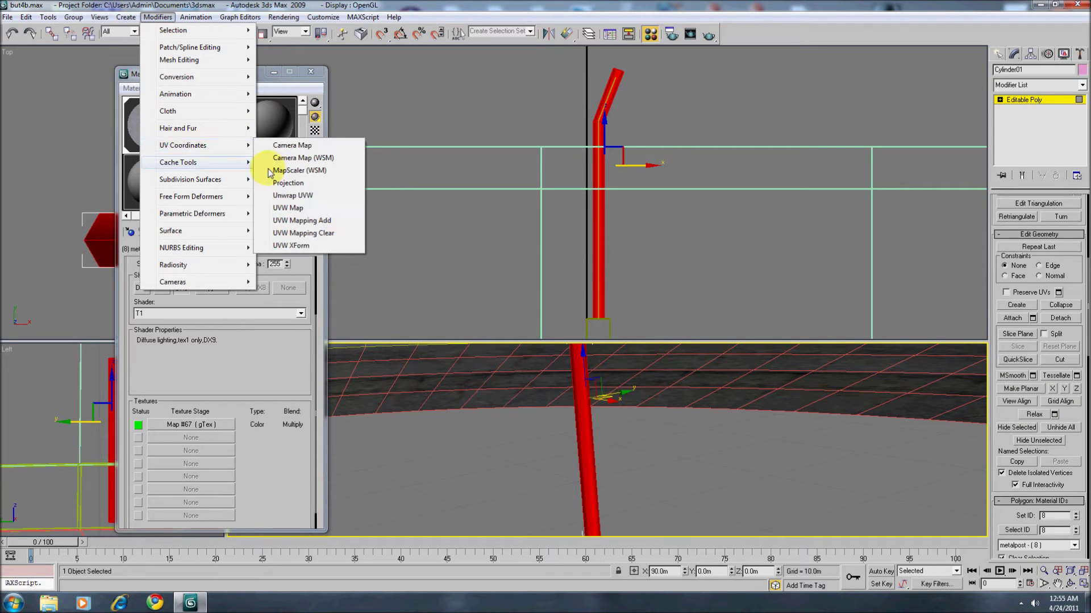
pyautogui.click(334, 209)
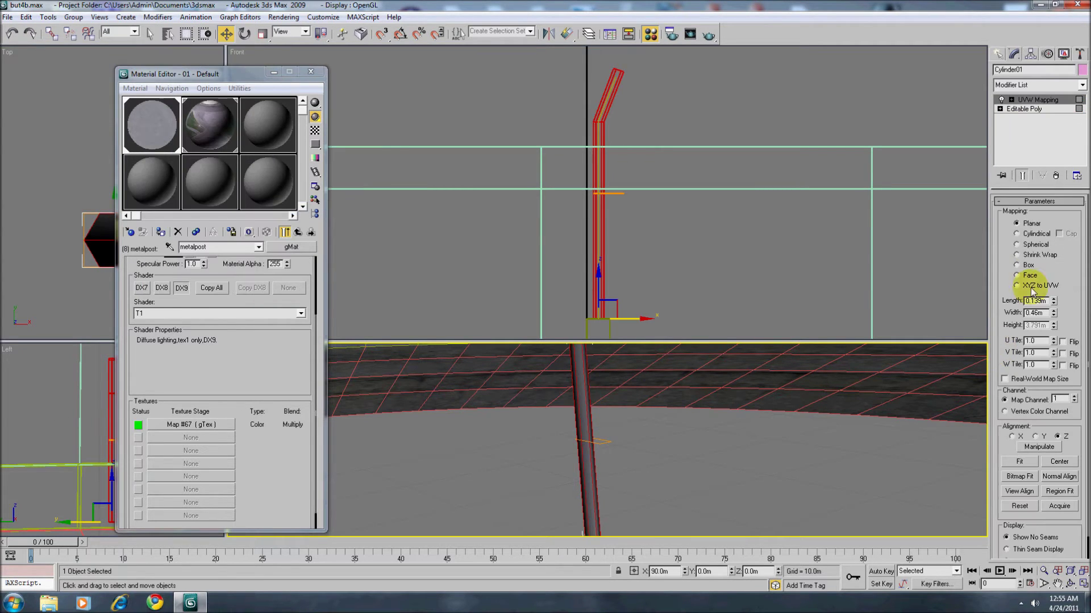
pyautogui.click(1026, 265)
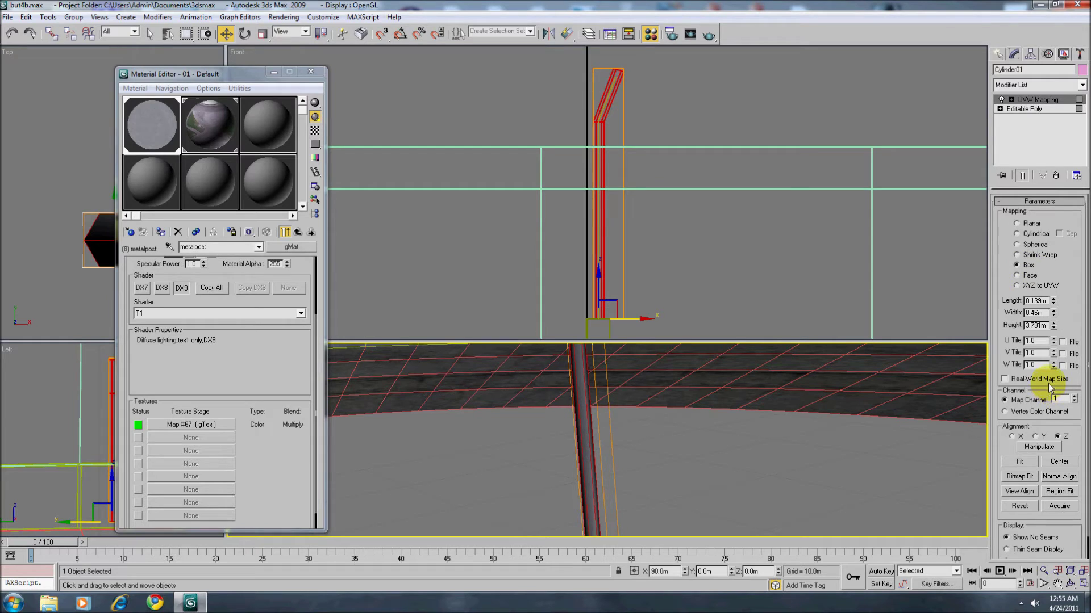
pyautogui.click(1048, 383)
pyautogui.rightClick(1037, 98)
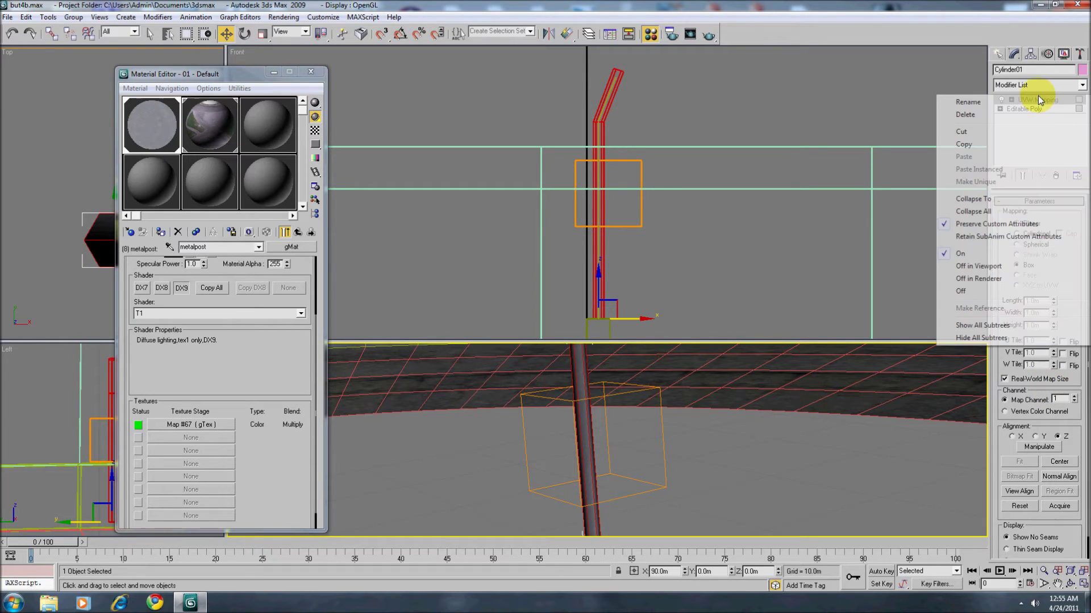
pyautogui.click(987, 199)
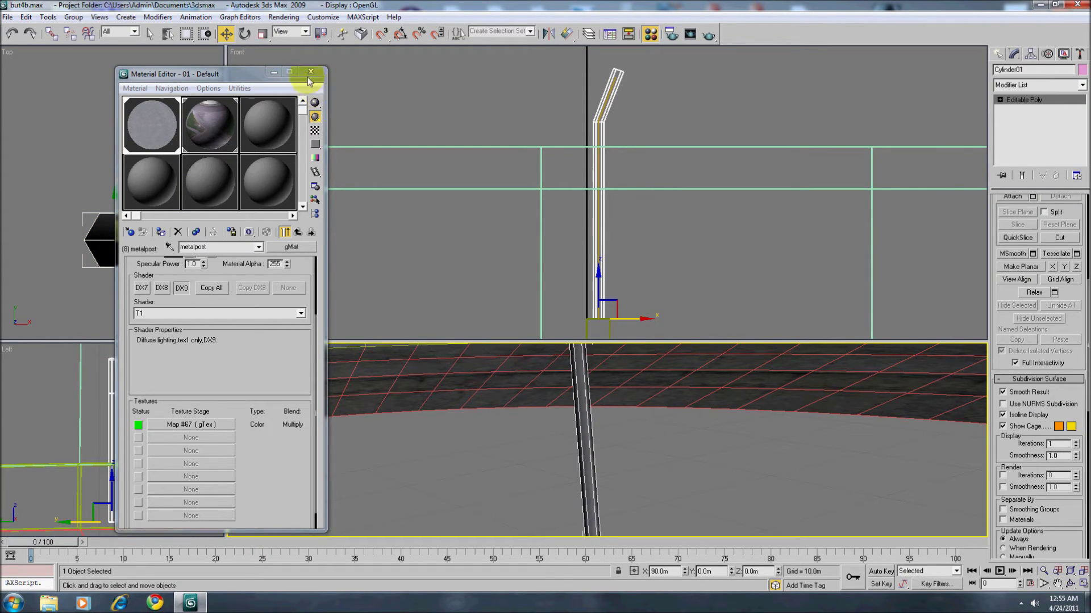
# - Delete the cap polygon at the post's bottom end
pyautogui.click(1000, 100)
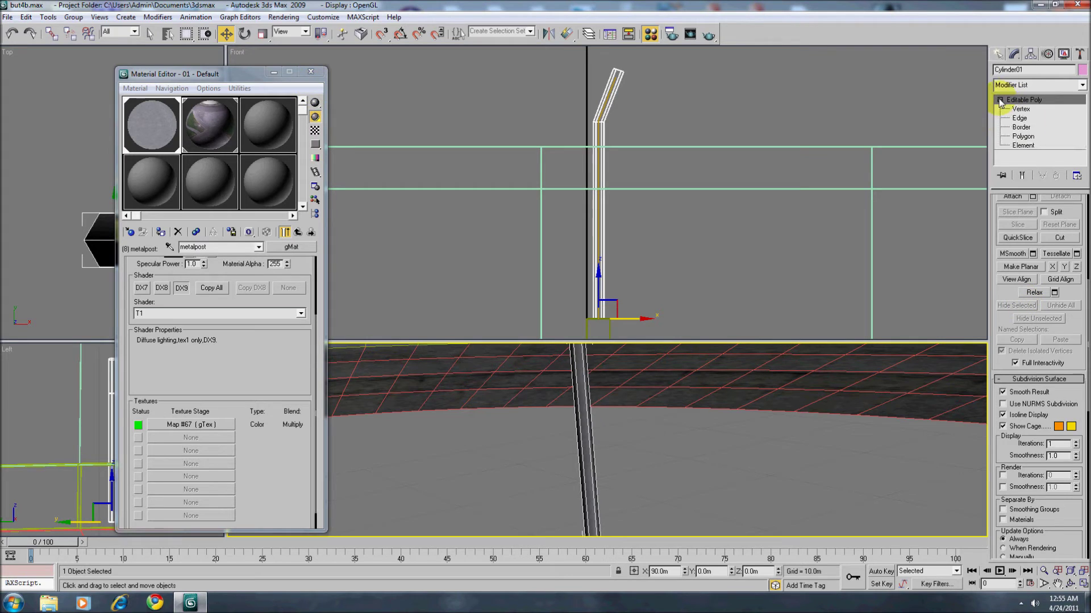
pyautogui.click(1022, 136)
pyautogui.click(1071, 583)
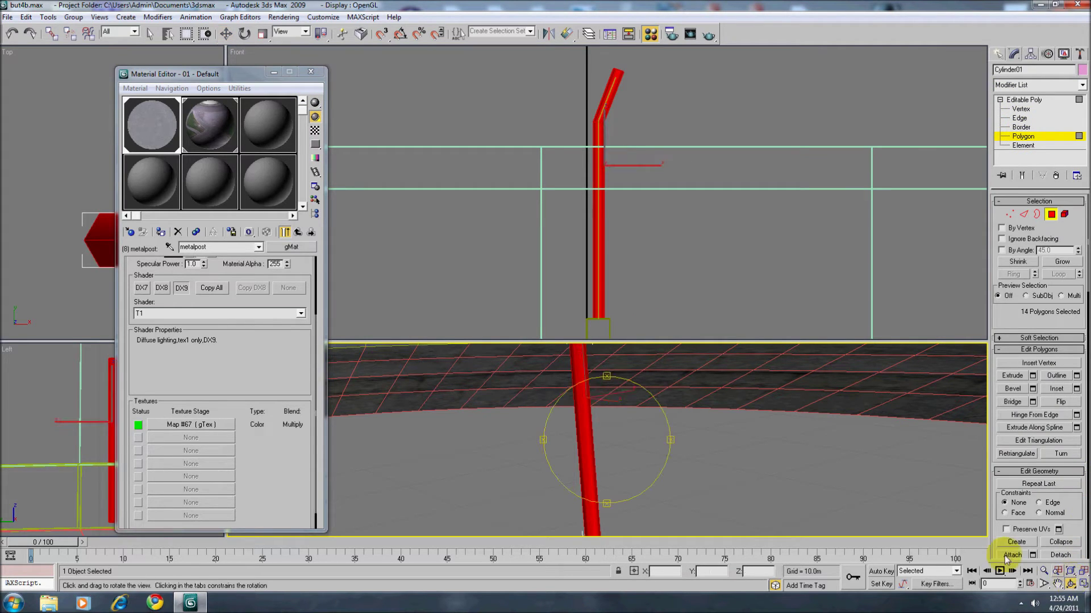
pyautogui.moveTo(623, 451); pyautogui.dragTo(611, 403)
pyautogui.moveTo(638, 459); pyautogui.dragTo(623, 314, button='middle')
pyautogui.press('w')
pyautogui.click(581, 452)
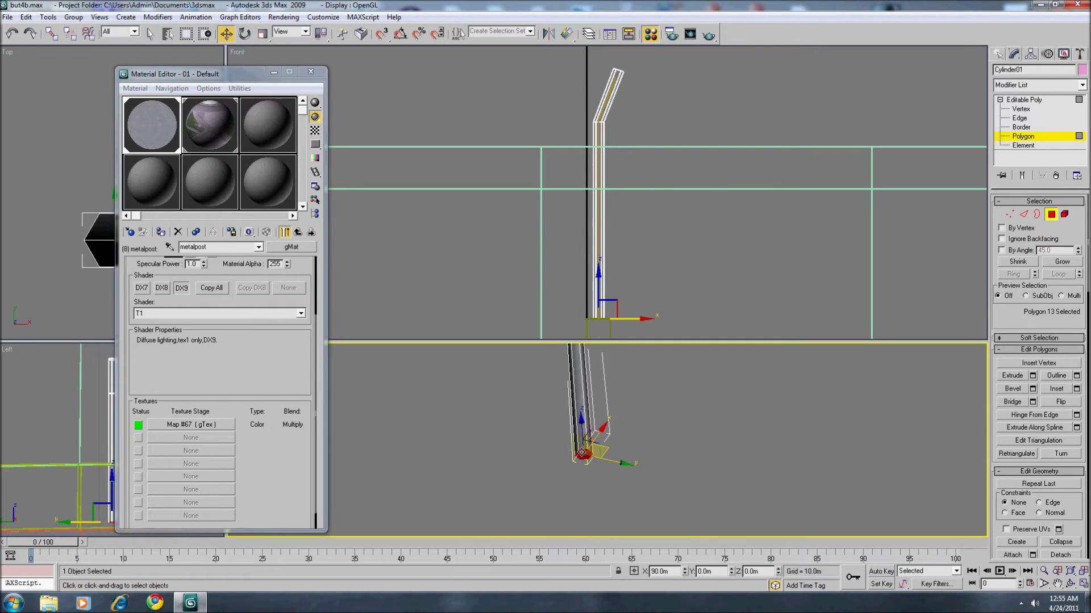
pyautogui.press('Delete')
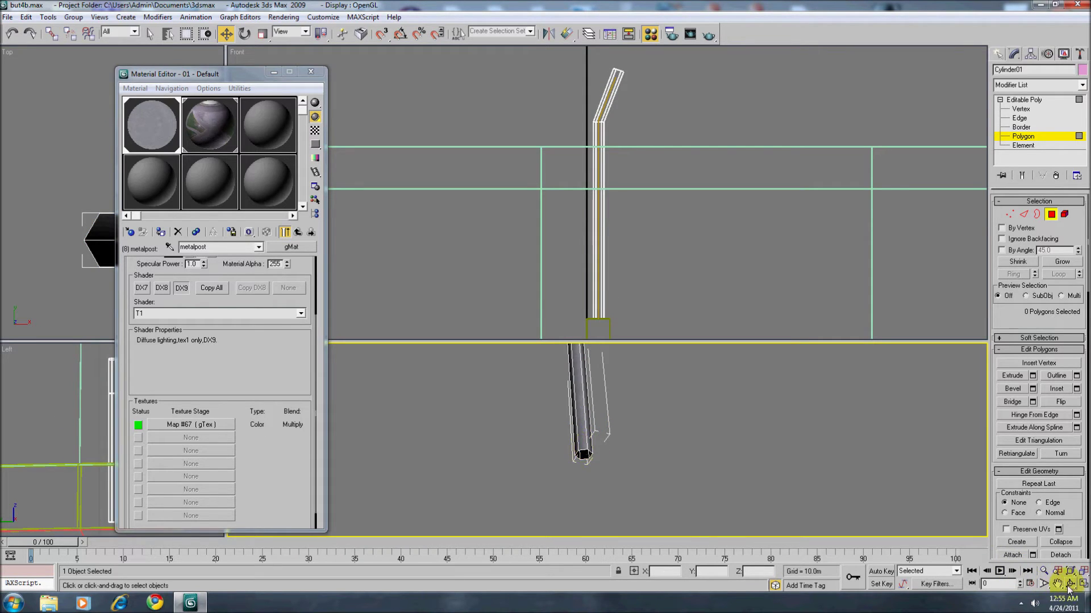
# - Detach the cap polygon at the post's upper end as a separate element within the same object
pyautogui.click(1069, 584)
pyautogui.moveTo(648, 439); pyautogui.dragTo(644, 502)
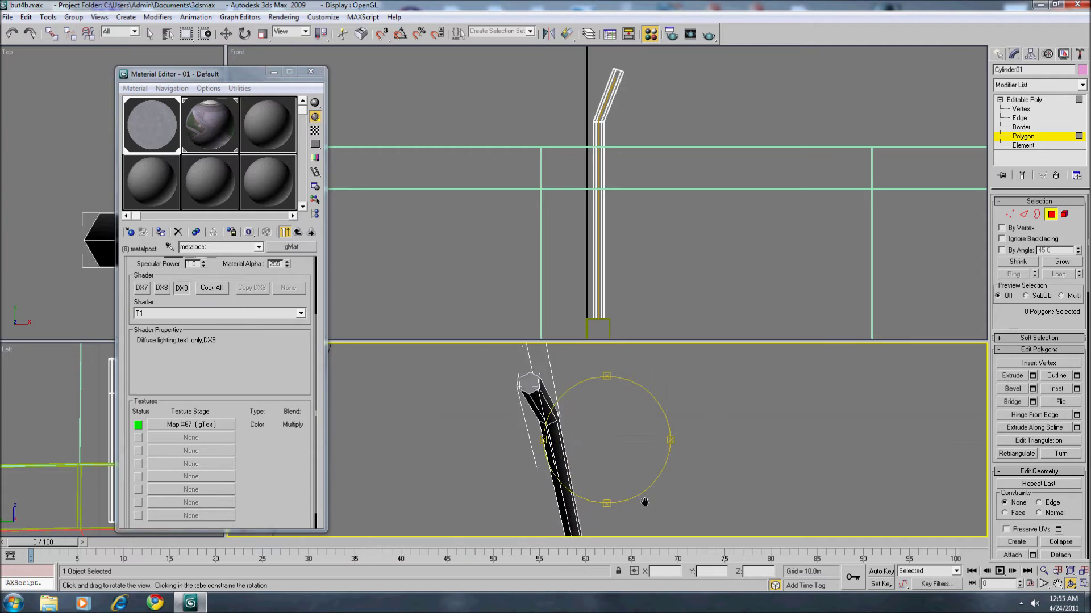
pyautogui.moveTo(645, 502); pyautogui.dragTo(650, 516, button='middle')
pyautogui.moveTo(609, 455); pyautogui.dragTo(673, 443)
pyautogui.press('w')
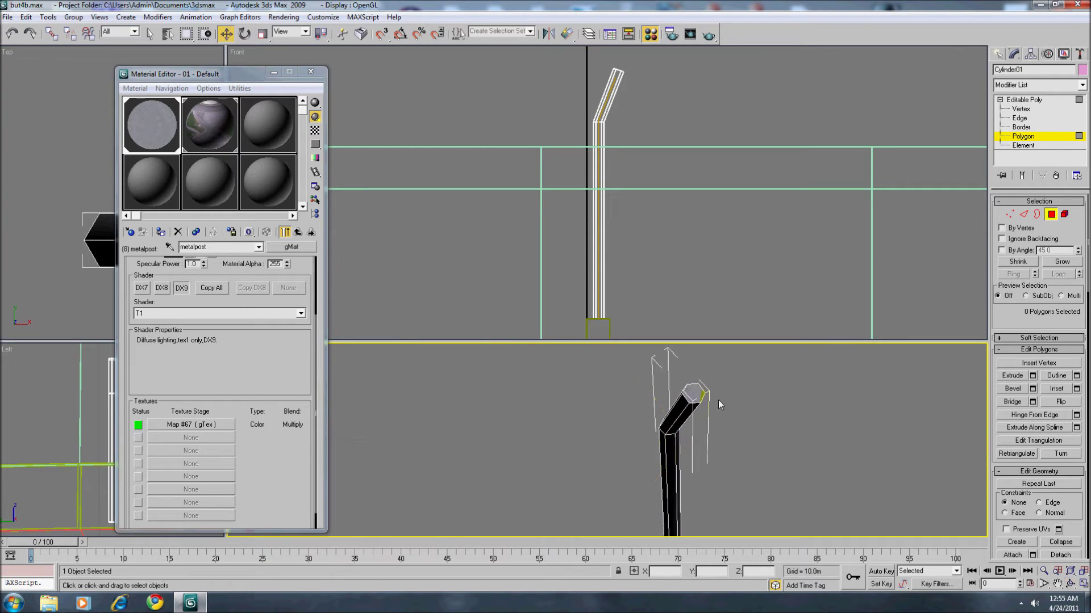
pyautogui.click(692, 391)
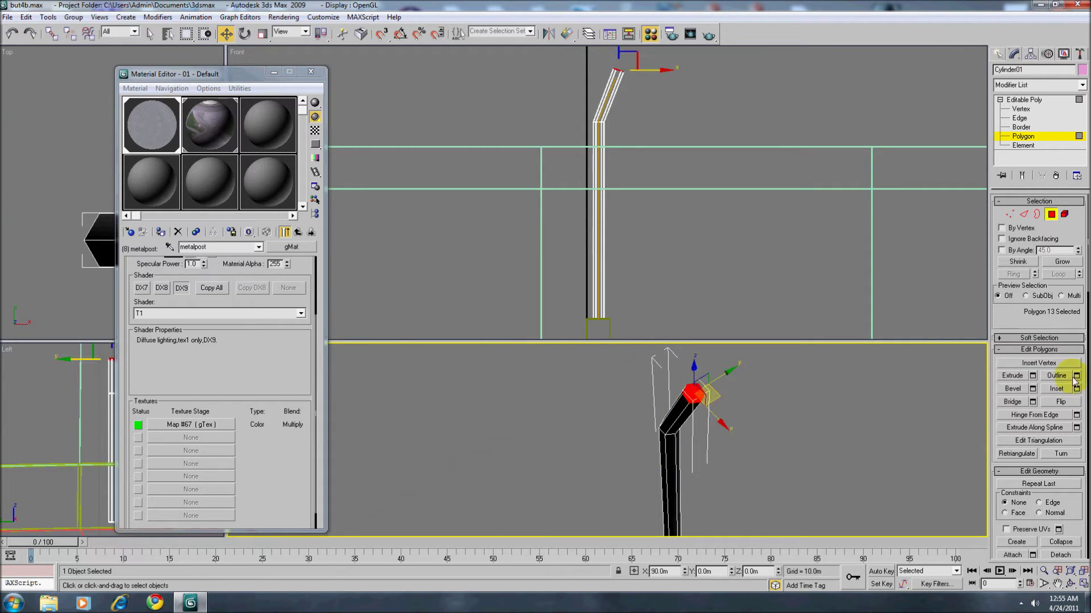
pyautogui.click(1075, 556)
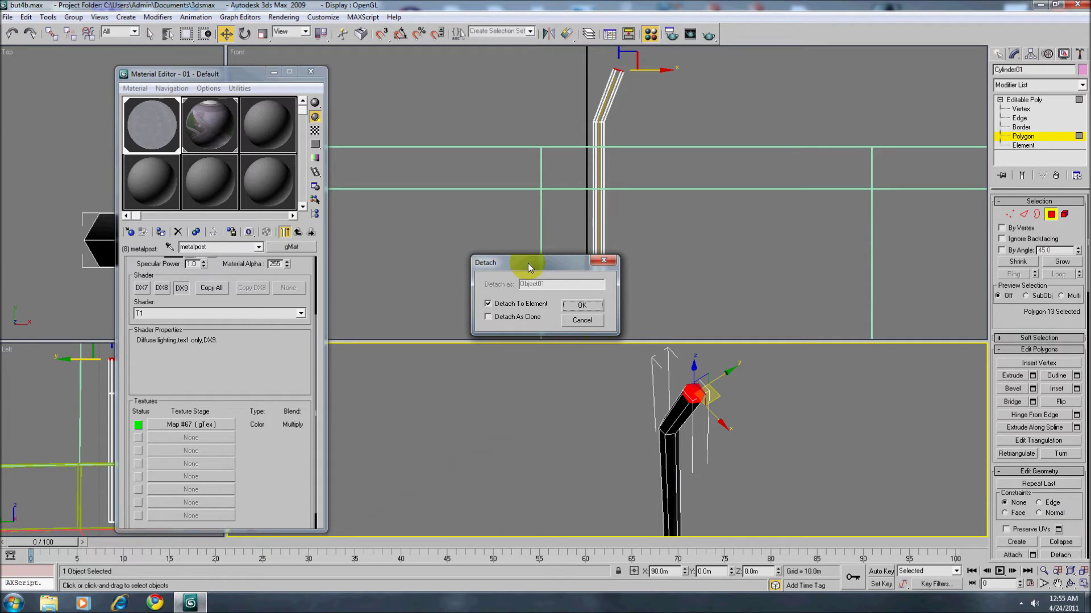
pyautogui.click(583, 307)
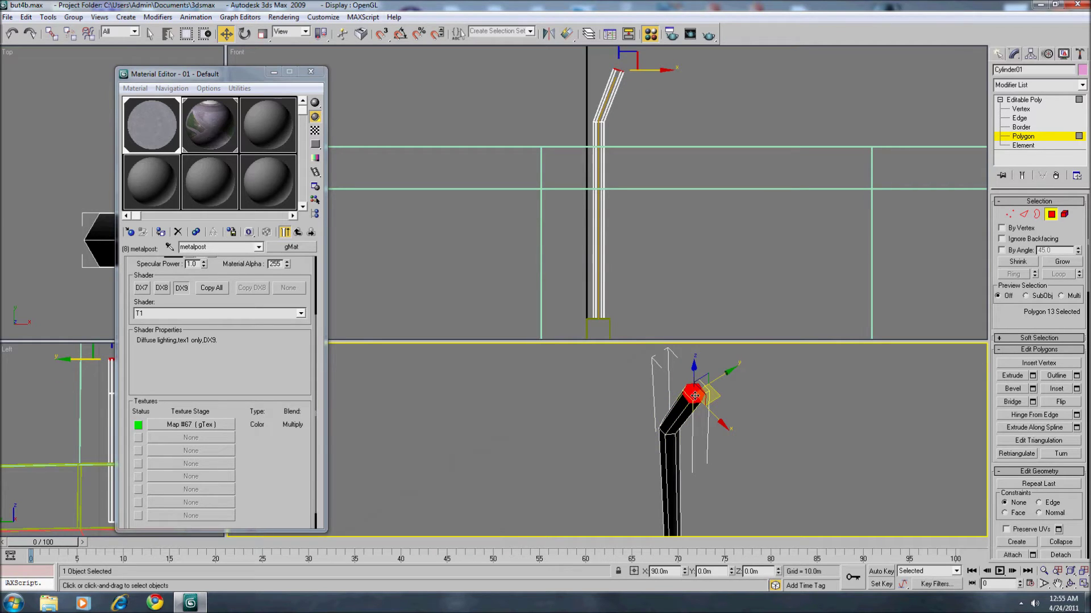
pyautogui.click(770, 404)
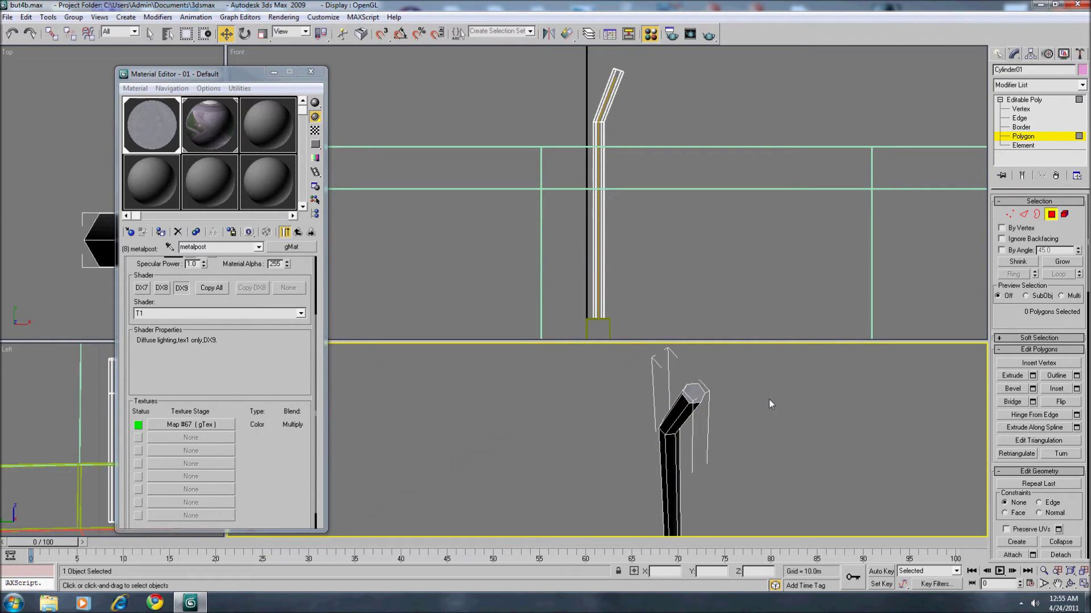
# - Try to place the post's pivot at a Z height of 10 m, and undo the move
pyautogui.click(1030, 53)
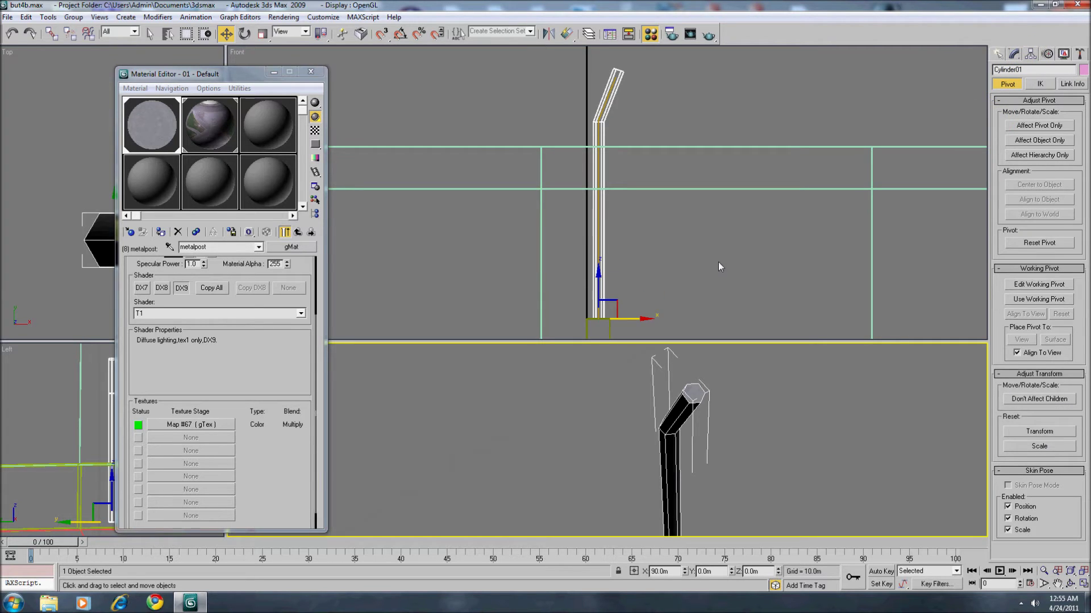
pyautogui.scroll(-3, 718, 262)
pyautogui.click(1018, 126)
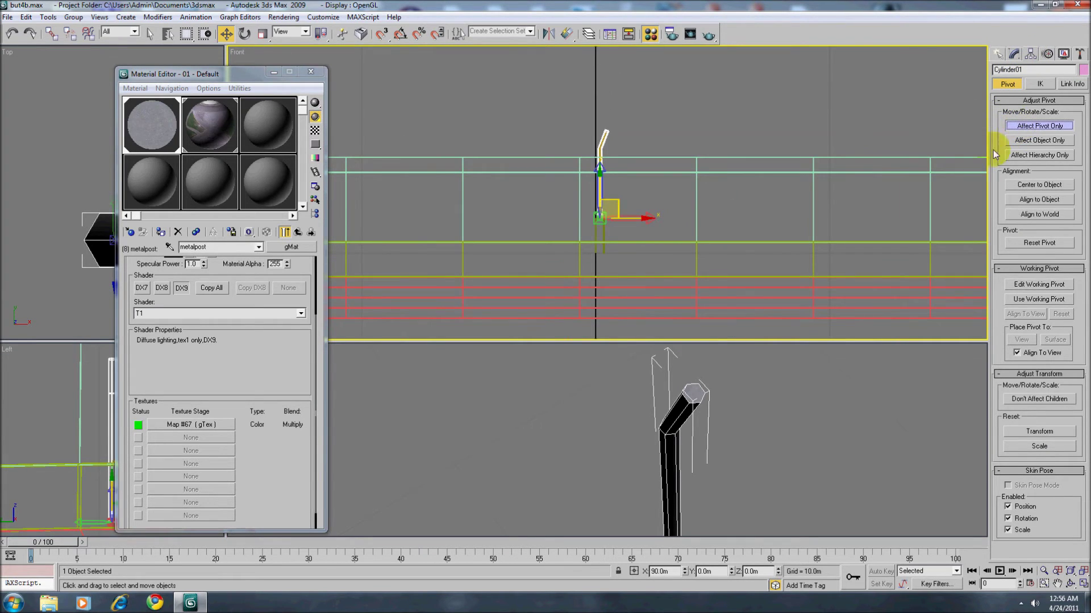
pyautogui.rightClick(606, 140)
pyautogui.moveTo(649, 234)
pyautogui.click(717, 252)
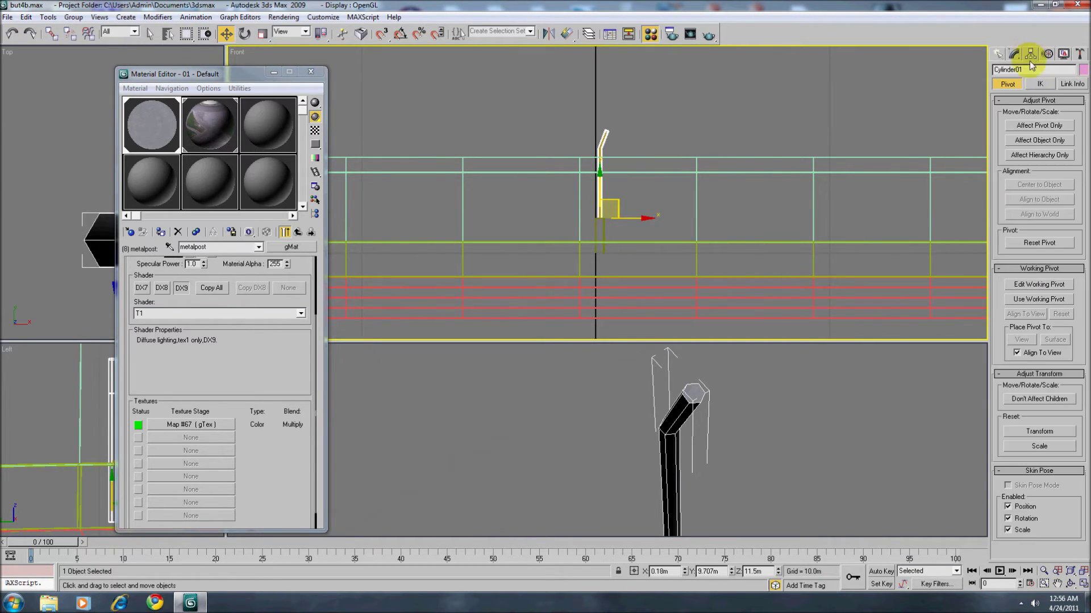
pyautogui.doubleClick(755, 572)
pyautogui.write('10')
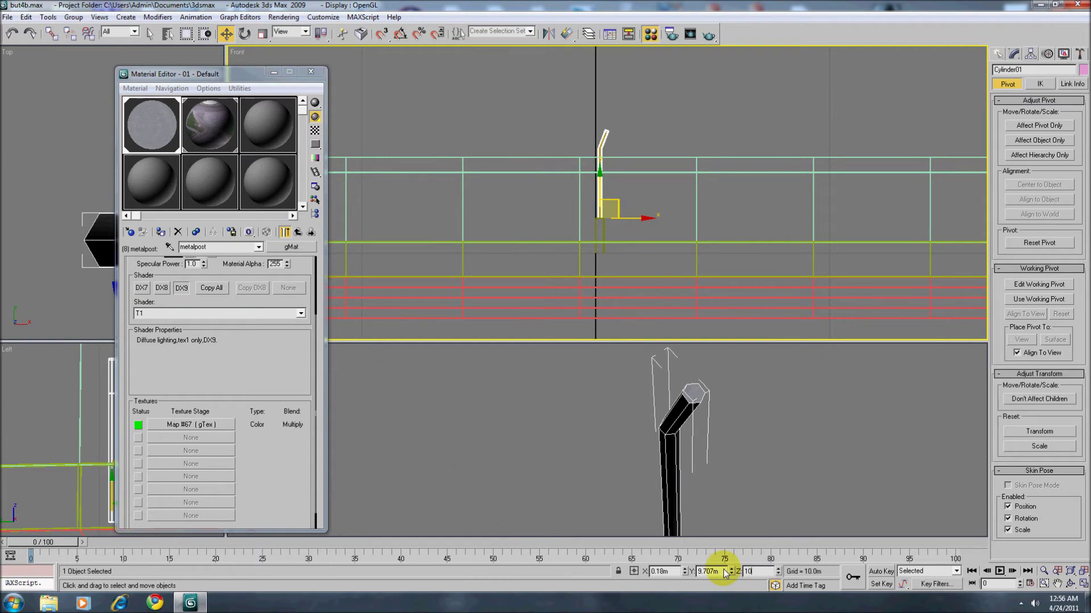
pyautogui.press('Return')
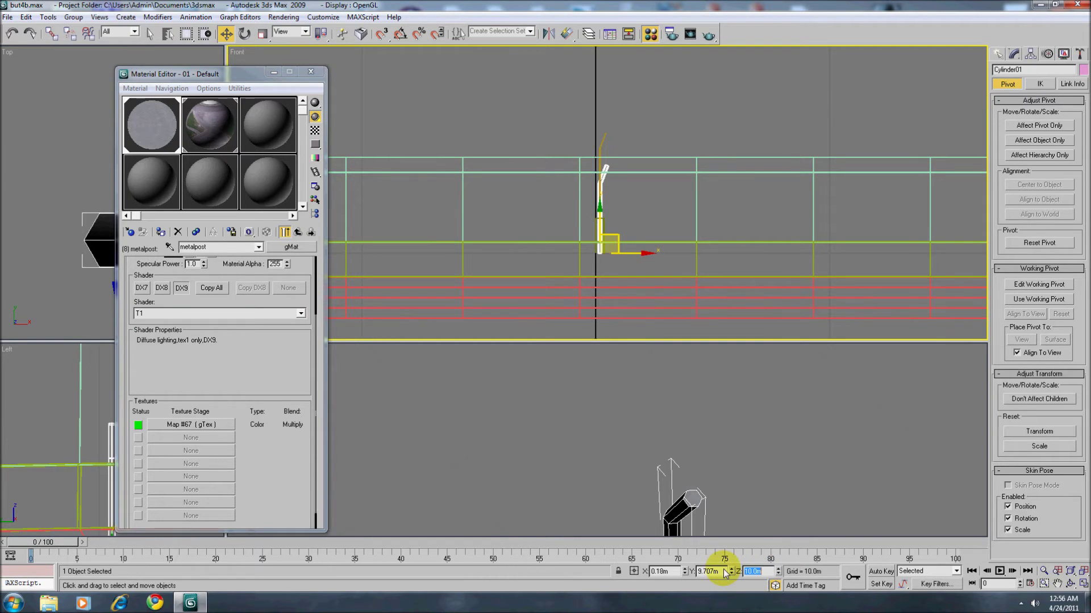
pyautogui.click(12, 35)
# - Move only the post's pivot to a Z height of 10 m and close the Material Editor
pyautogui.click(1031, 126)
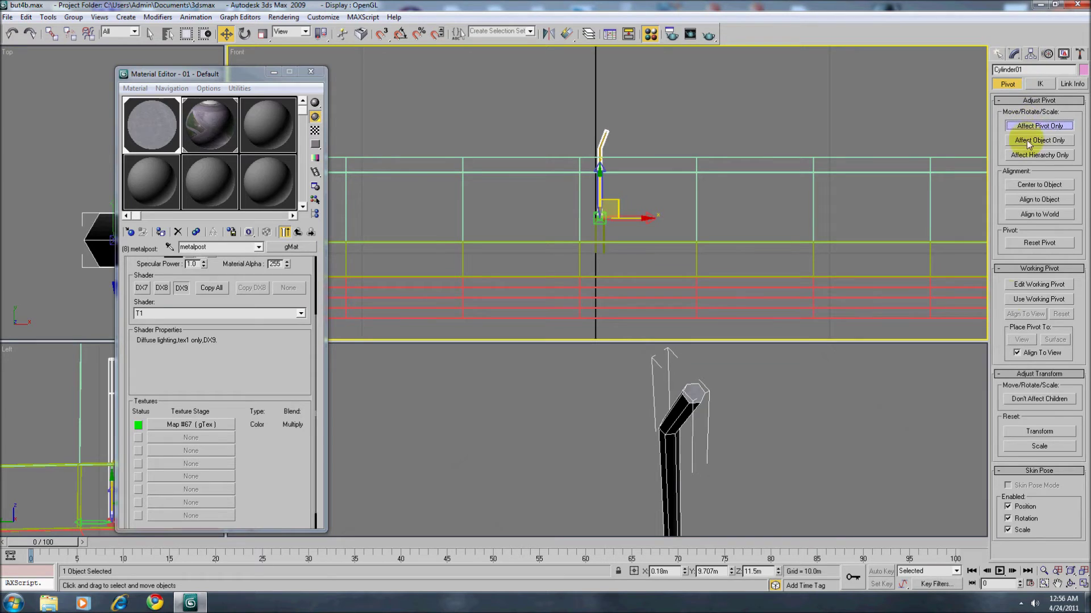
pyautogui.doubleClick(755, 571)
pyautogui.write('10')
pyautogui.press('Return')
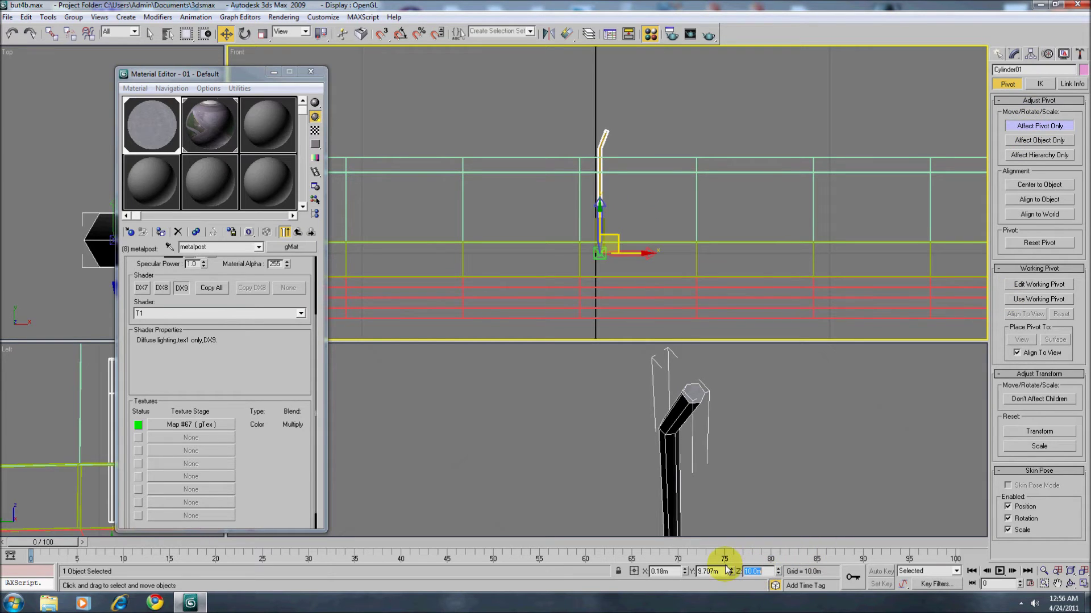
pyautogui.click(1014, 53)
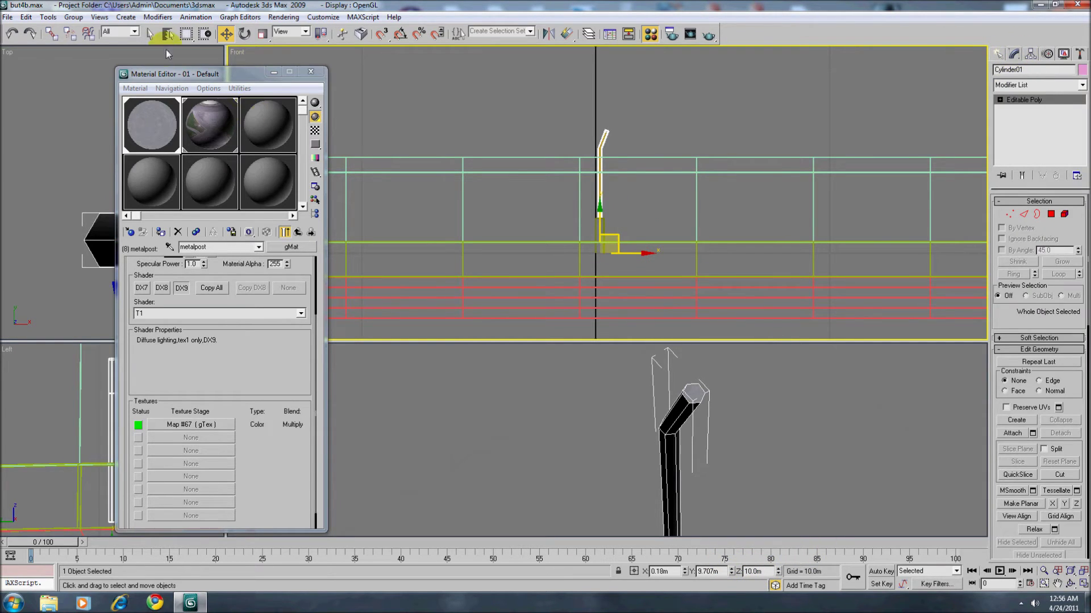
pyautogui.click(308, 72)
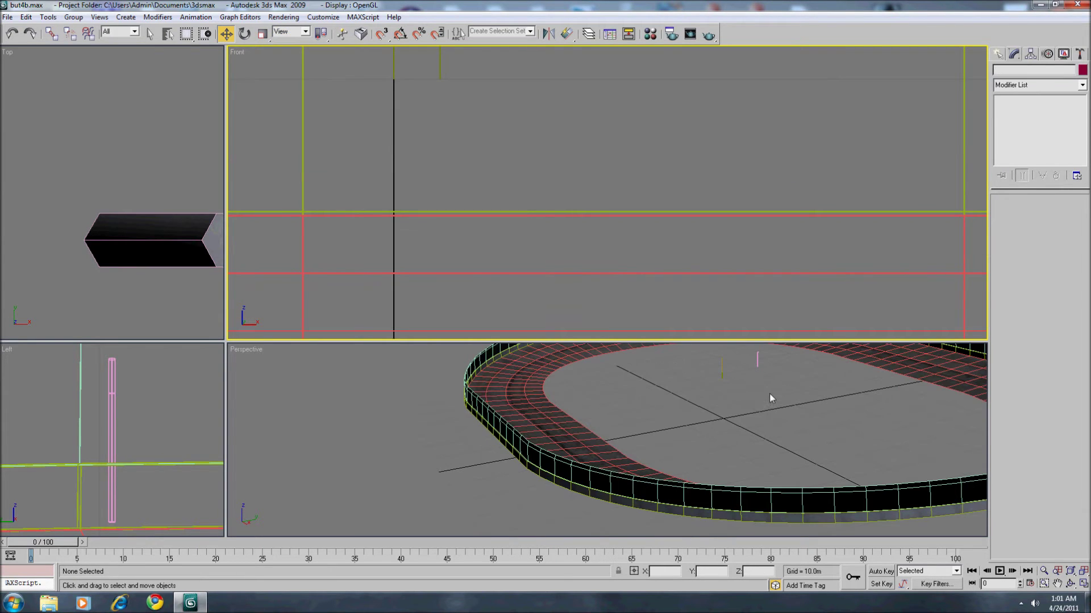
# - Start the Spacing Tool for fencepost1 and pick the fencepostline spline along the wall as its path
pyautogui.click(758, 369)
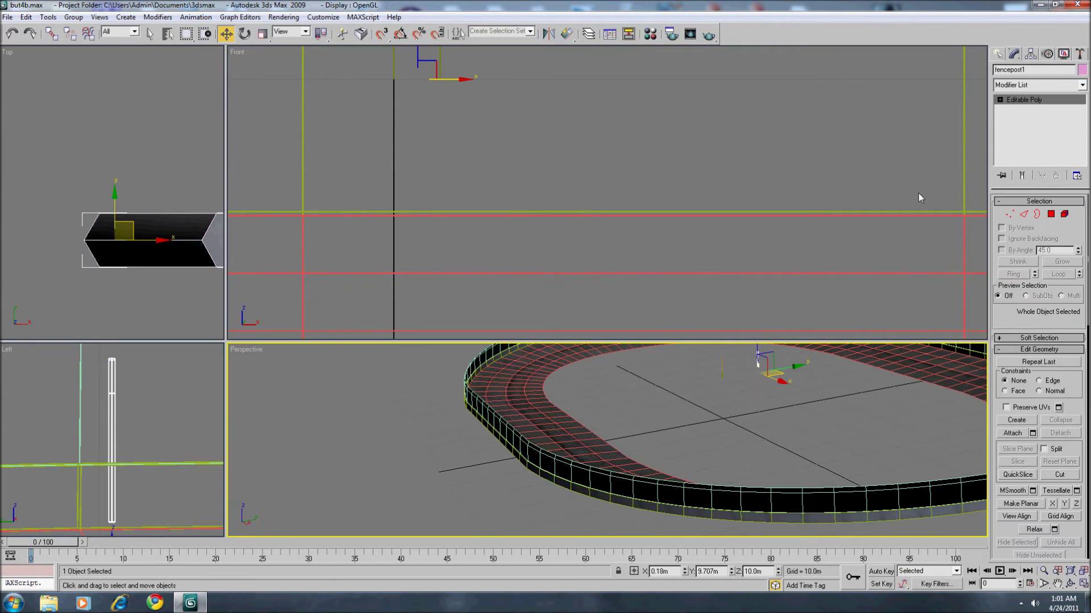
pyautogui.click(48, 17)
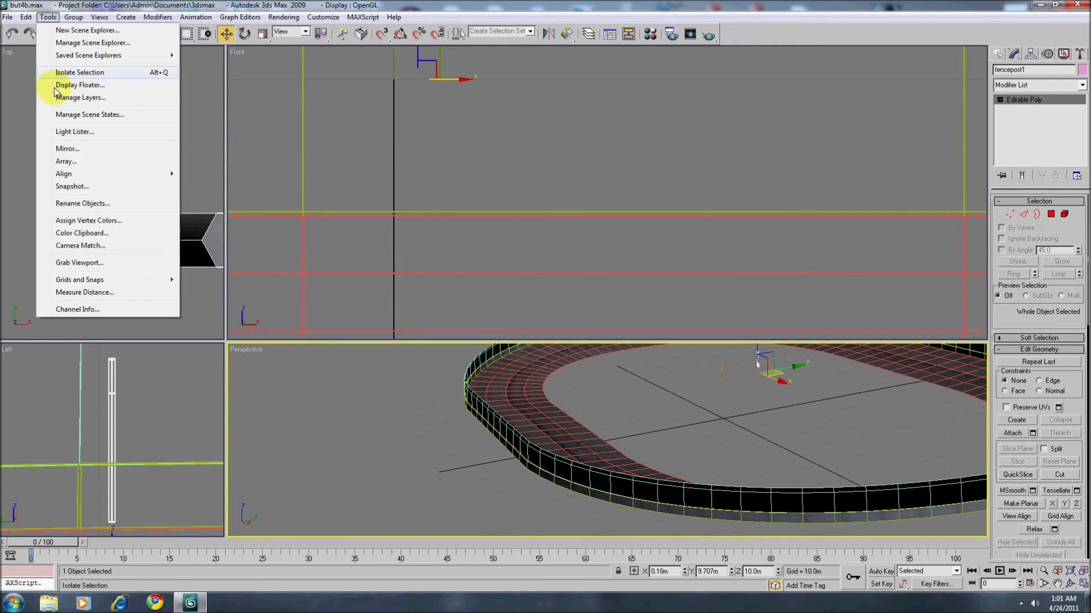
pyautogui.moveTo(68, 178)
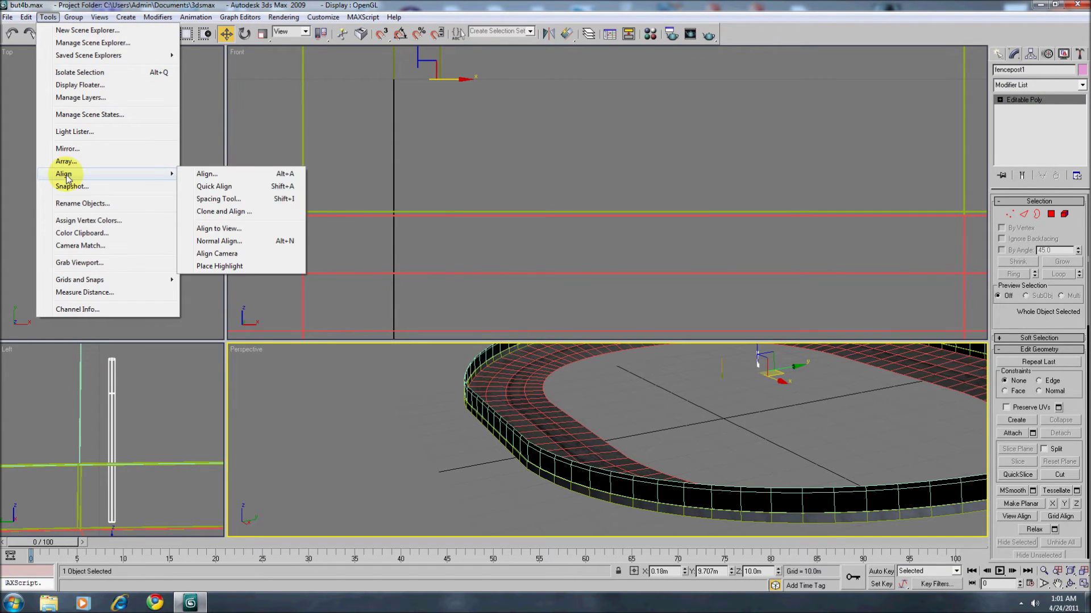
pyautogui.click(231, 202)
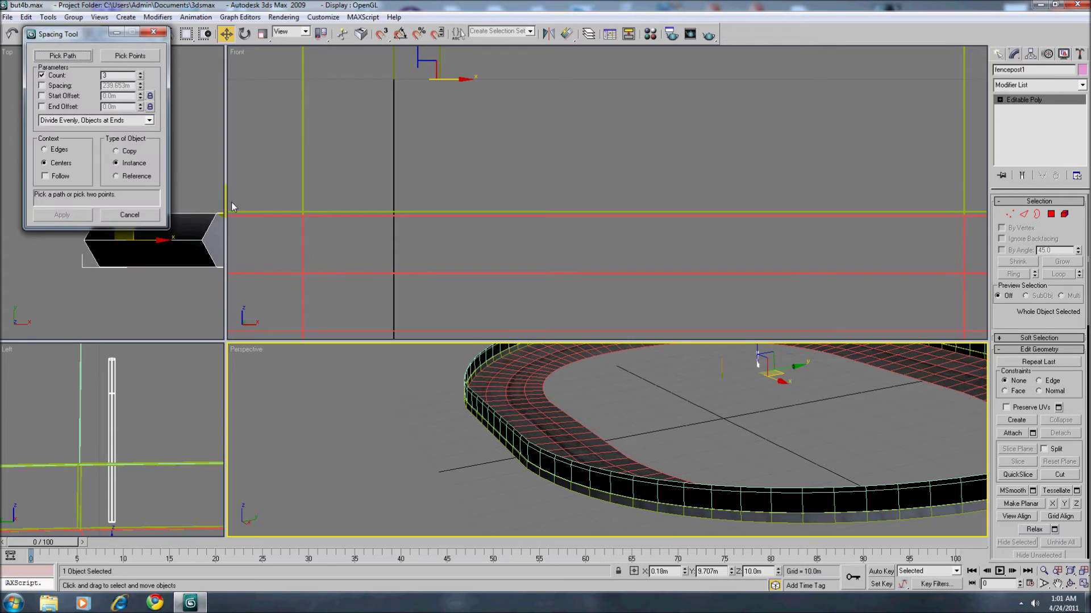
pyautogui.click(48, 55)
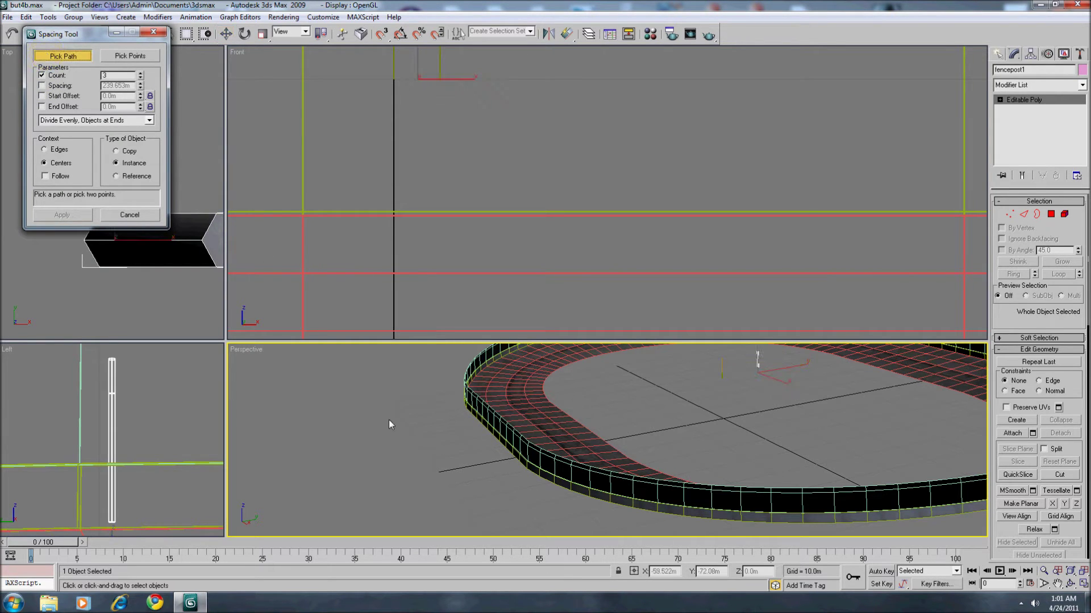
pyautogui.moveTo(469, 466); pyautogui.dragTo(477, 456, button='middle')
pyautogui.scroll(2, 476, 451)
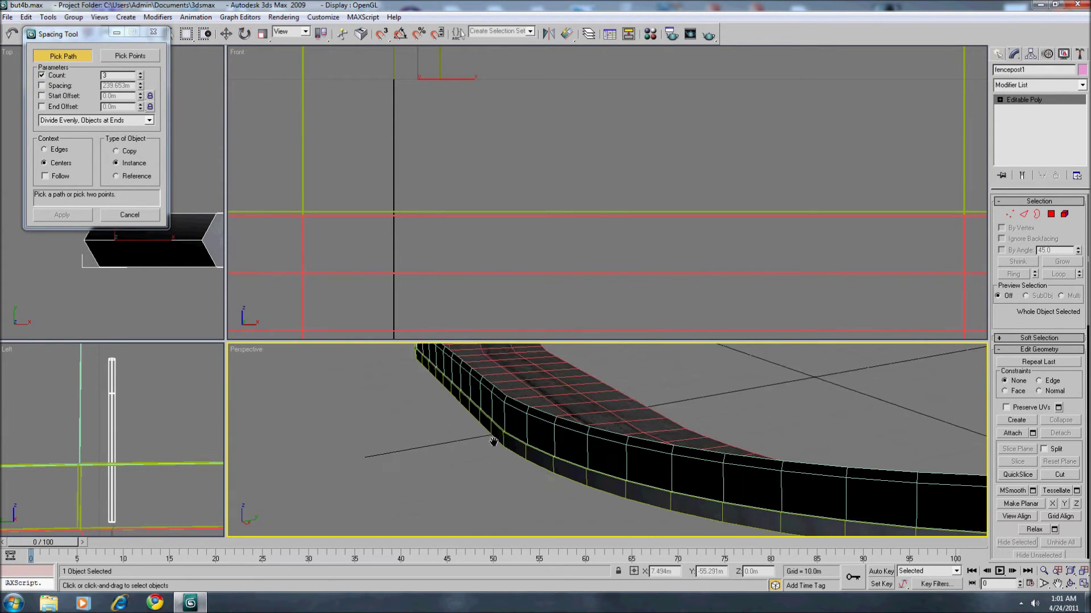
pyautogui.scroll(2, 503, 442)
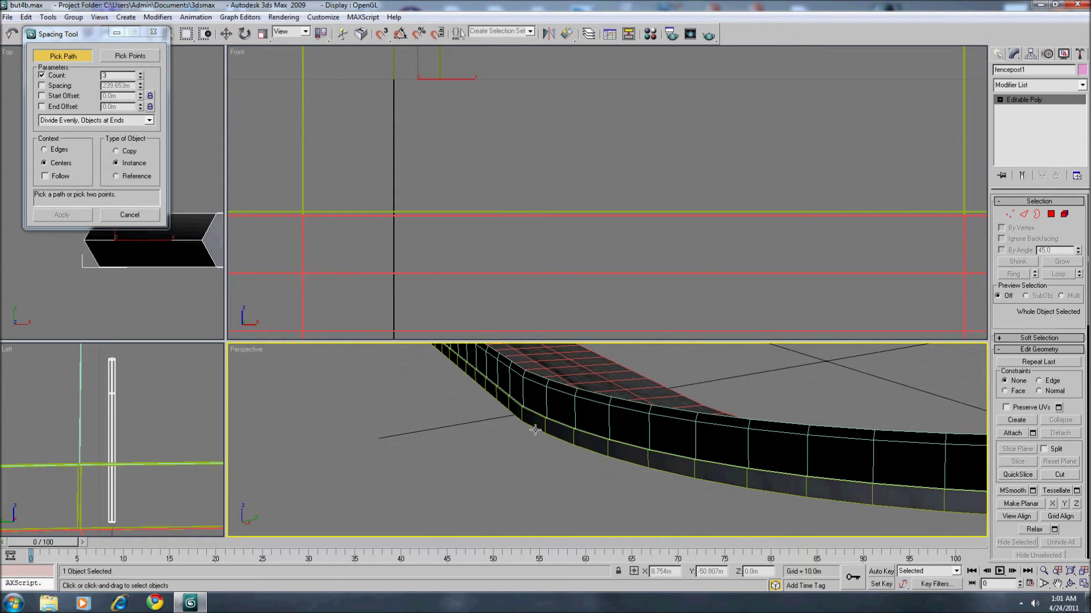
pyautogui.click(535, 430)
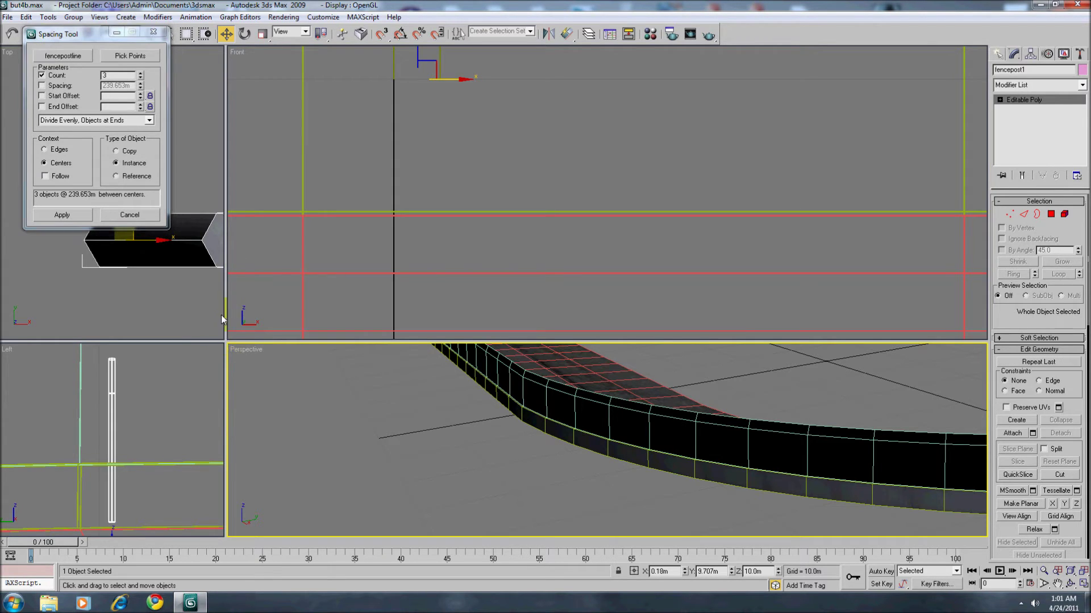
# - Set the Spacing Tool to distribute 41 post instances along the path, with Follow enabled so they align to its direction
pyautogui.moveTo(226, 342); pyautogui.dragTo(214, 210)
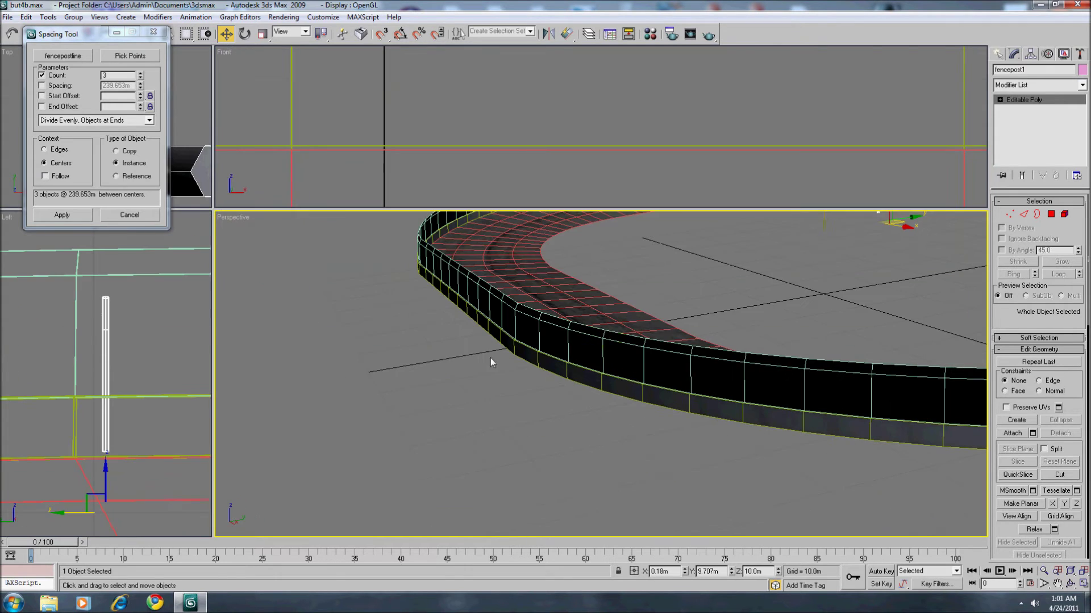
pyautogui.scroll(-4, 500, 358)
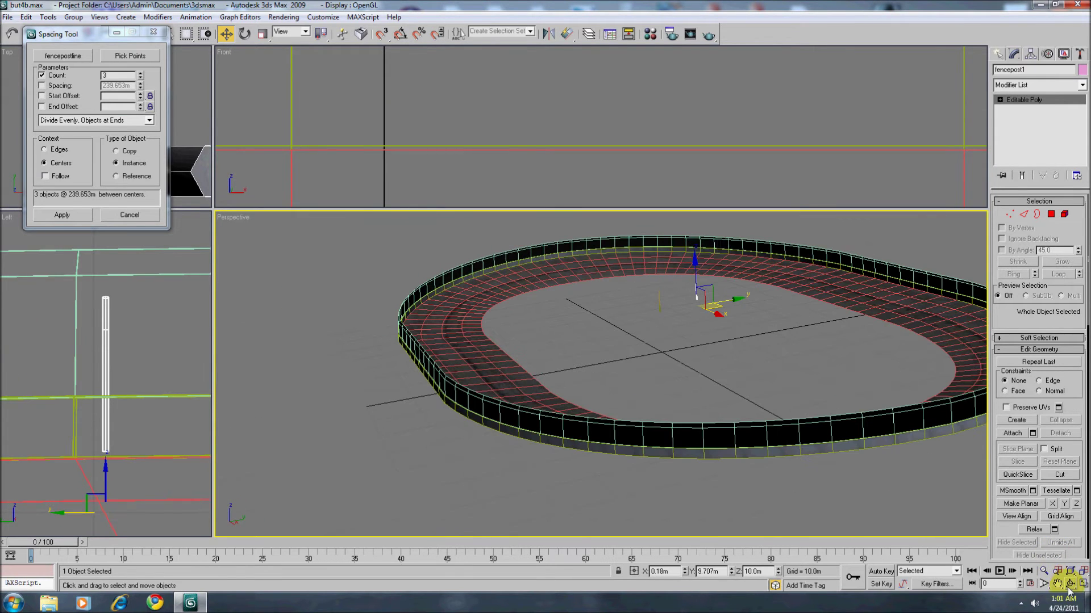
pyautogui.click(1070, 583)
pyautogui.moveTo(684, 419); pyautogui.dragTo(636, 415)
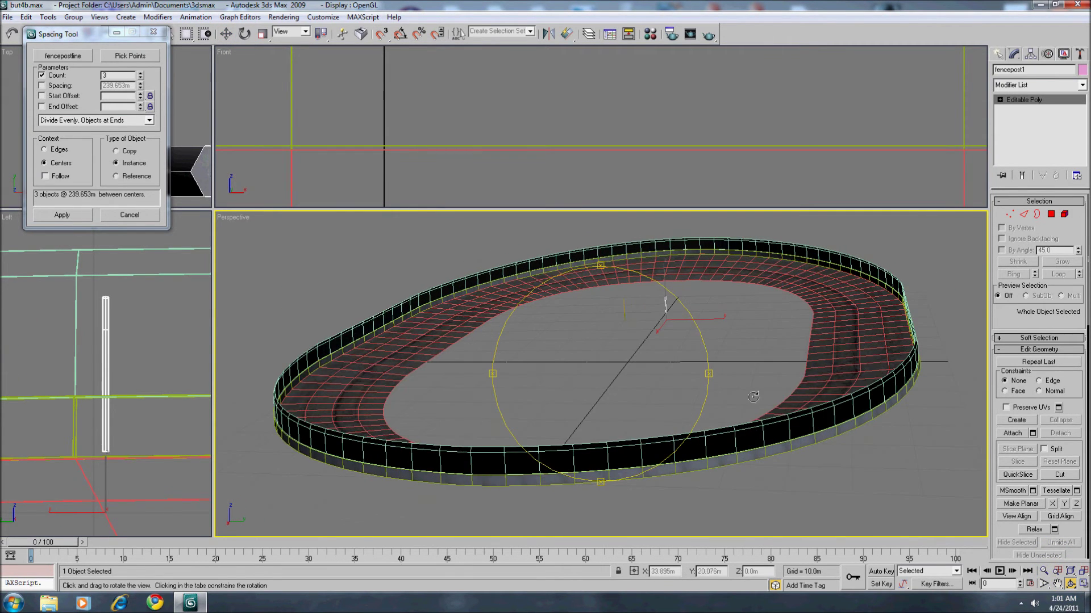
pyautogui.moveTo(852, 370); pyautogui.dragTo(626, 404, button='middle')
pyautogui.scroll(5, 626, 404)
pyautogui.moveTo(742, 380); pyautogui.dragTo(685, 383, button='middle')
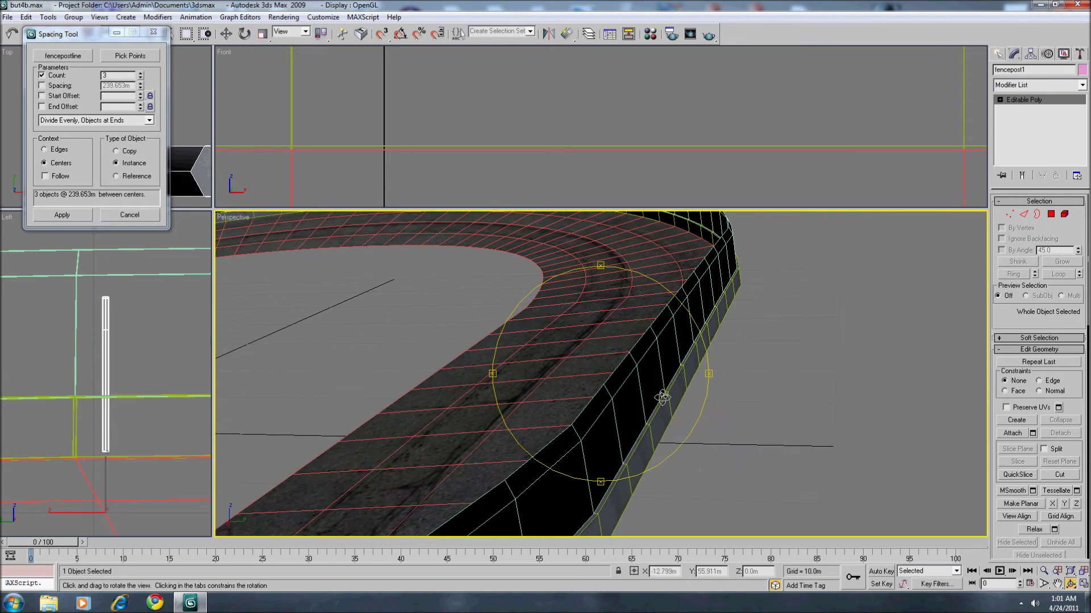
pyautogui.moveTo(662, 398); pyautogui.dragTo(643, 395)
pyautogui.moveTo(743, 375); pyautogui.dragTo(687, 383, button='middle')
pyautogui.rightClick(687, 383)
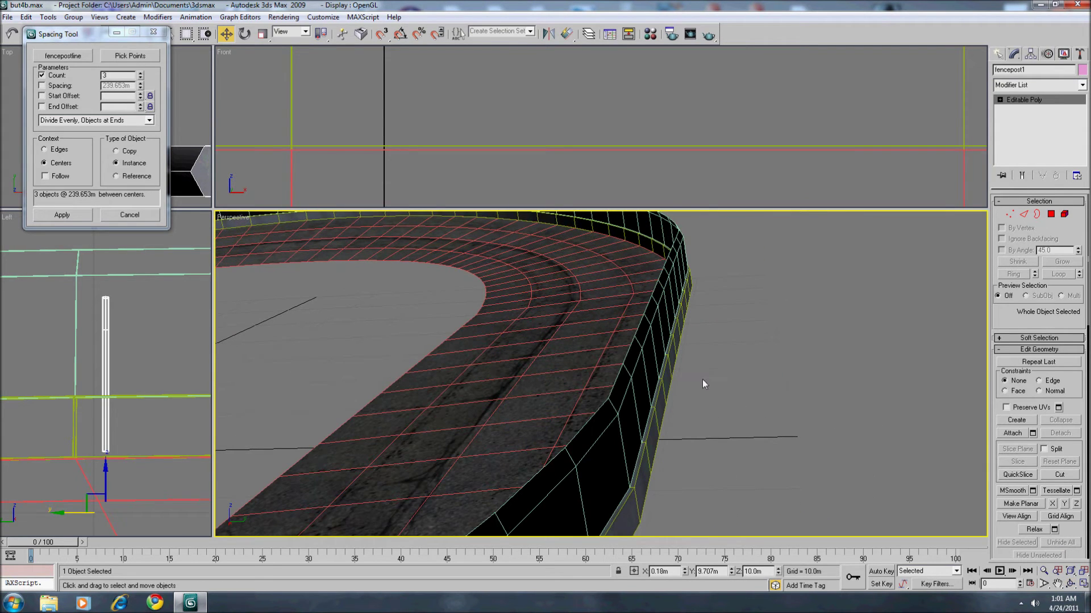
pyautogui.moveTo(116, 76); pyautogui.dragTo(79, 76)
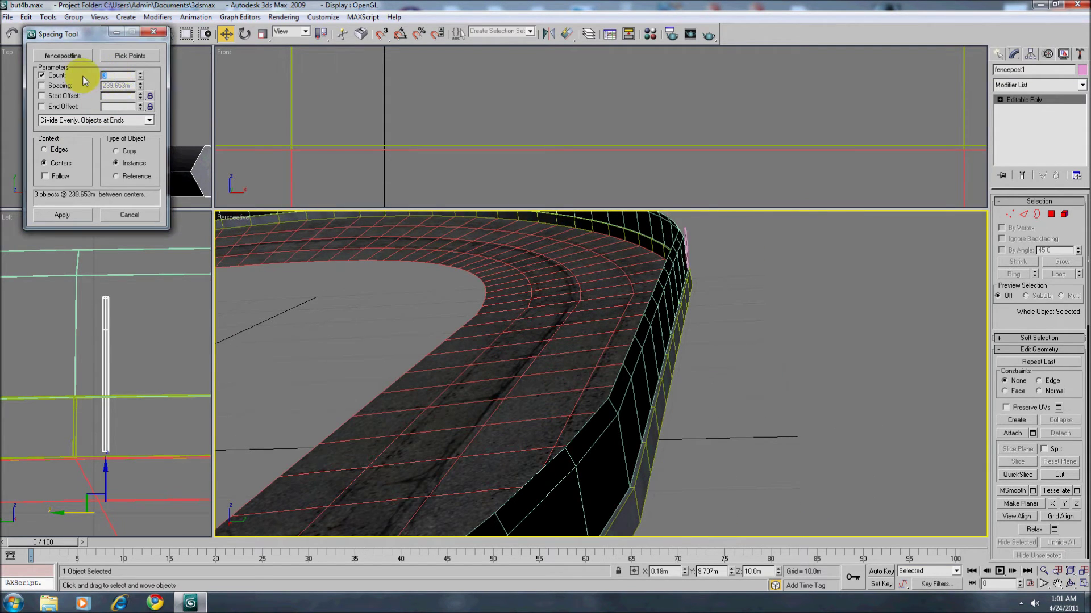
pyautogui.click(140, 74)
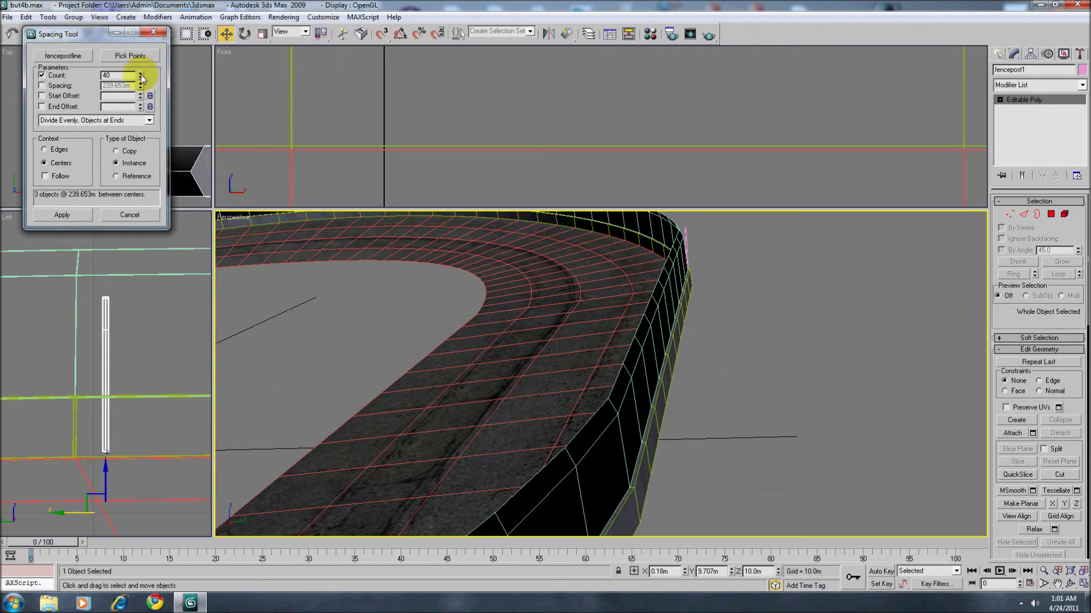
pyautogui.click(45, 176)
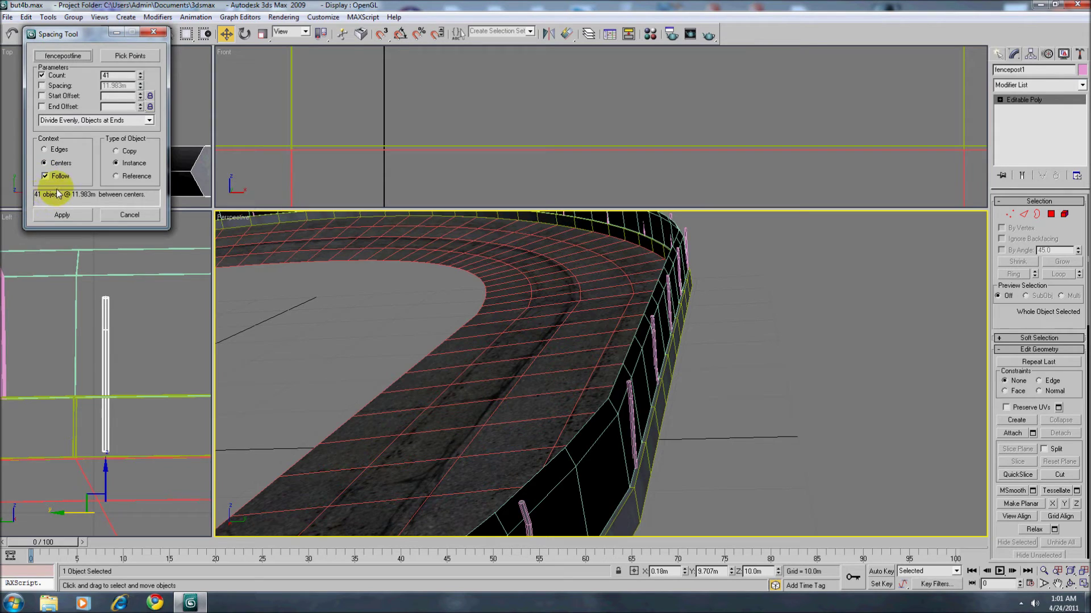
pyautogui.click(149, 120)
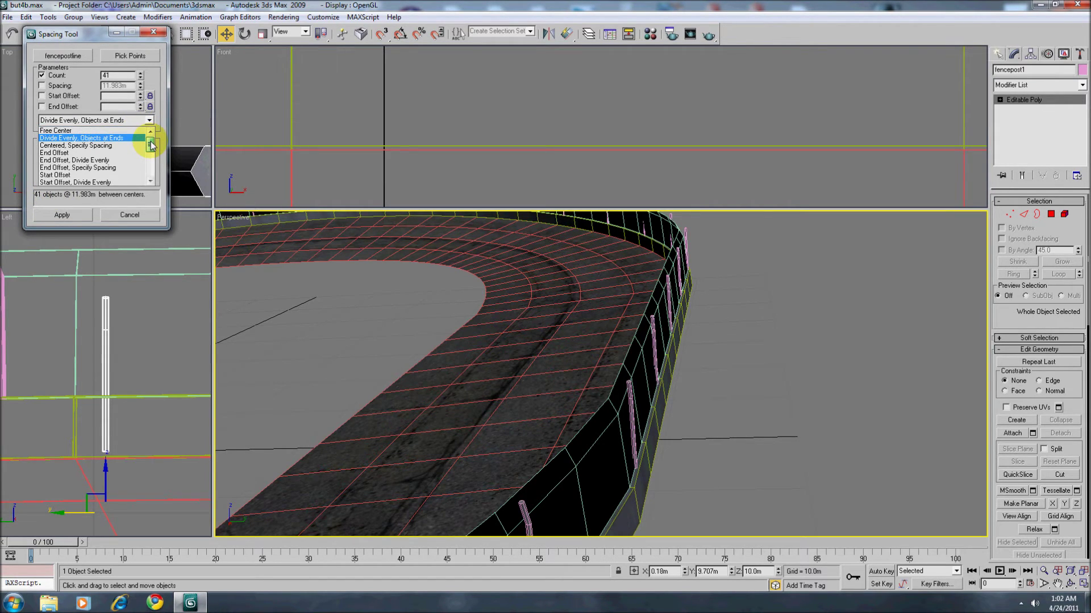
pyautogui.click(161, 142)
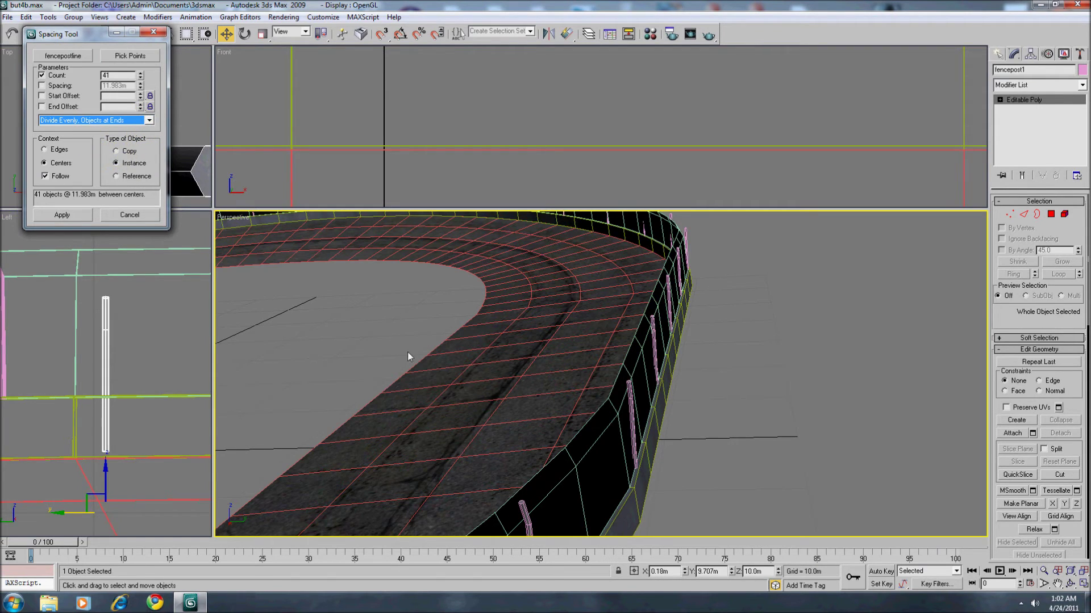
# - Enable angle snapping and rotate the original fencepost1 by 90 degrees about its Z axis
pyautogui.moveTo(411, 310); pyautogui.dragTo(649, 329, button='middle')
pyautogui.click(612, 301)
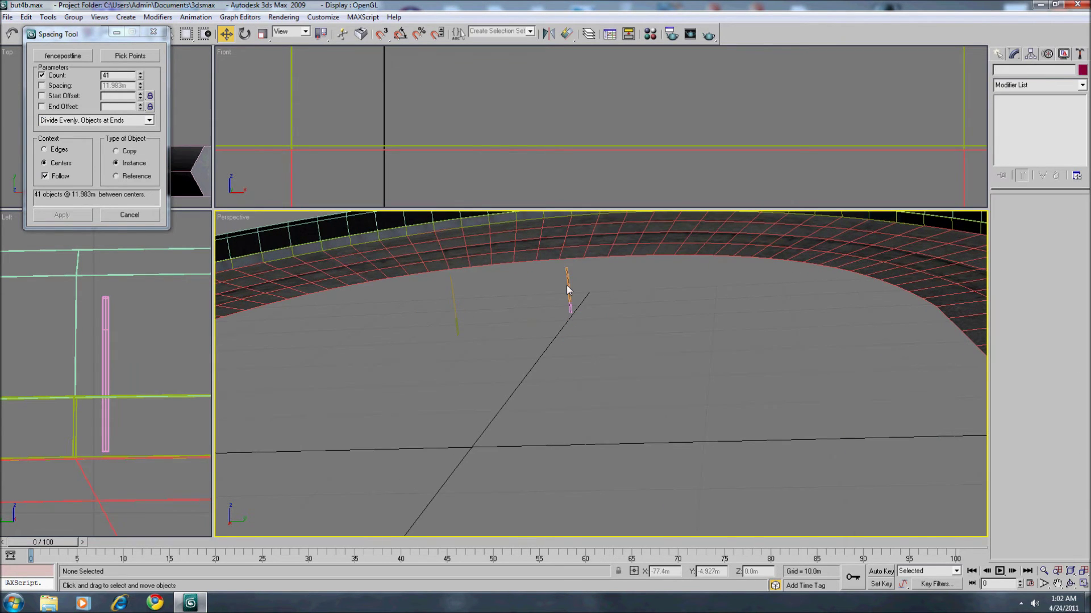
pyautogui.click(569, 286)
pyautogui.moveTo(569, 286); pyautogui.dragTo(568, 286)
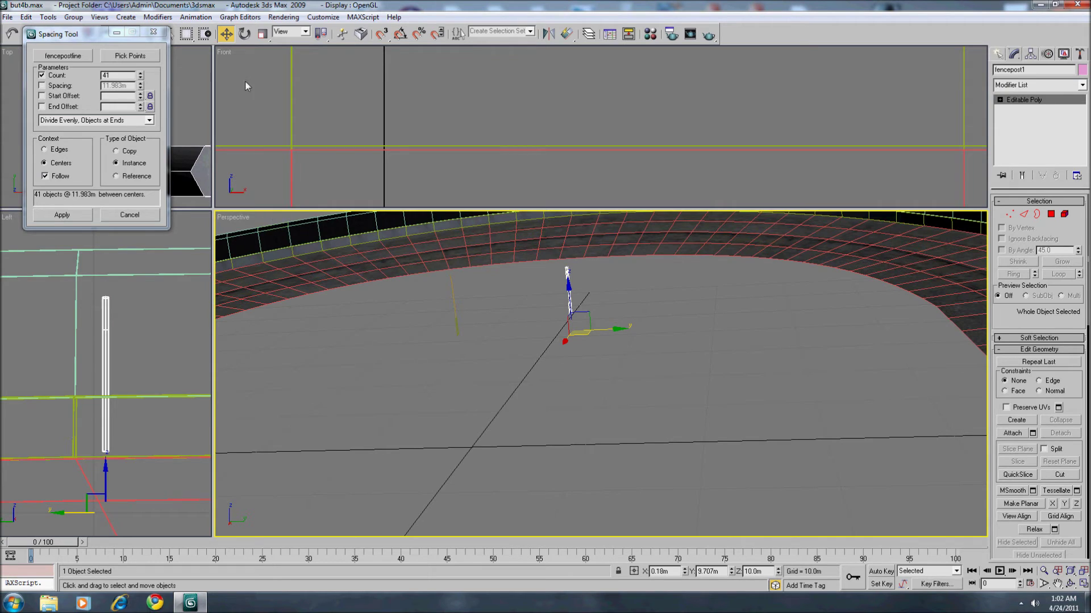
pyautogui.click(240, 37)
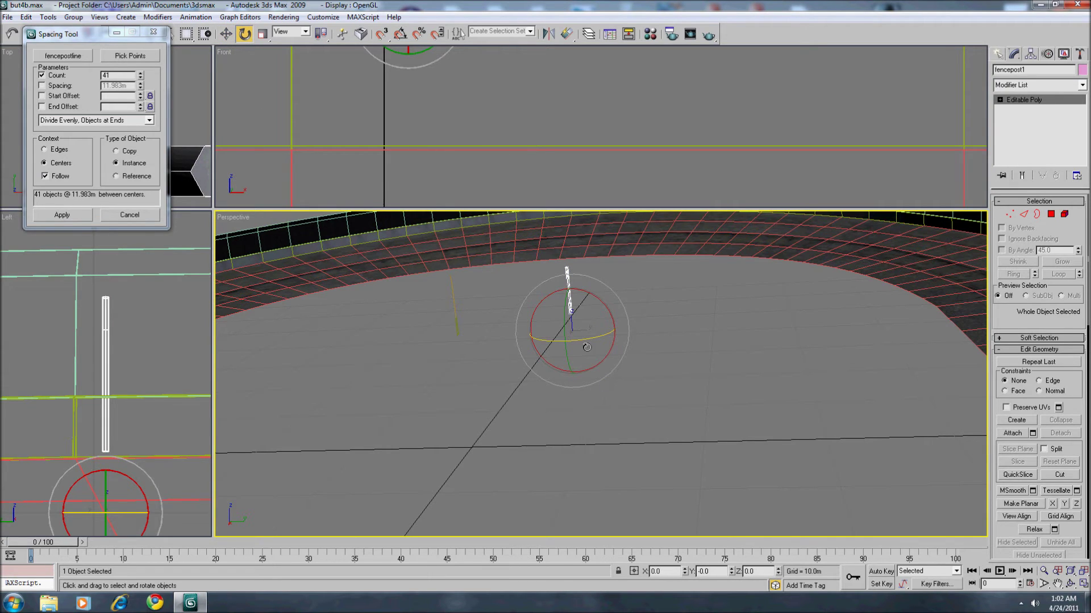
pyautogui.moveTo(586, 341); pyautogui.dragTo(590, 332)
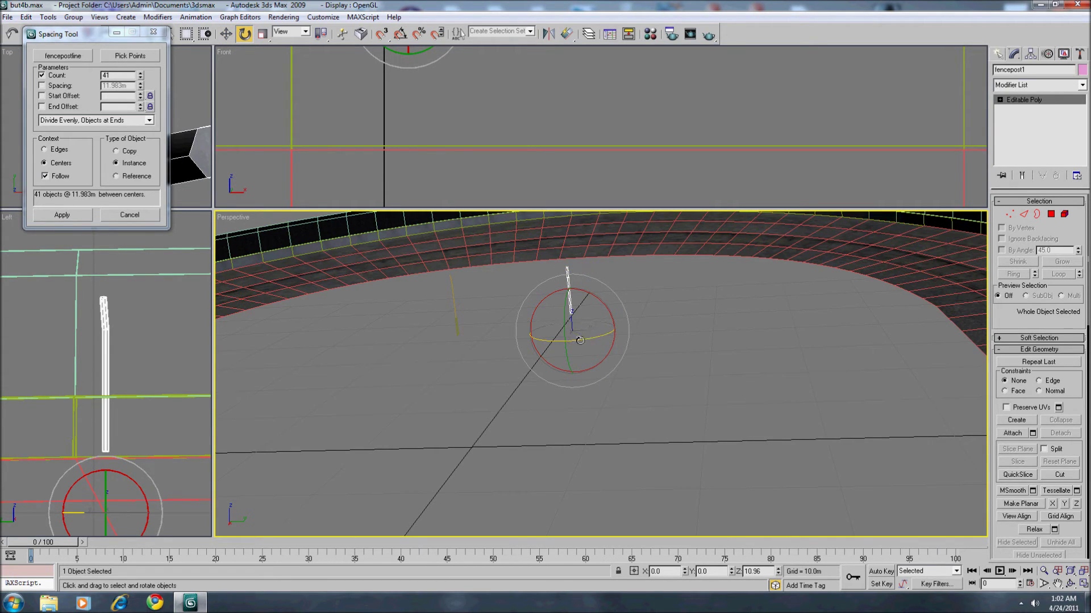
pyautogui.click(11, 35)
pyautogui.click(400, 34)
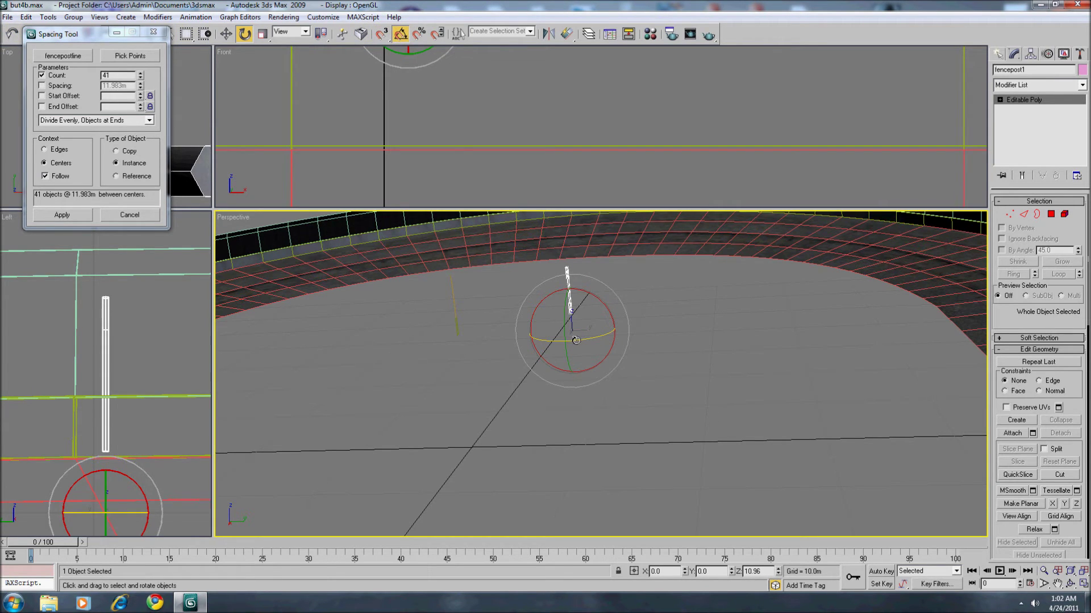
pyautogui.moveTo(574, 340); pyautogui.dragTo(623, 339)
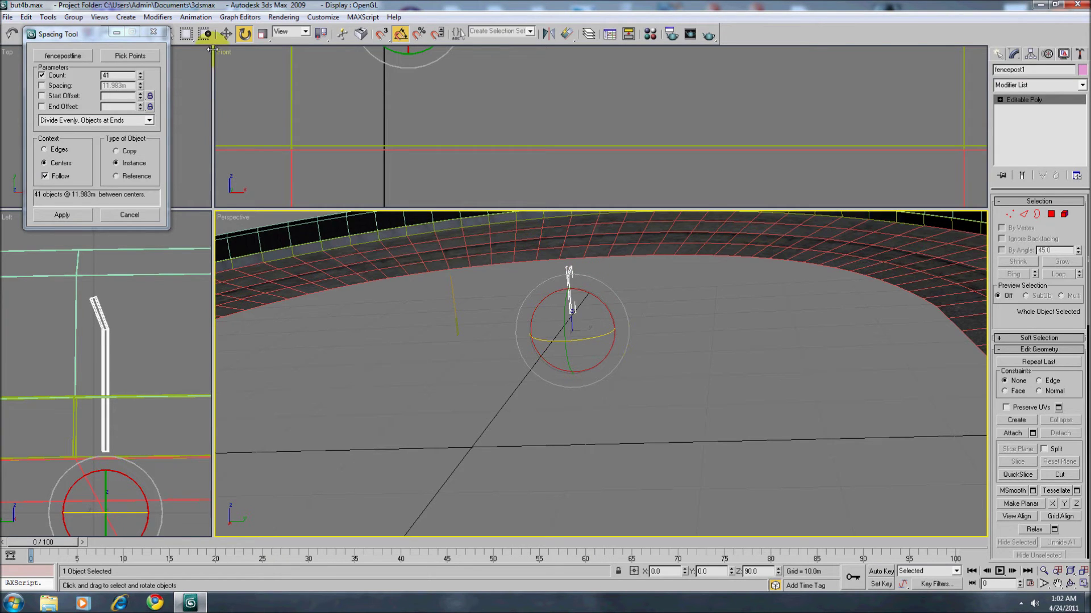
# - Lower the Spacing Tool count to 40 and preview how the rotated posts line up along the wall
pyautogui.click(228, 33)
pyautogui.keyDown('alt'); pyautogui.moveTo(737, 348); pyautogui.dragTo(441, 335, button='middle'); pyautogui.keyUp('alt')
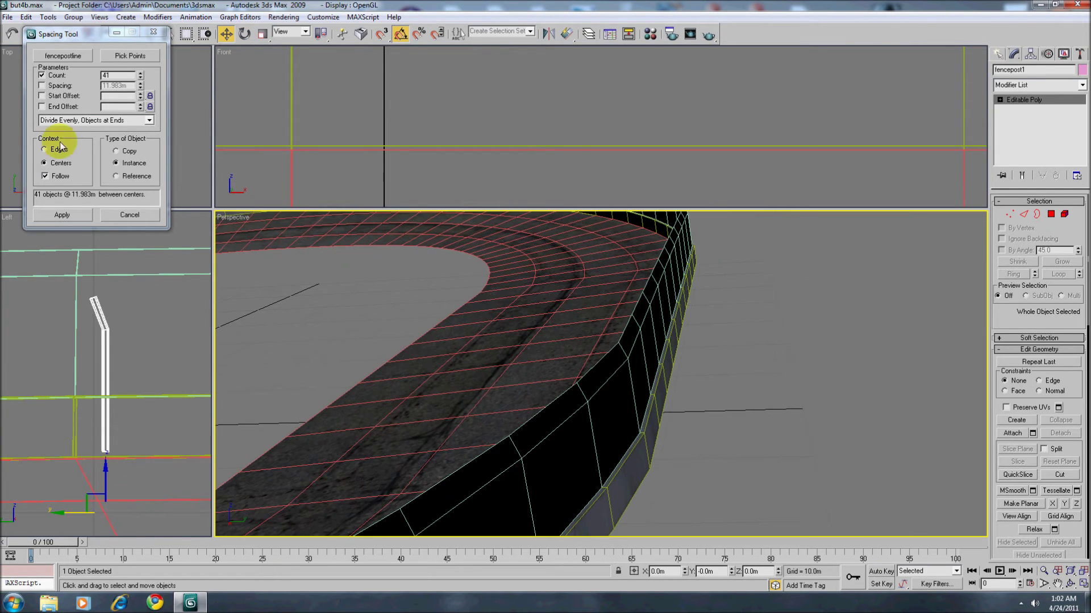
pyautogui.click(140, 79)
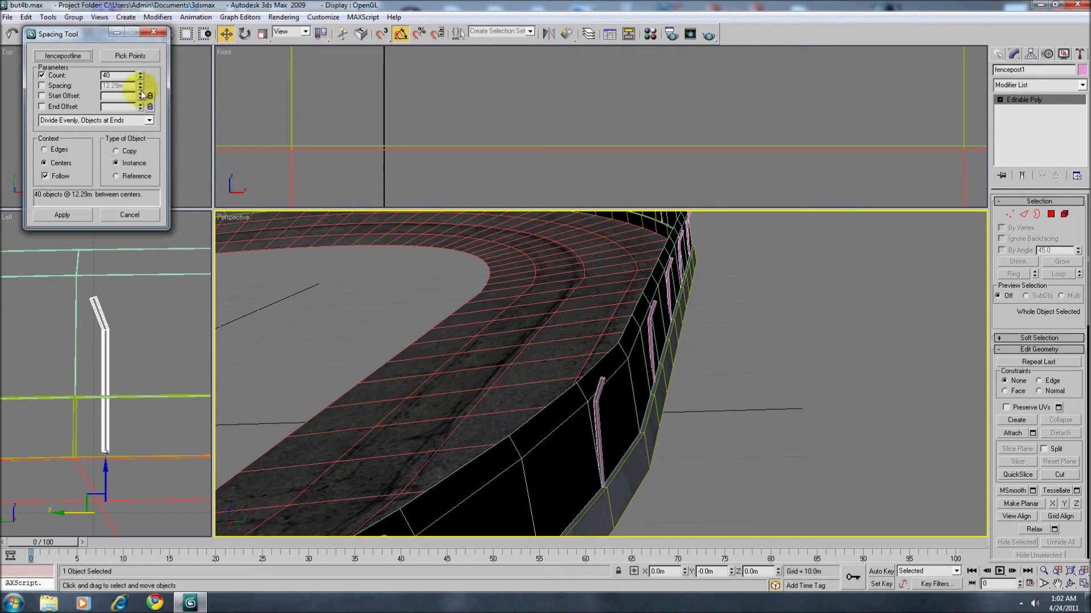
# - Rotate the original fencepost1 by -180 degrees about Z so its bend faces the opposite way
pyautogui.moveTo(462, 328); pyautogui.dragTo(655, 358, button='middle')
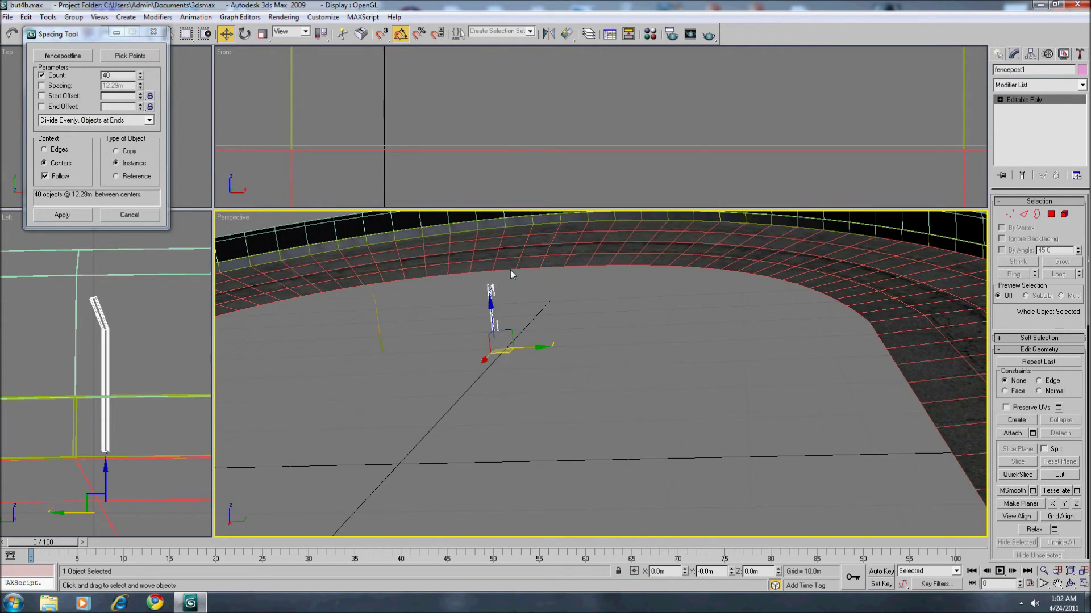
pyautogui.click(244, 33)
pyautogui.moveTo(514, 353); pyautogui.dragTo(409, 365)
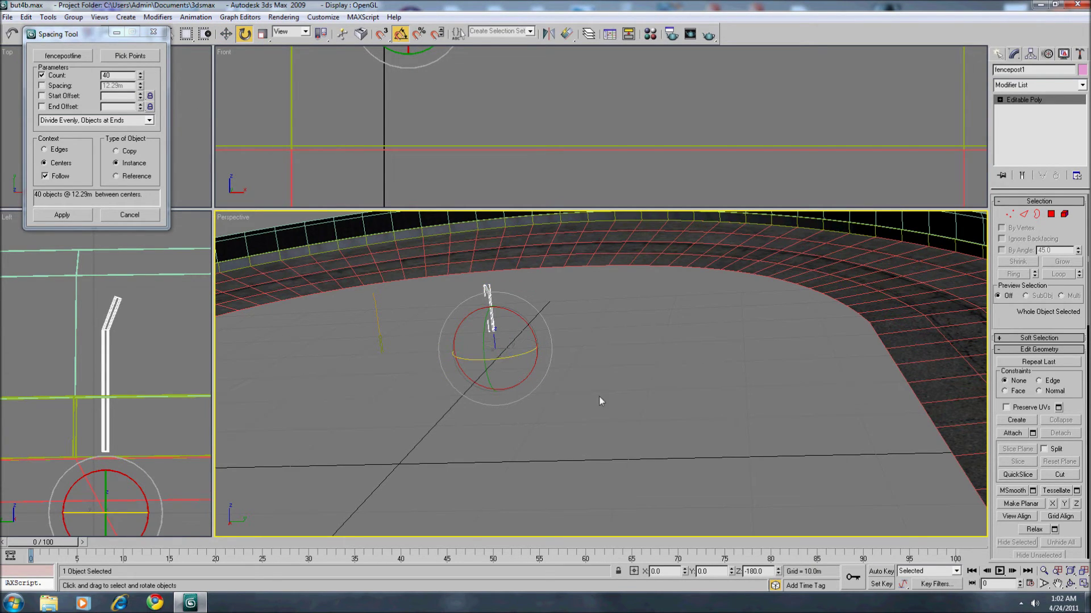
pyautogui.click(224, 34)
# - Refresh the Spacing Tool preview at a count of 40, apply the distribution along the wall and close the tool
pyautogui.keyDown('alt'); pyautogui.moveTo(540, 316); pyautogui.dragTo(402, 312, button='middle'); pyautogui.keyUp('alt')
pyautogui.click(141, 74)
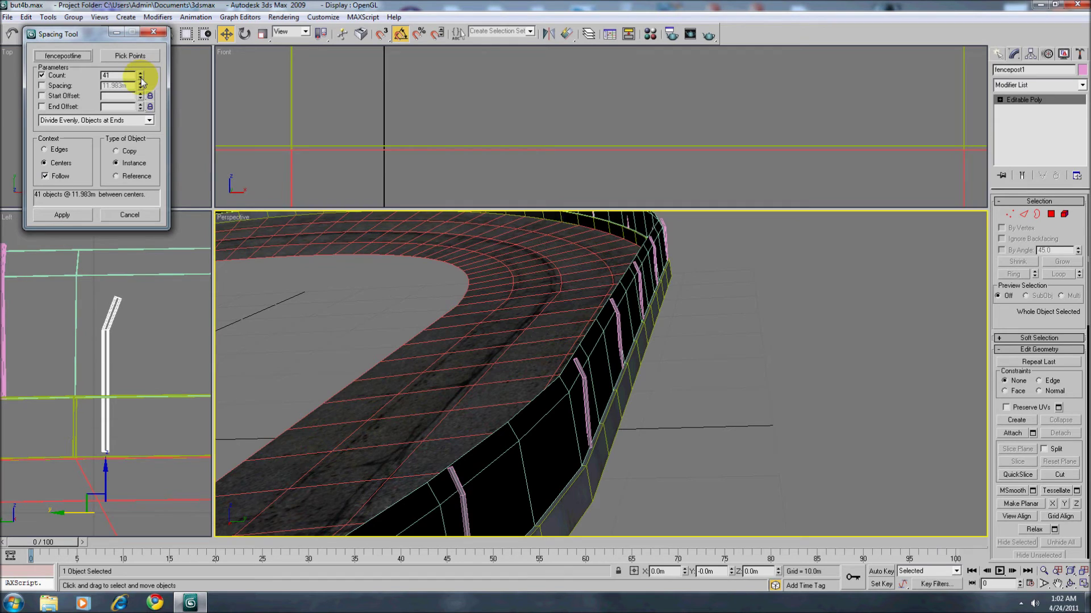
pyautogui.click(141, 79)
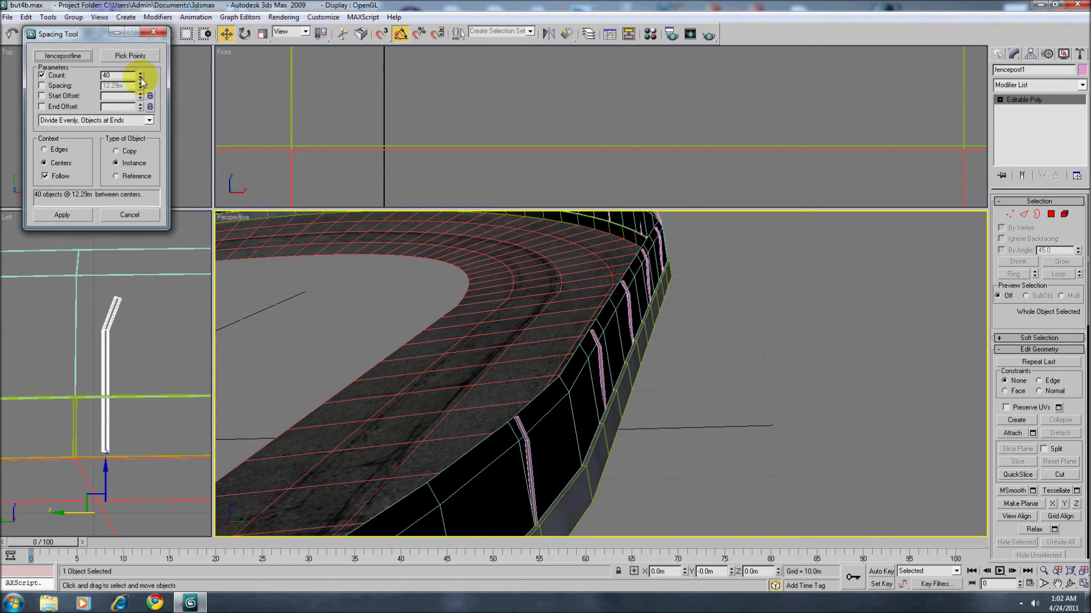
pyautogui.middleClick(688, 390)
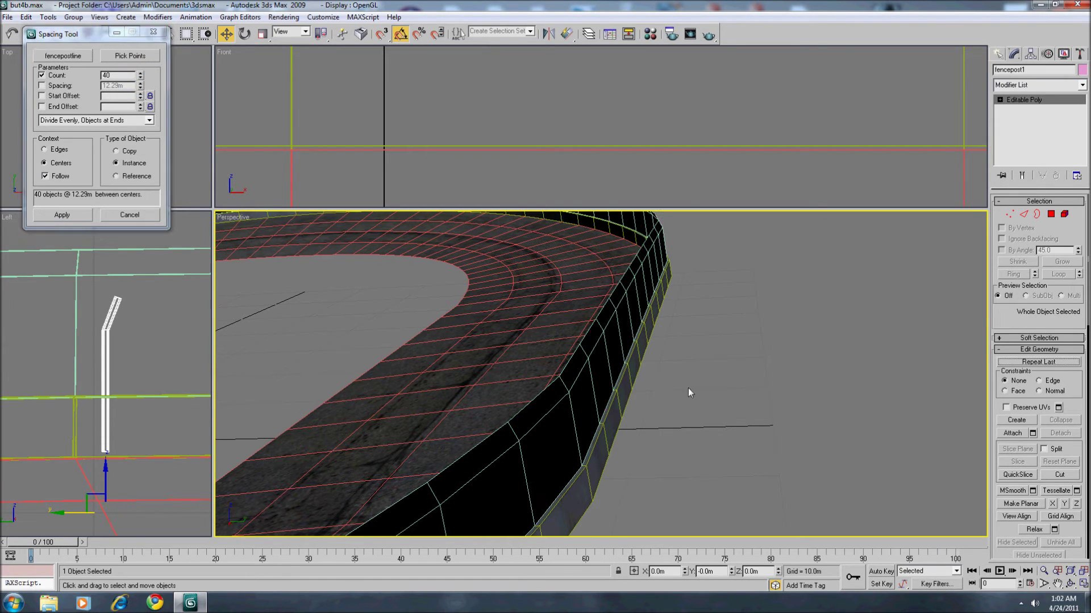
pyautogui.click(78, 218)
pyautogui.click(160, 259)
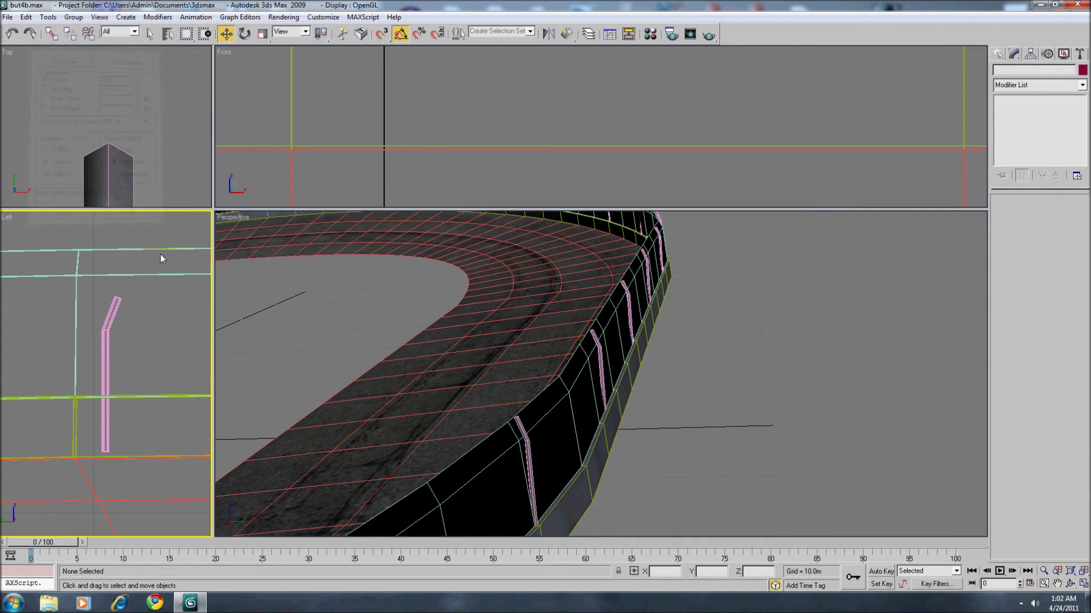
# - Inspect the distributed fence posts against the catch fence from both the outer and the track side
pyautogui.keyDown('alt'); pyautogui.moveTo(666, 353); pyautogui.dragTo(706, 273, button='middle'); pyautogui.keyUp('alt')
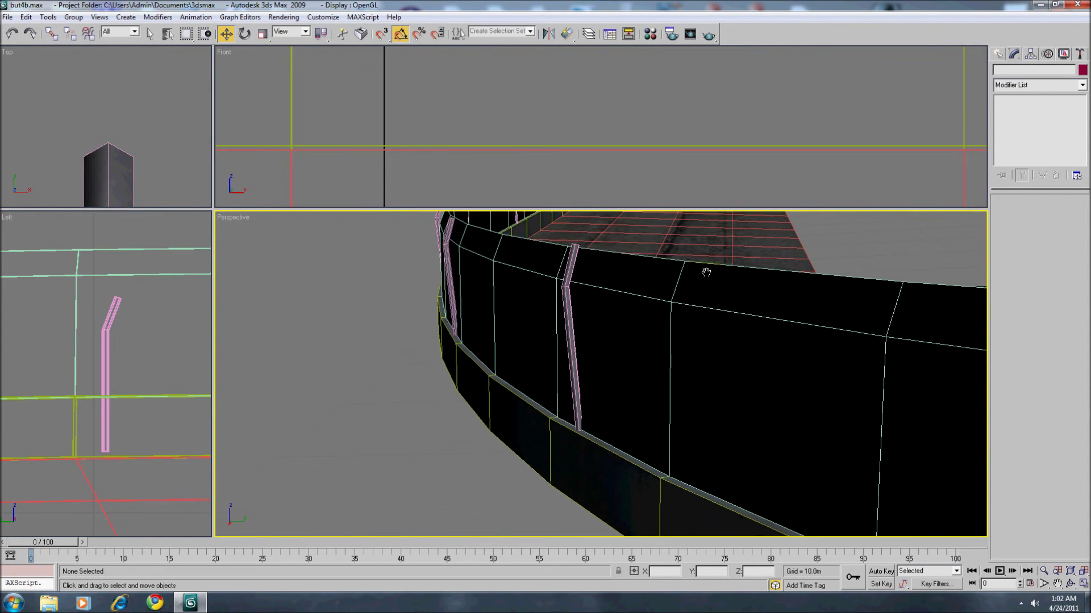
pyautogui.moveTo(484, 322); pyautogui.dragTo(529, 469, button='middle')
pyautogui.scroll(2, 529, 470)
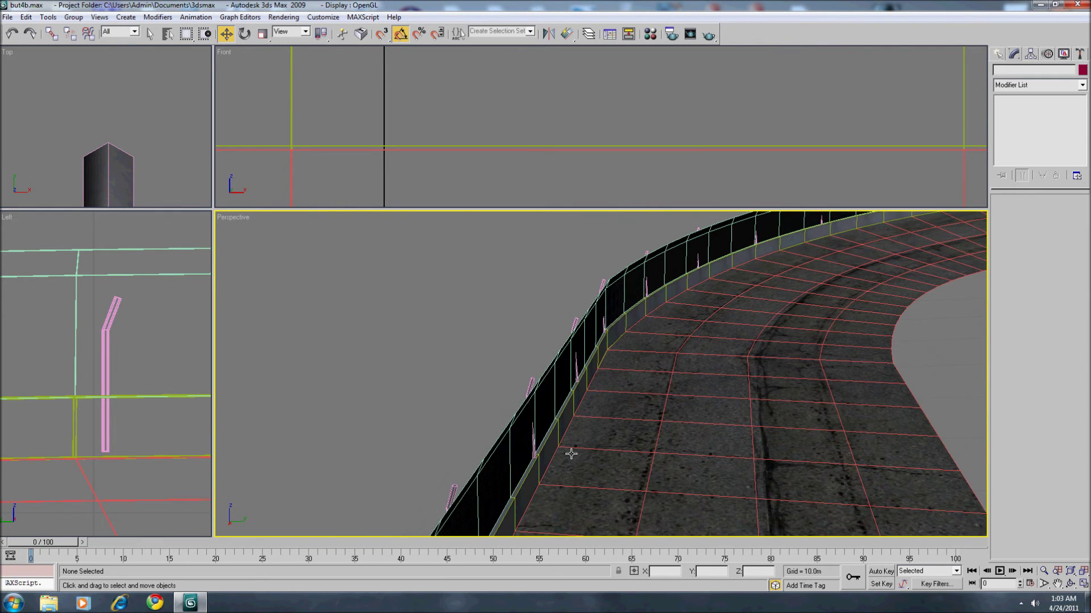
pyautogui.keyDown('alt'); pyautogui.moveTo(714, 419); pyautogui.dragTo(587, 386, button='middle'); pyautogui.keyUp('alt')
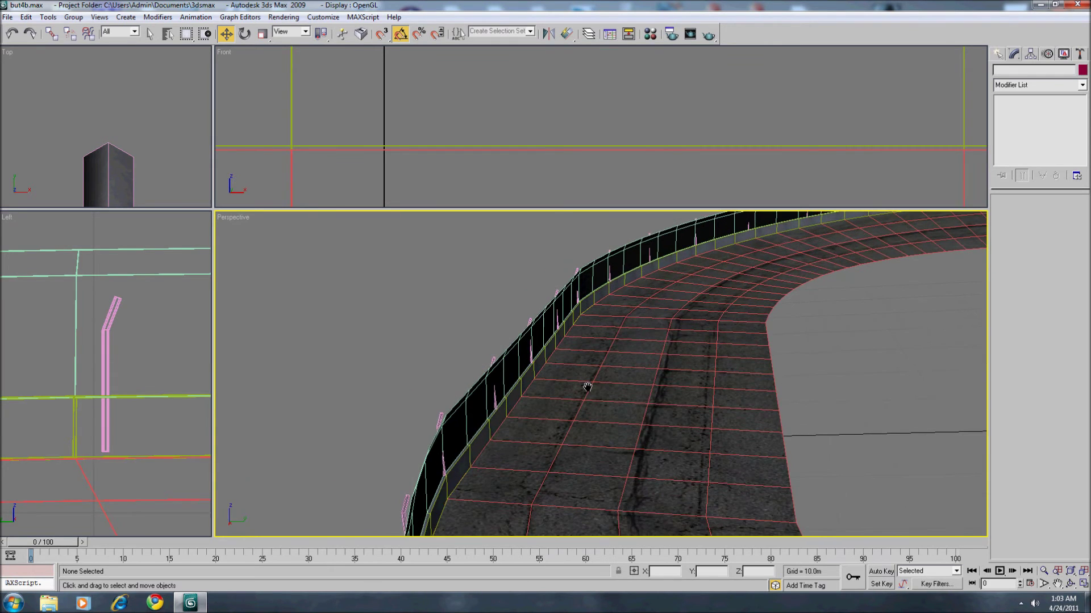
pyautogui.scroll(3, 588, 390)
pyautogui.moveTo(646, 120); pyautogui.dragTo(397, 120, button='middle')
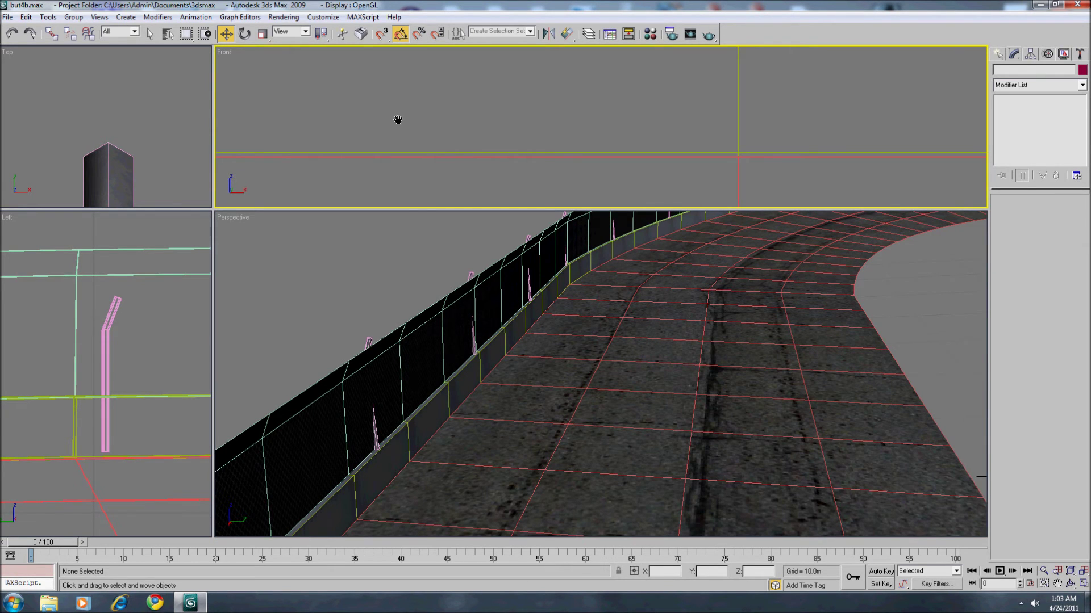
# - Select all vertices of the original fencepost1 and shift them slightly along Y, to about Y 9.597 m
pyautogui.scroll(-5, 622, 131)
pyautogui.moveTo(505, 154); pyautogui.dragTo(380, 225, button='middle')
pyautogui.scroll(-5, 476, 171)
pyautogui.scroll(3, 475, 159)
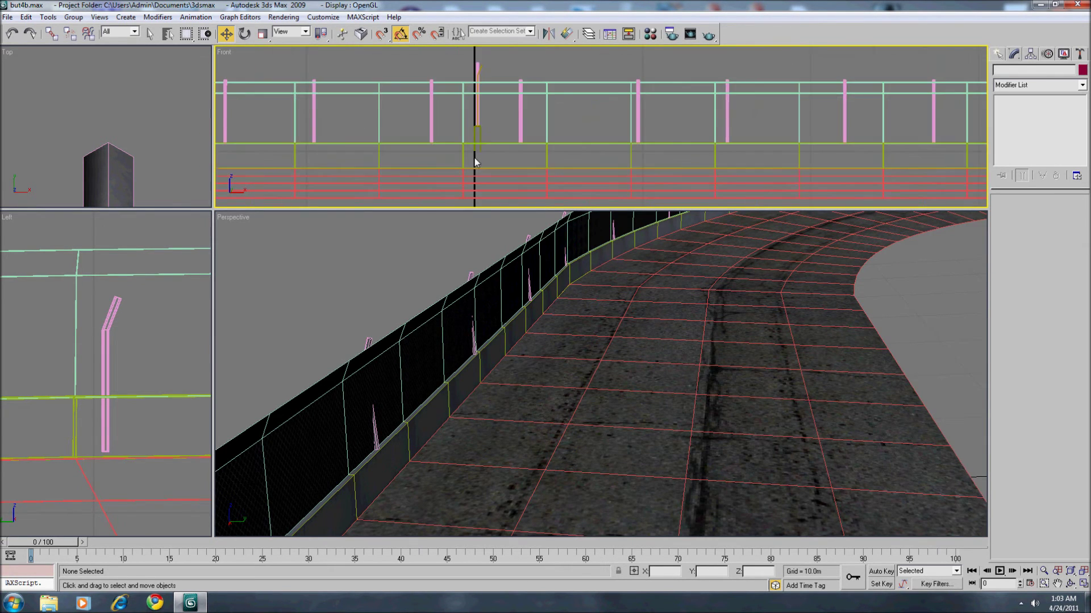
pyautogui.click(476, 66)
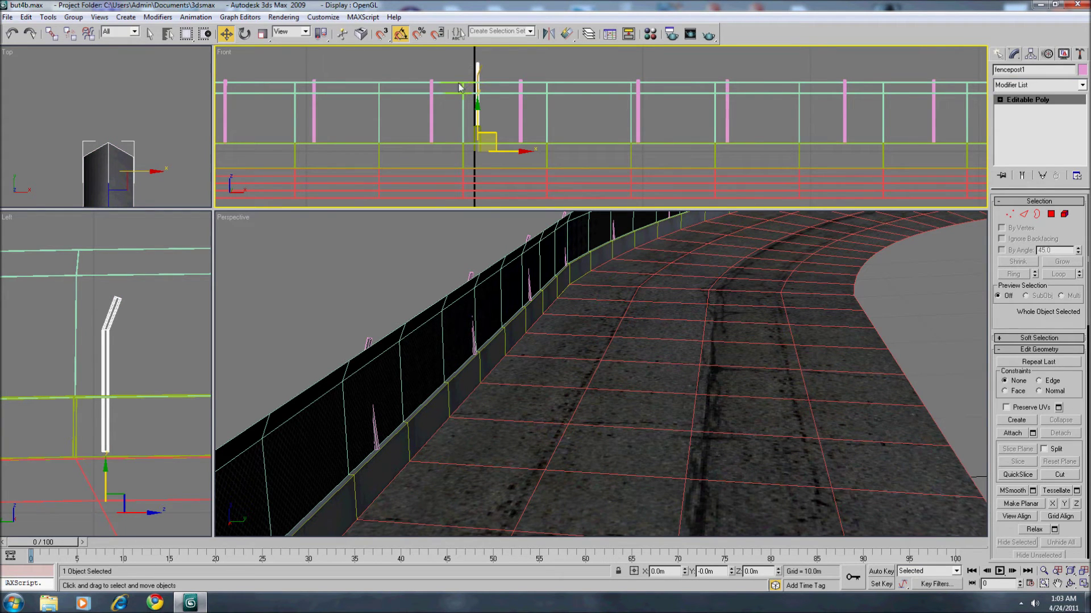
pyautogui.moveTo(440, 448); pyautogui.dragTo(537, 402, button='middle')
pyautogui.scroll(4, 538, 403)
pyautogui.moveTo(565, 336); pyautogui.dragTo(551, 394, button='middle')
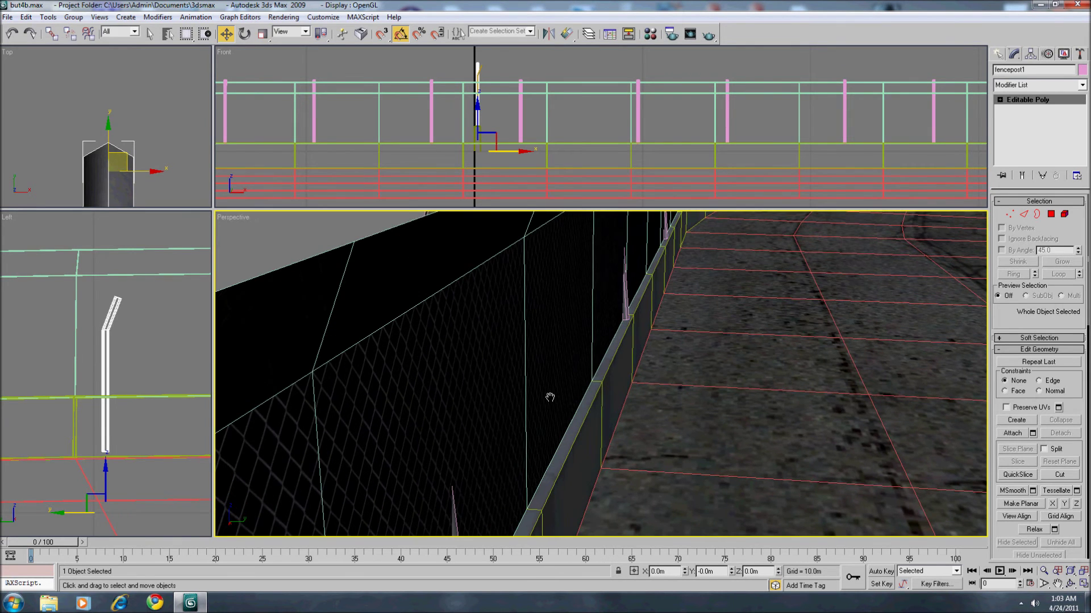
pyautogui.click(1009, 214)
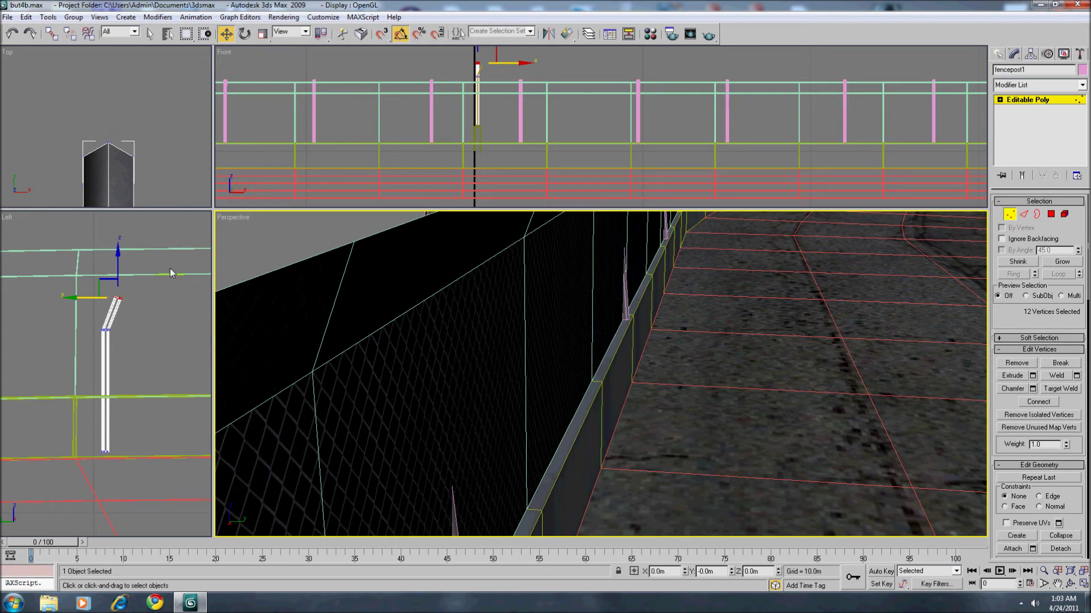
pyautogui.moveTo(144, 493); pyautogui.dragTo(49, 263)
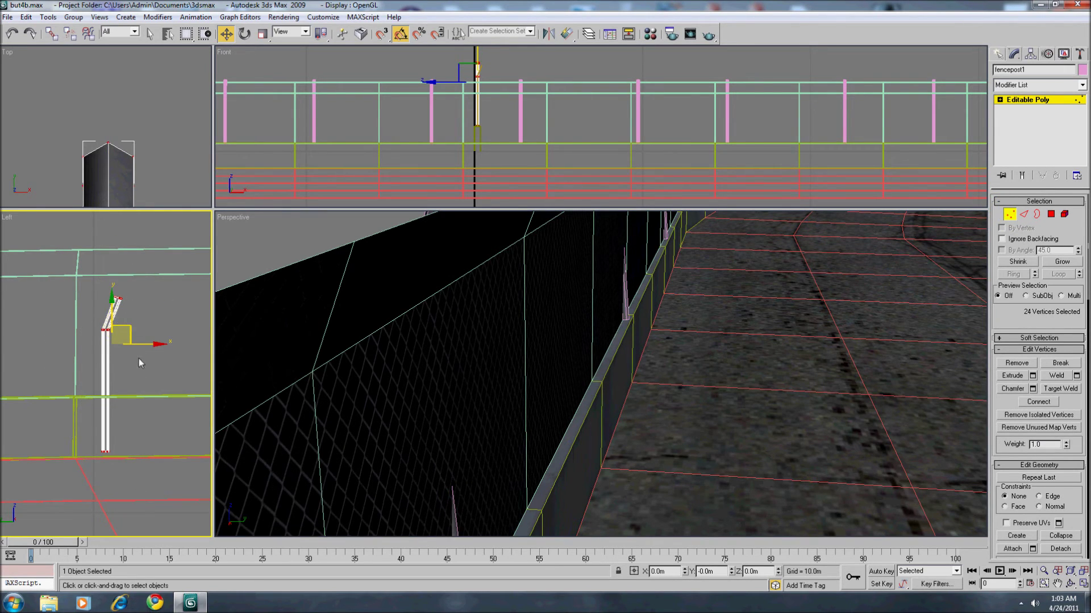
pyautogui.moveTo(151, 343); pyautogui.dragTo(149, 344)
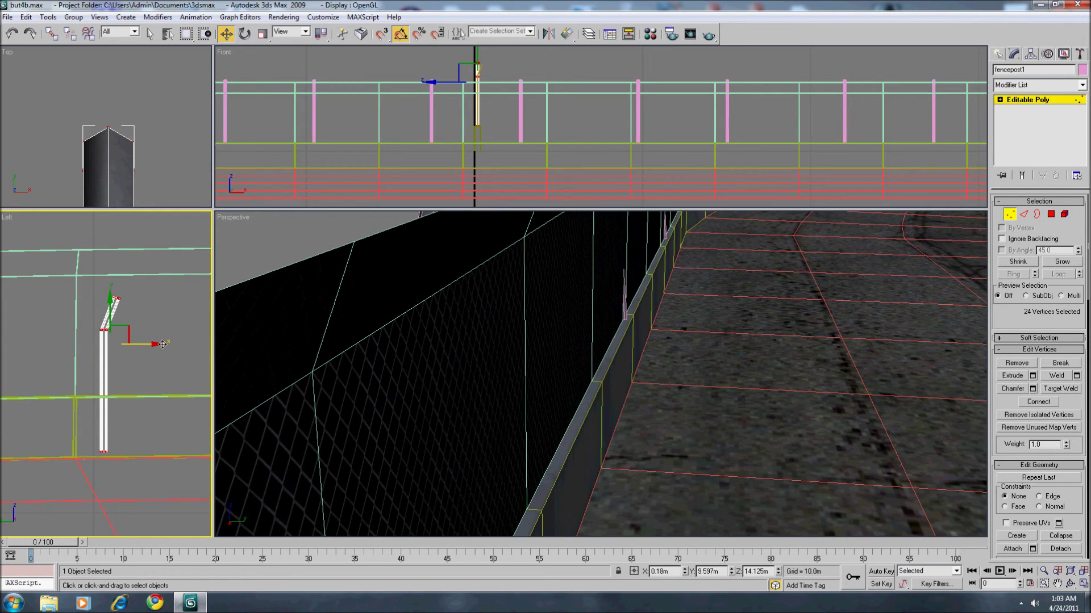
# - Select the upper 18 vertices of fencepost1, at the bend and tip, and move them toward the track side so the post leans
pyautogui.moveTo(614, 348); pyautogui.dragTo(662, 315, button='middle')
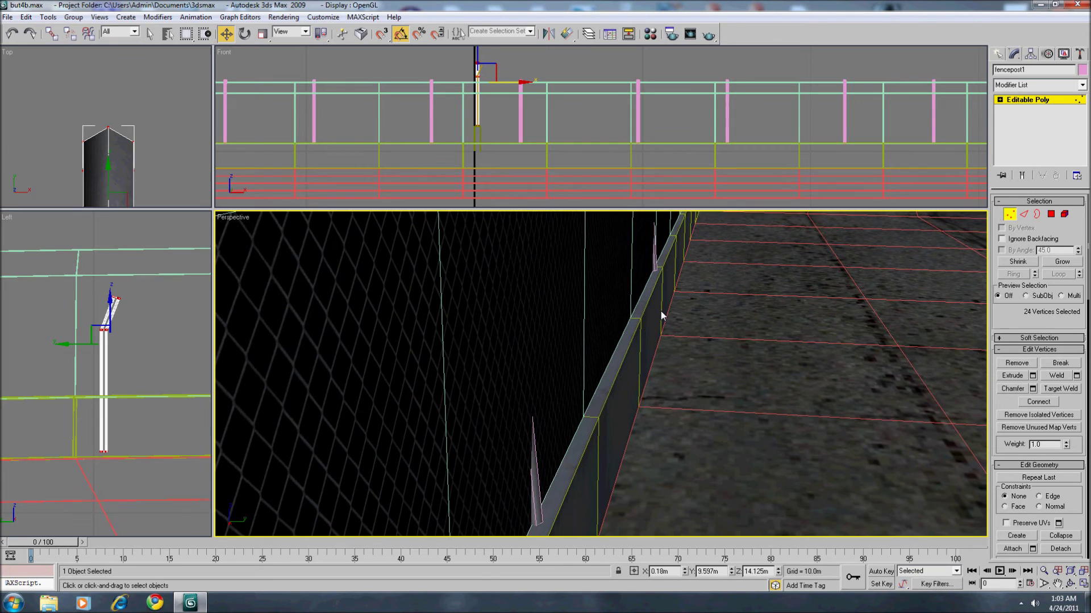
pyautogui.click(1043, 570)
pyautogui.moveTo(710, 340); pyautogui.dragTo(716, 423)
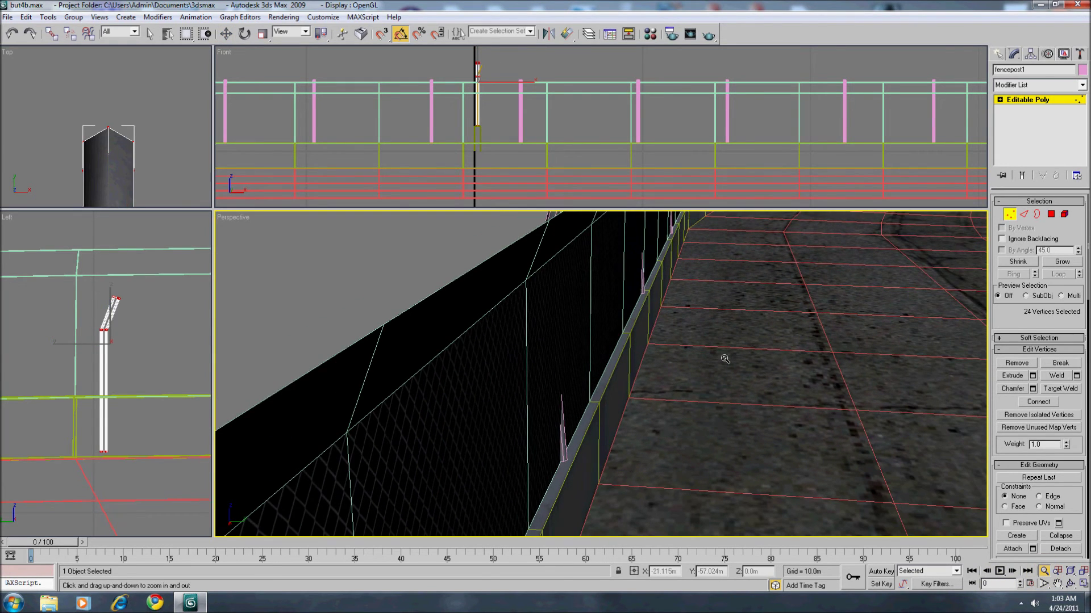
pyautogui.moveTo(715, 360); pyautogui.dragTo(704, 367, button='middle')
pyautogui.rightClick(703, 367)
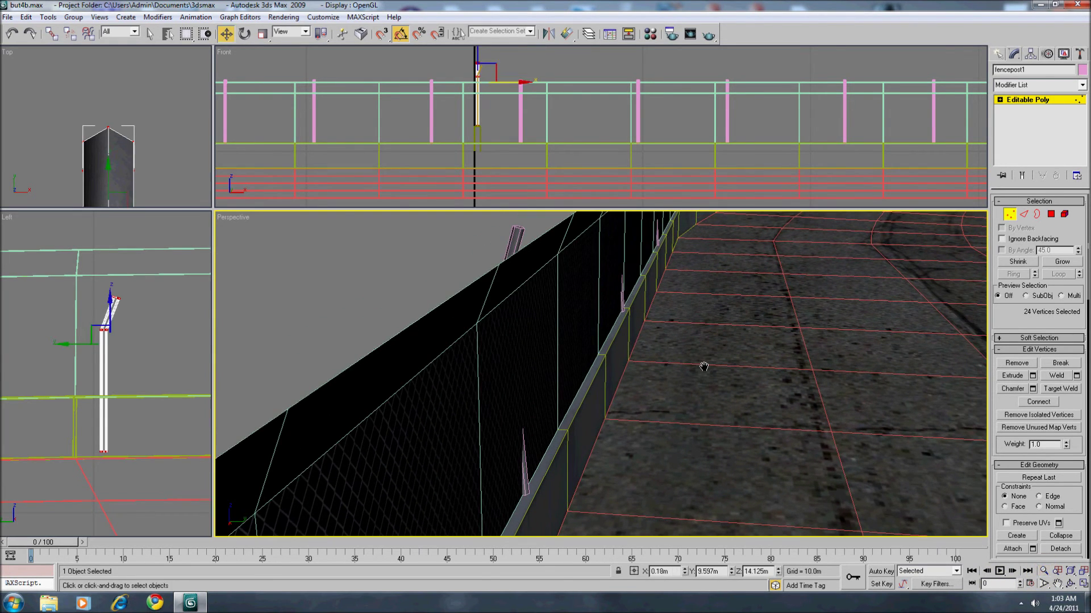
pyautogui.click(43, 279)
pyautogui.moveTo(45, 279); pyautogui.dragTo(209, 348)
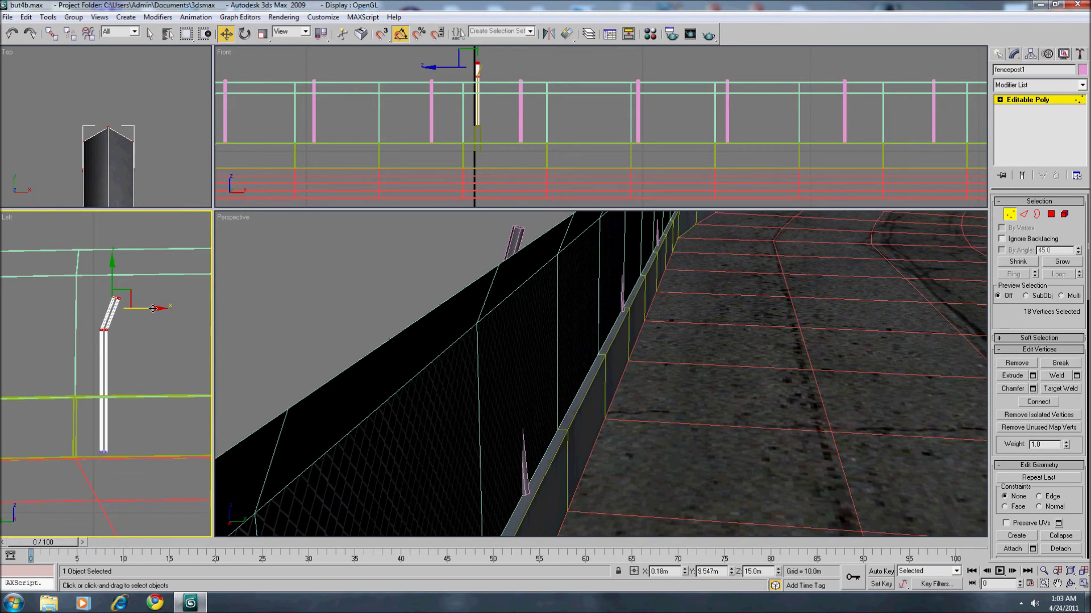
pyautogui.moveTo(153, 308); pyautogui.dragTo(163, 307)
# - Select the 12 vertices at the post's tip, move them to about Y 9.07 m and Z 15.256 m, and check the posts against the fence
pyautogui.moveTo(56, 278); pyautogui.dragTo(164, 298)
pyautogui.scroll(3, 143, 302)
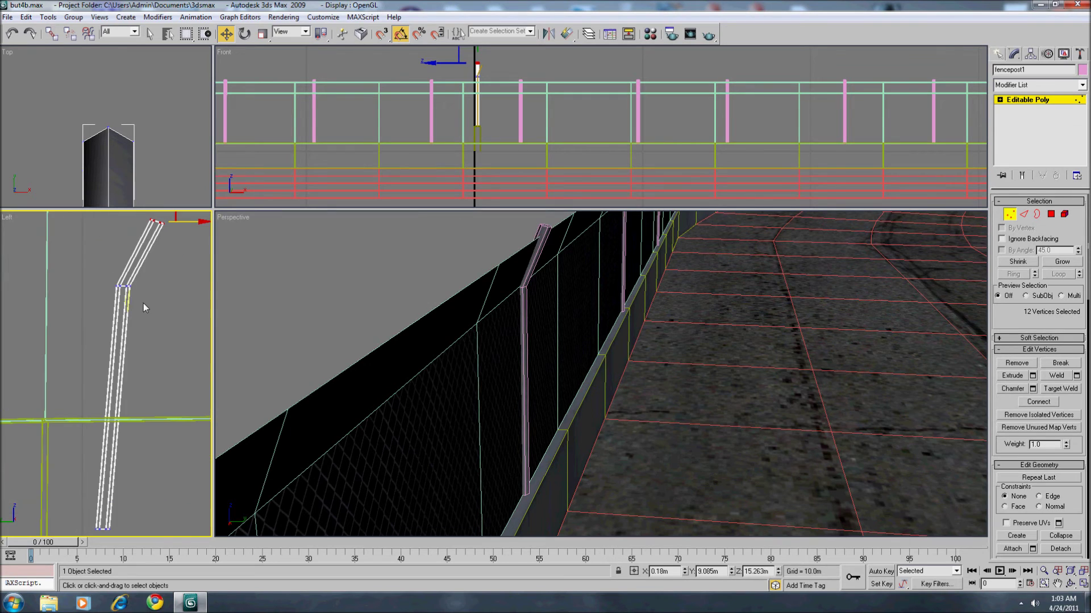
pyautogui.moveTo(143, 302); pyautogui.dragTo(102, 343, button='middle')
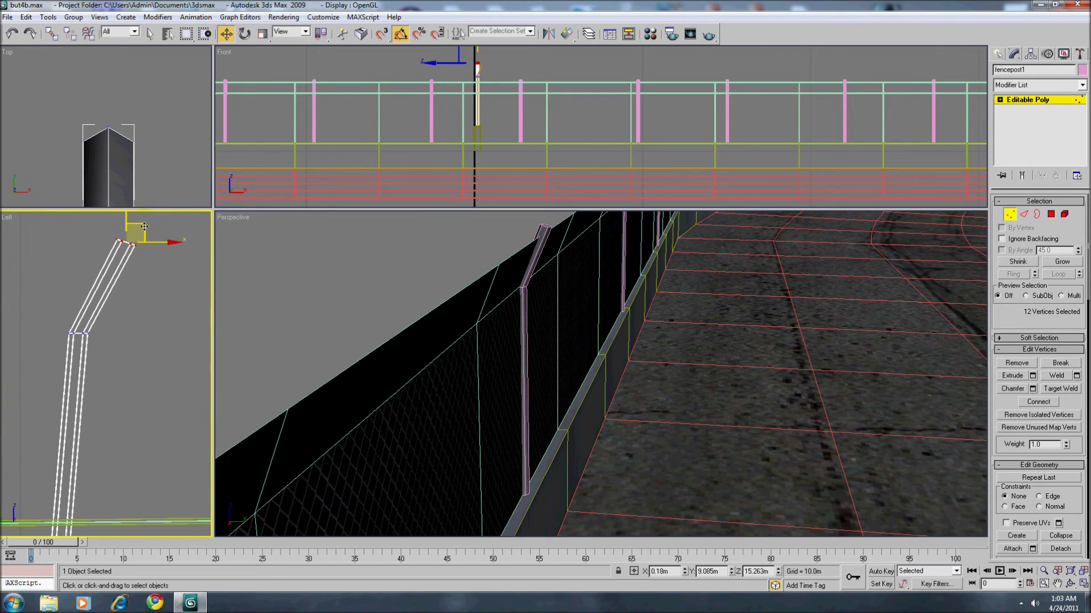
pyautogui.moveTo(143, 227); pyautogui.dragTo(148, 227)
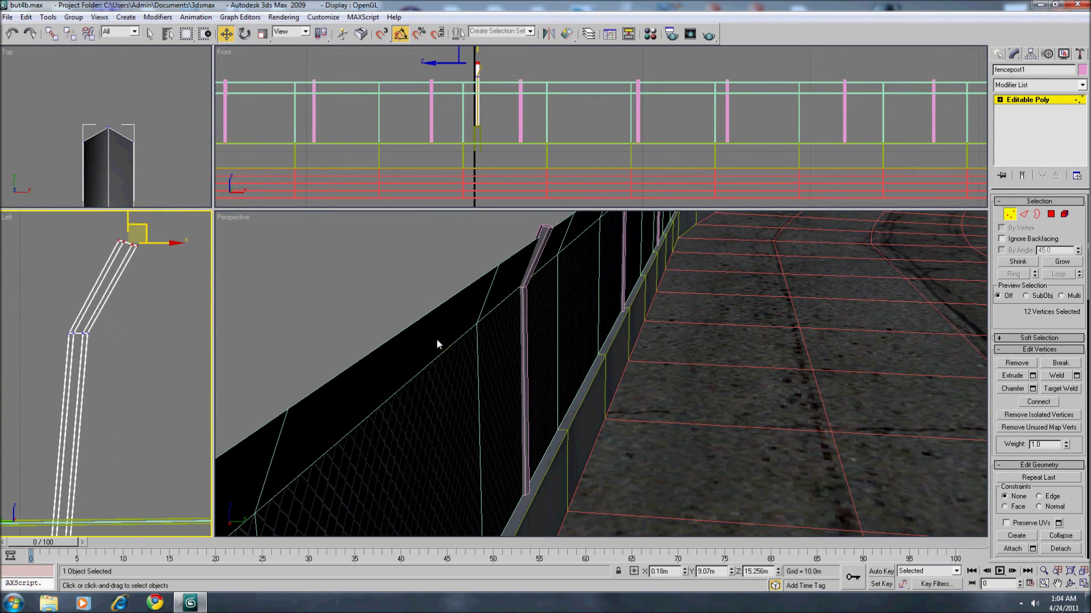
pyautogui.moveTo(696, 297); pyautogui.dragTo(617, 347, button='middle')
pyautogui.scroll(3, 611, 387)
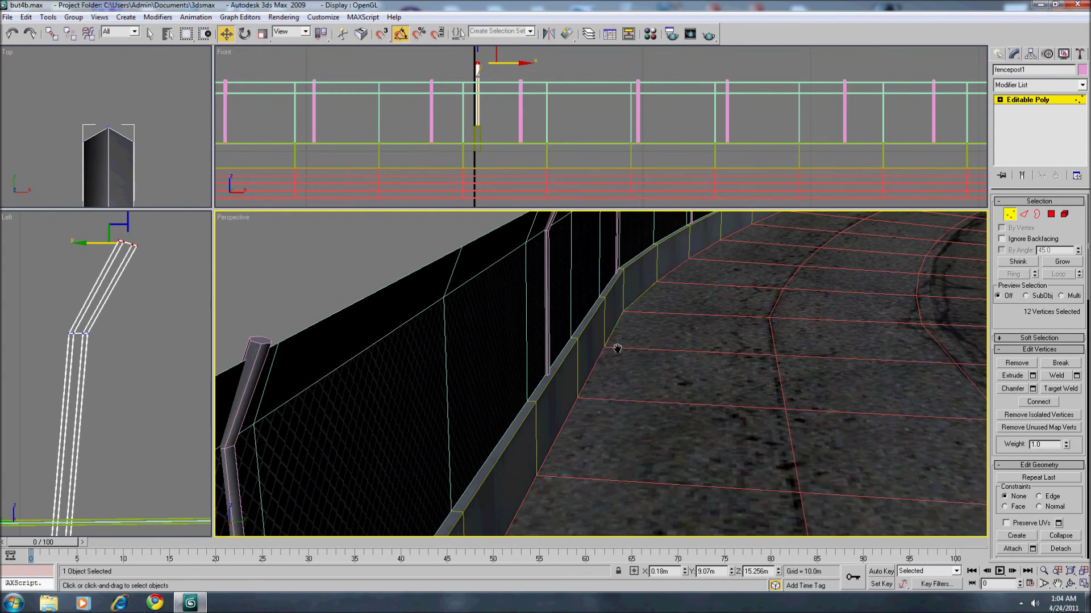
pyautogui.moveTo(523, 390)
pyautogui.mouseDown(button='middle')
pyautogui.moveTo(533, 382)
pyautogui.moveTo(536, 414)
pyautogui.moveTo(528, 411)
pyautogui.mouseUp(button='middle')
pyautogui.scroll(-3, 537, 414)
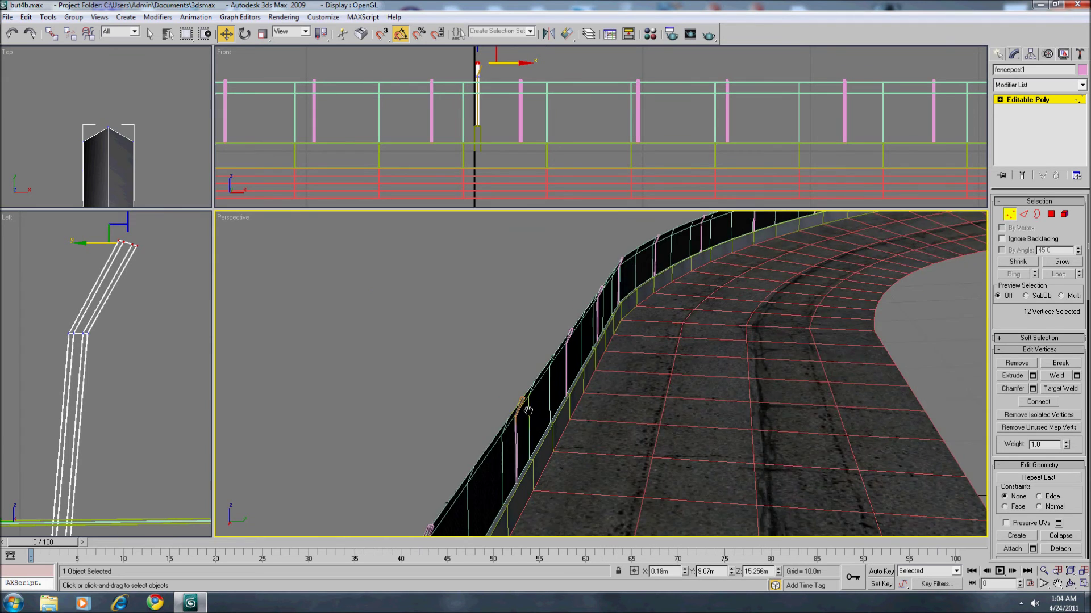
# - Inspect how the fence posts meet the wall and catch fence, up close and along the curve from the track side
pyautogui.scroll(5, 528, 411)
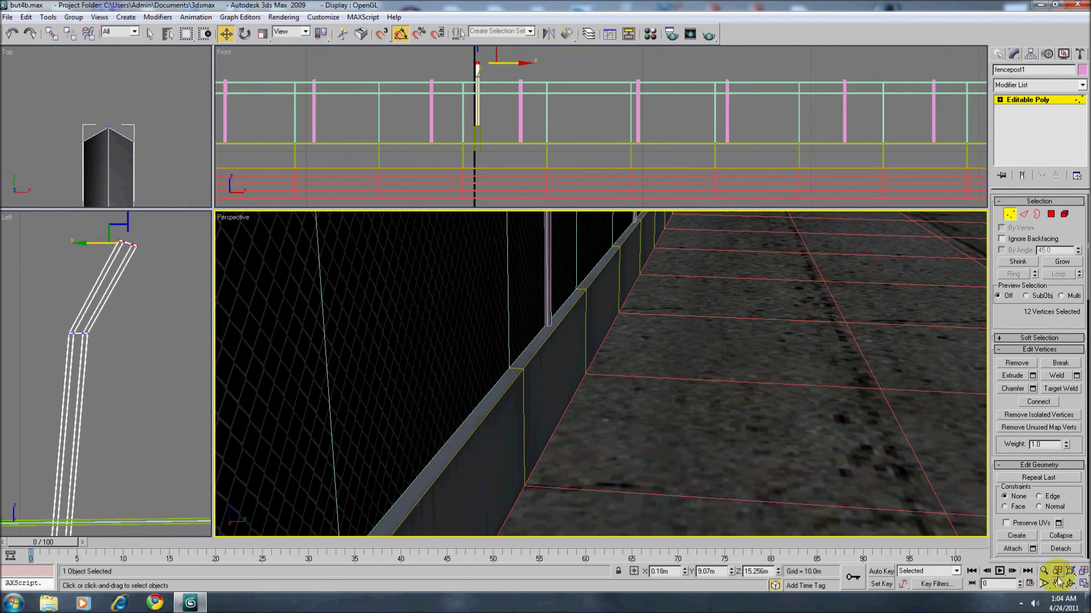
pyautogui.click(1044, 571)
pyautogui.moveTo(666, 346); pyautogui.dragTo(661, 451)
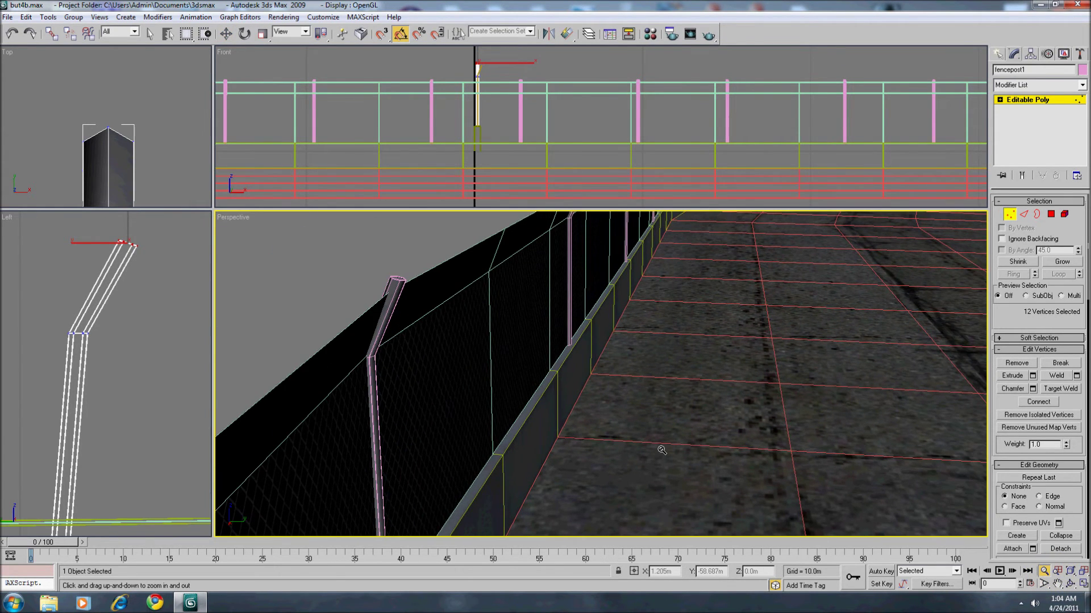
pyautogui.moveTo(634, 433); pyautogui.dragTo(639, 377, button='middle')
pyautogui.scroll(1, 638, 366)
pyautogui.scroll(-1, 639, 378)
pyautogui.scroll(1, 675, 384)
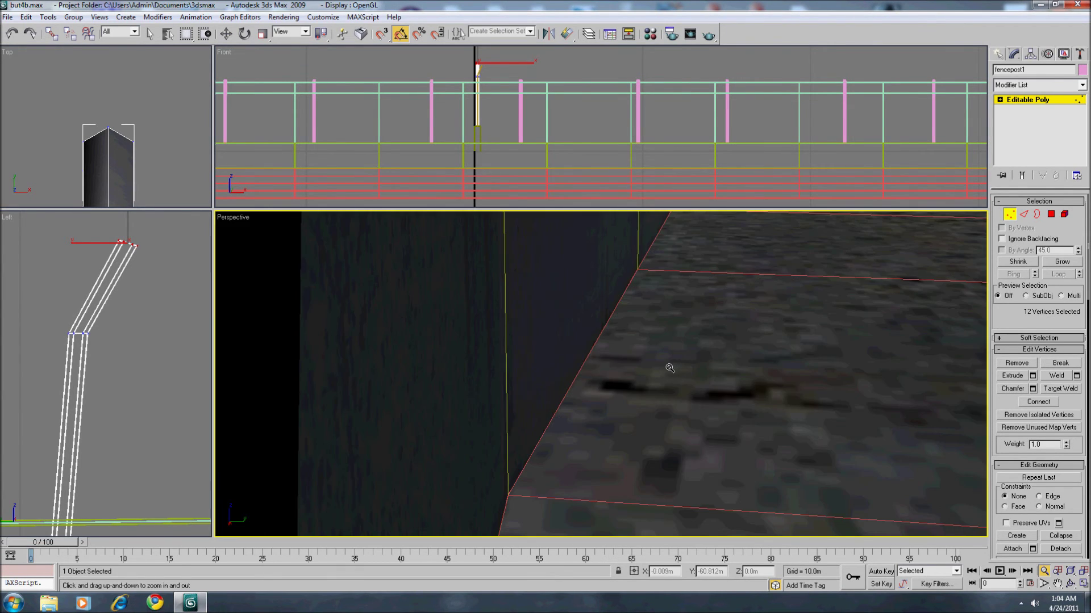
pyautogui.moveTo(668, 330); pyautogui.dragTo(631, 399, button='middle')
pyautogui.scroll(-1, 611, 397)
pyautogui.scroll(1, 629, 400)
pyautogui.moveTo(628, 401); pyautogui.dragTo(630, 397)
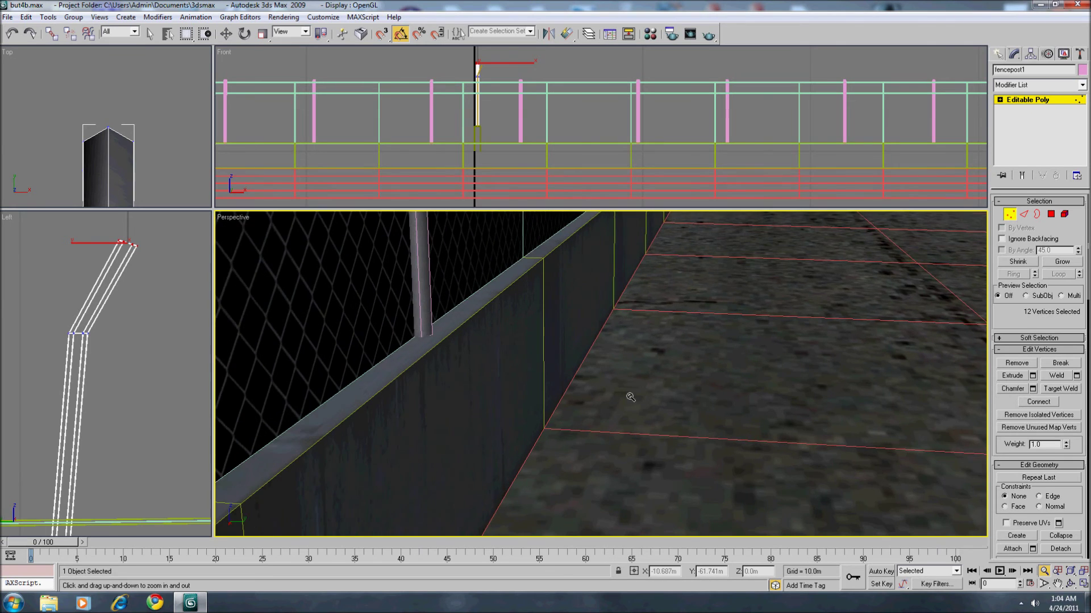
pyautogui.moveTo(630, 397); pyautogui.dragTo(557, 419, button='middle')
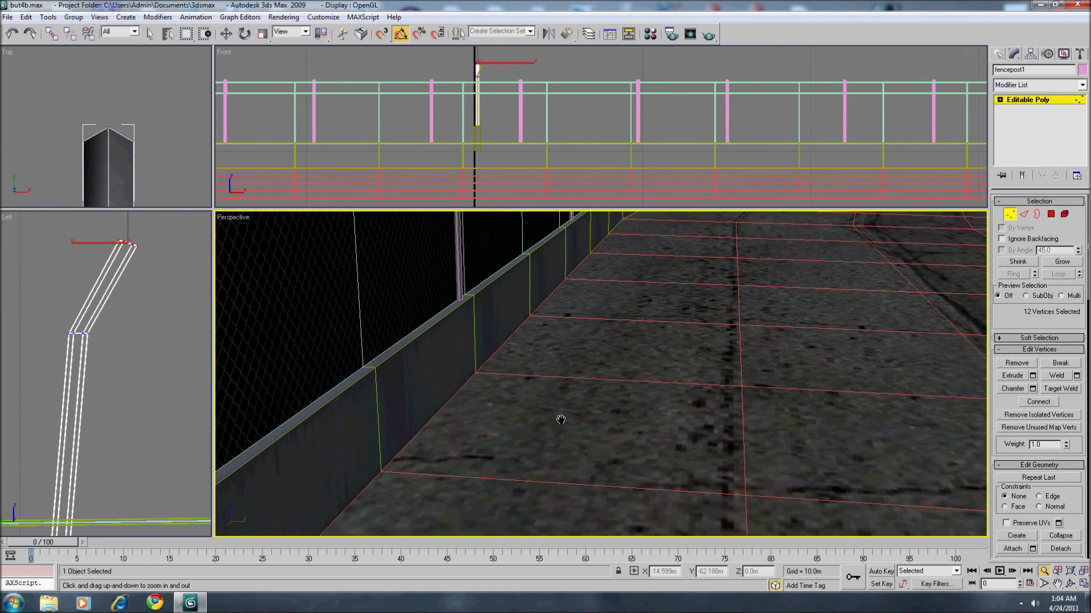
pyautogui.scroll(-5, 562, 414)
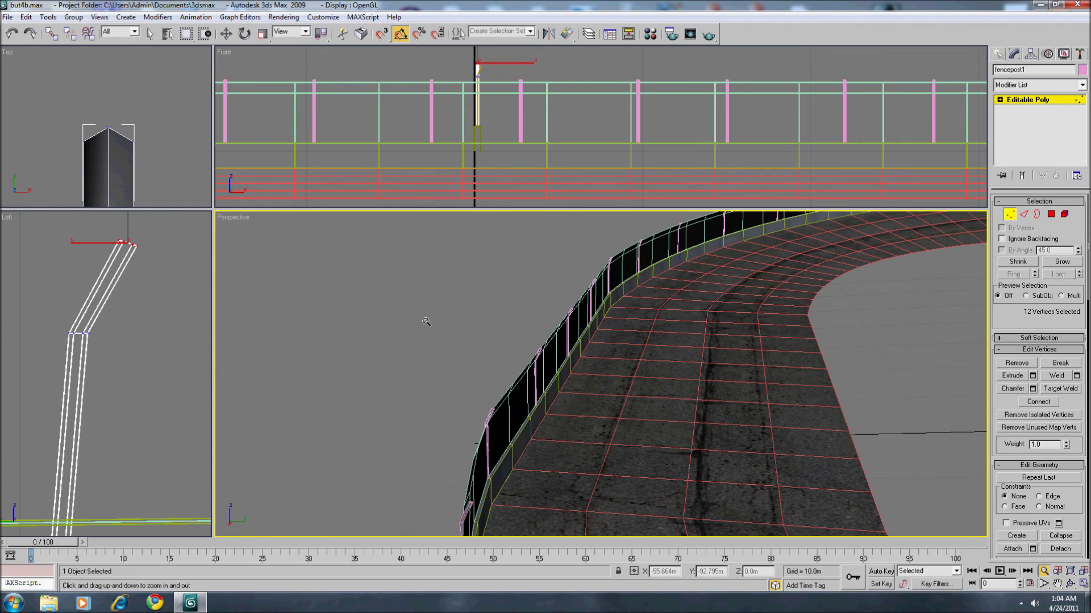
pyautogui.press('w')
pyautogui.moveTo(472, 318); pyautogui.dragTo(438, 318, button='middle')
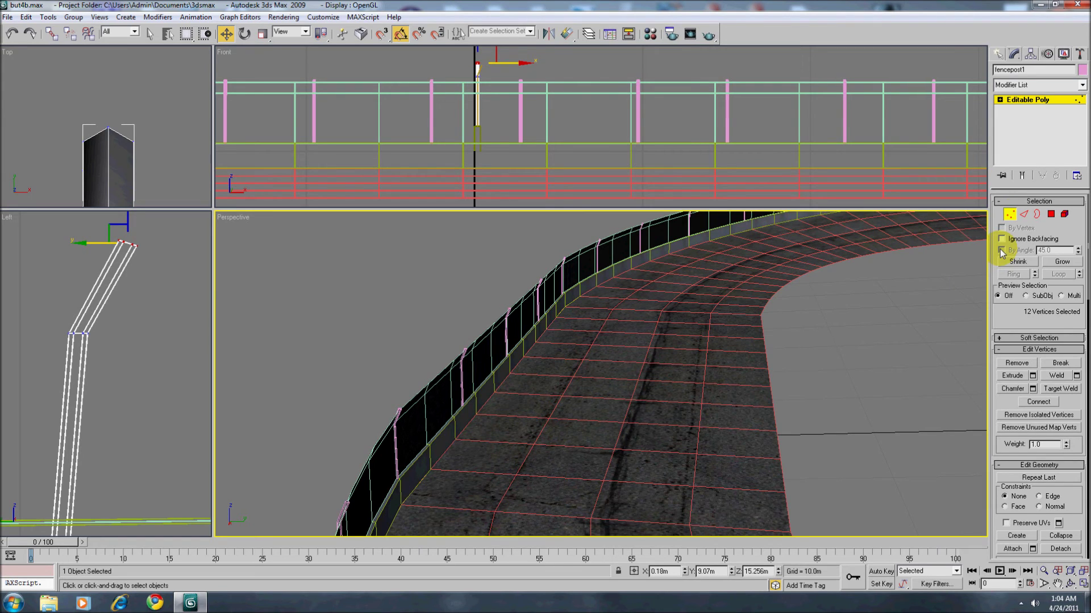
# - Leave vertex editing, select five consecutive posts on the curve starting with fencepost02, and convert them to editable geometry
pyautogui.click(1009, 214)
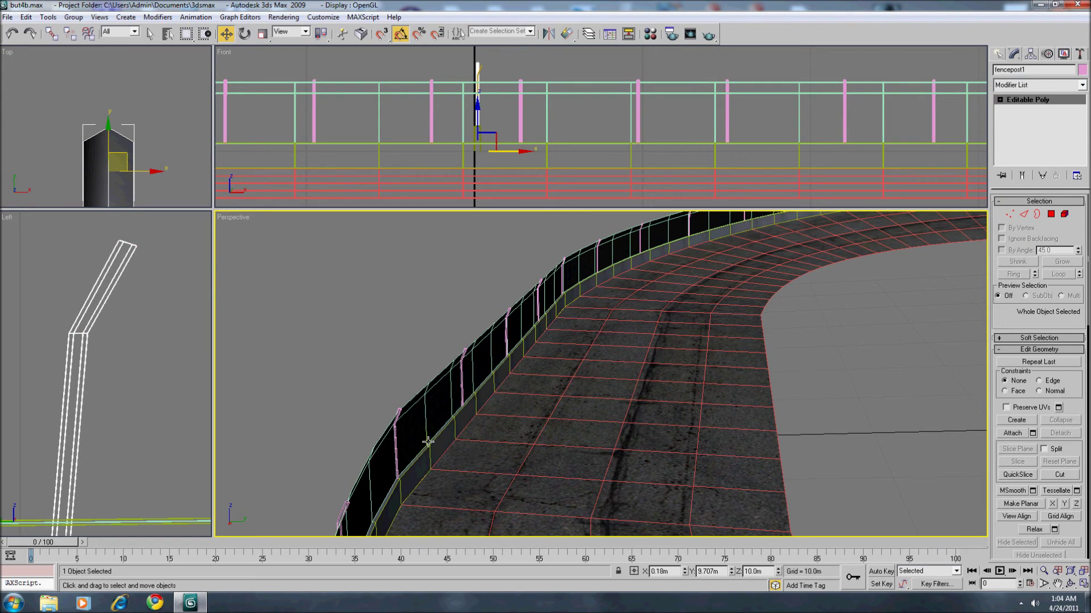
pyautogui.click(394, 442)
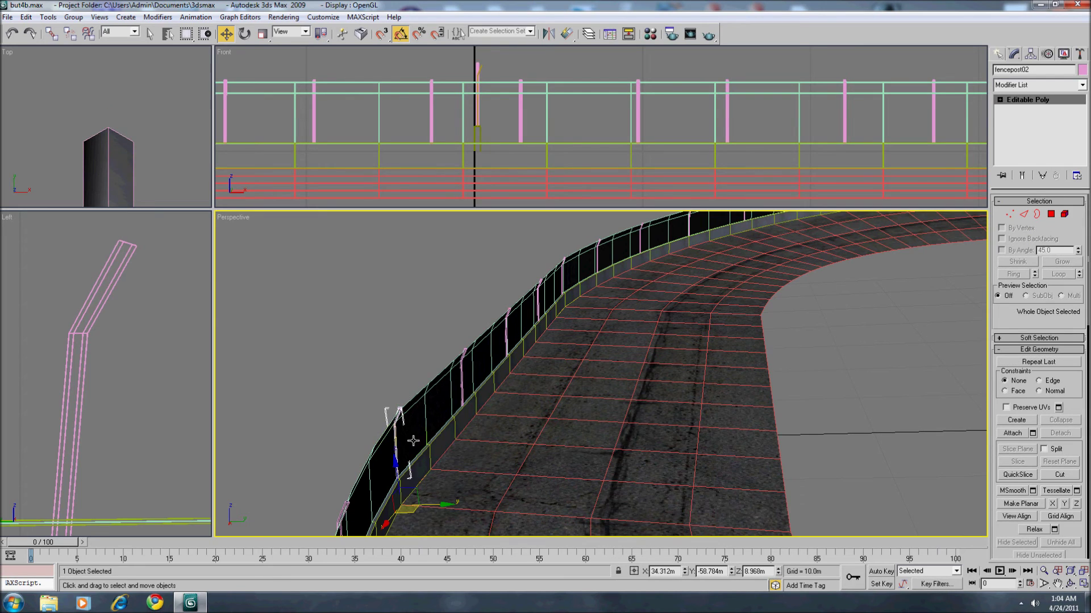
pyautogui.keyDown('ctrl'); pyautogui.click(462, 380); pyautogui.keyUp('ctrl')
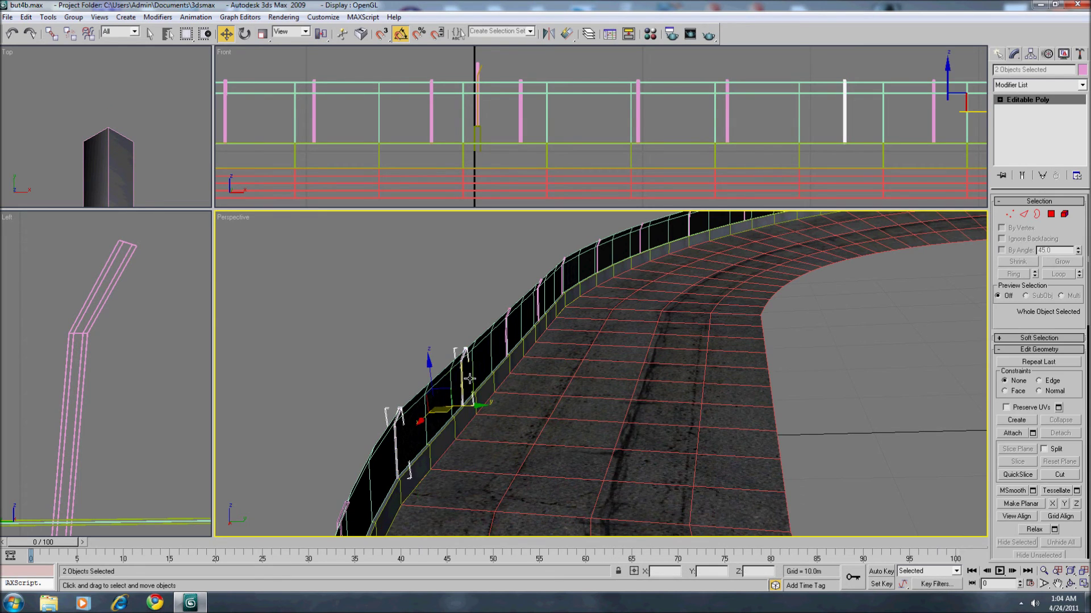
pyautogui.keyDown('ctrl'); pyautogui.click(504, 335); pyautogui.keyUp('ctrl')
pyautogui.keyDown('ctrl'); pyautogui.click(537, 306); pyautogui.keyUp('ctrl')
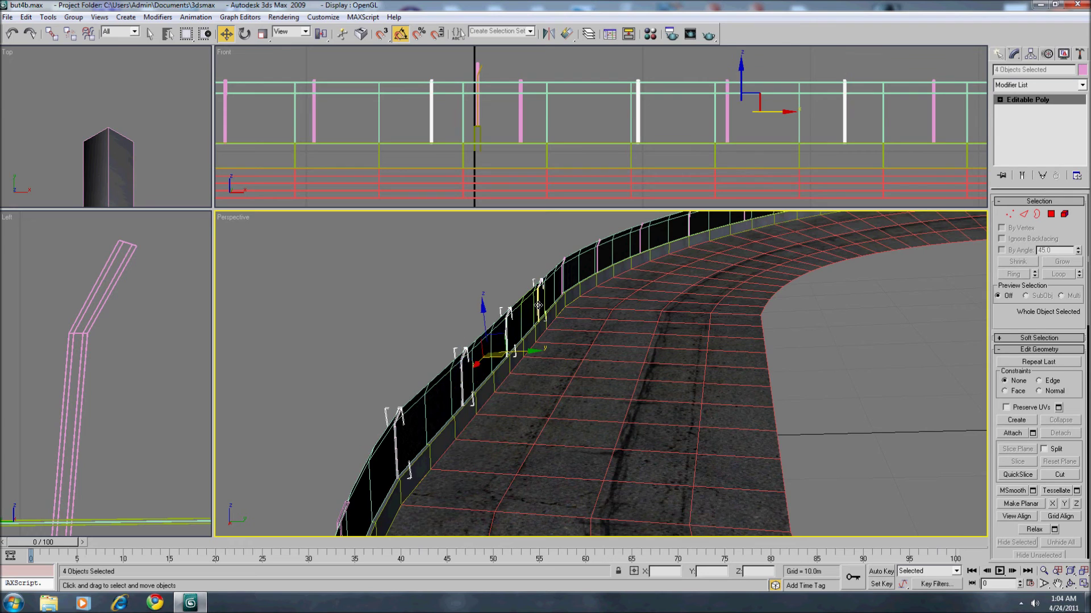
pyautogui.keyDown('ctrl'); pyautogui.click(561, 279); pyautogui.keyUp('ctrl')
pyautogui.rightClick(562, 279)
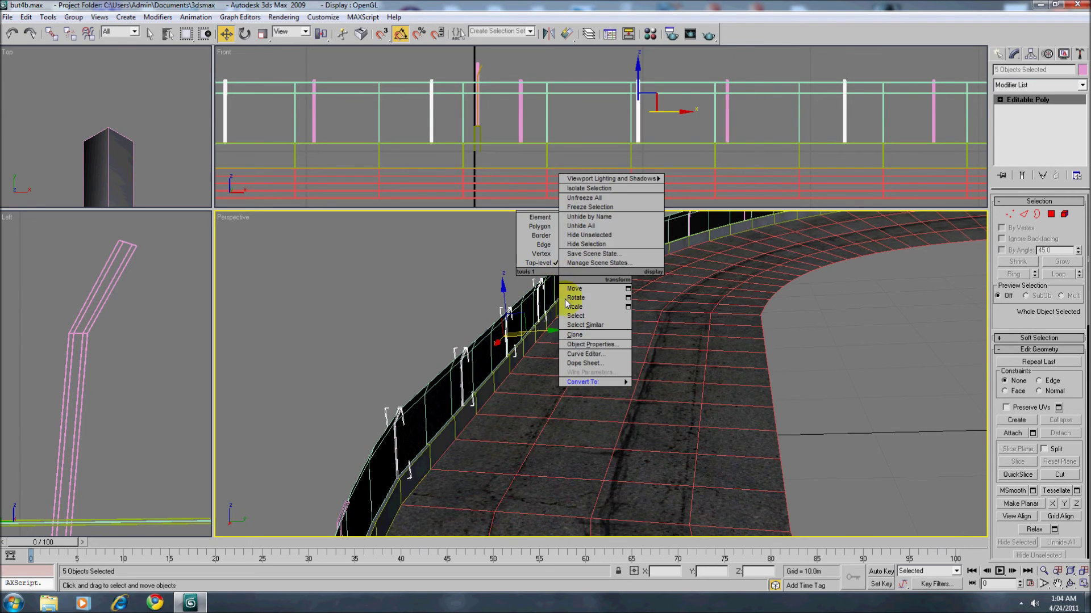
pyautogui.moveTo(585, 379)
pyautogui.click(670, 396)
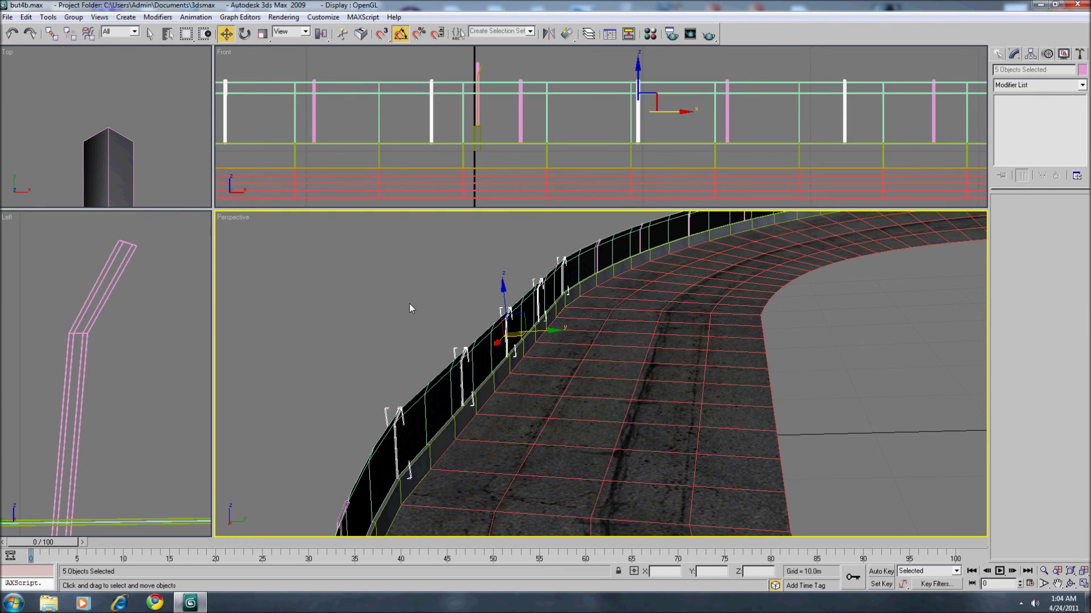
# - Check the remaining posts along the curve, and select the upper 18 vertices of the original fencepost1
pyautogui.scroll(-4, 409, 302)
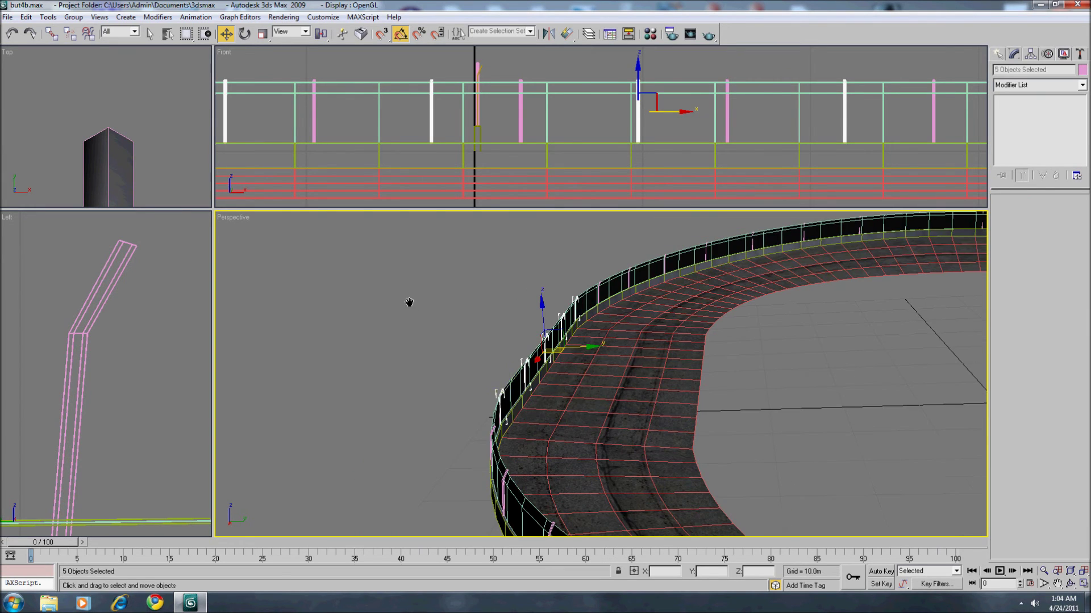
pyautogui.click(1070, 584)
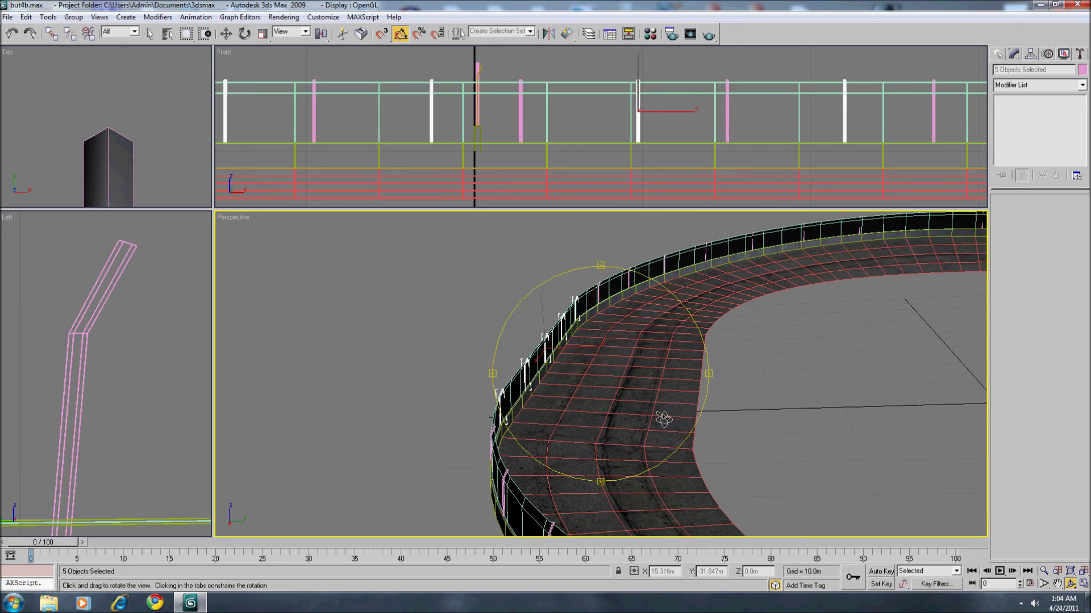
pyautogui.moveTo(564, 396); pyautogui.dragTo(667, 383)
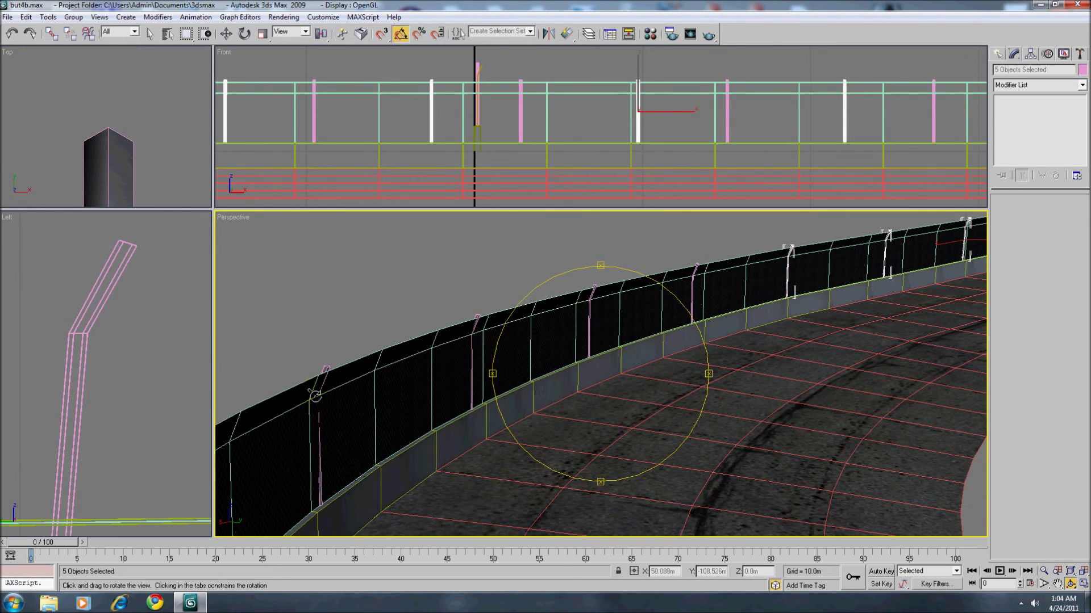
pyautogui.press('w')
pyautogui.moveTo(421, 311); pyautogui.dragTo(458, 307, button='middle')
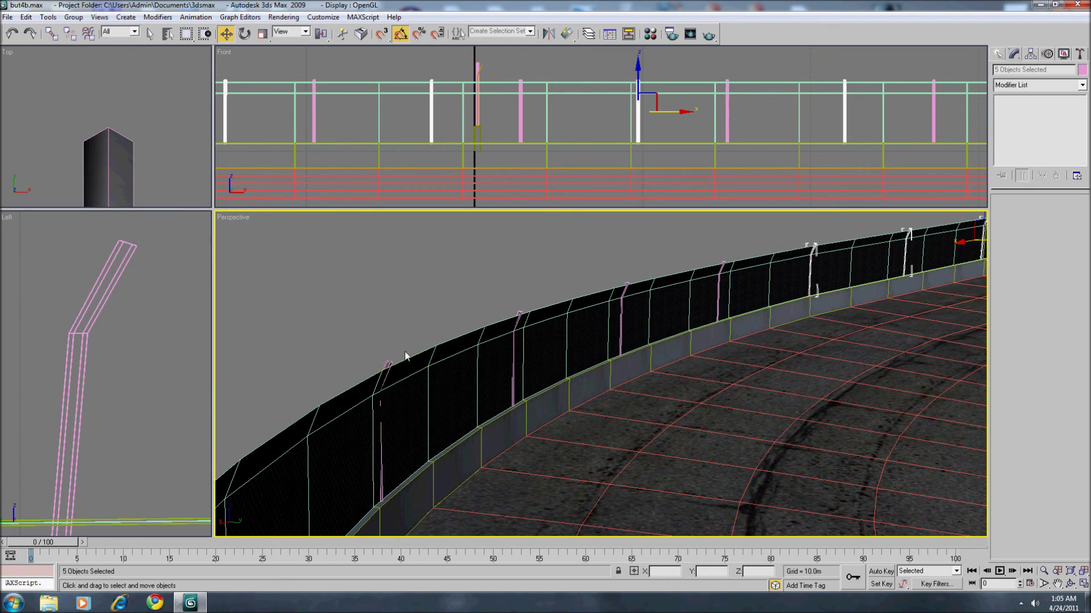
pyautogui.click(477, 91)
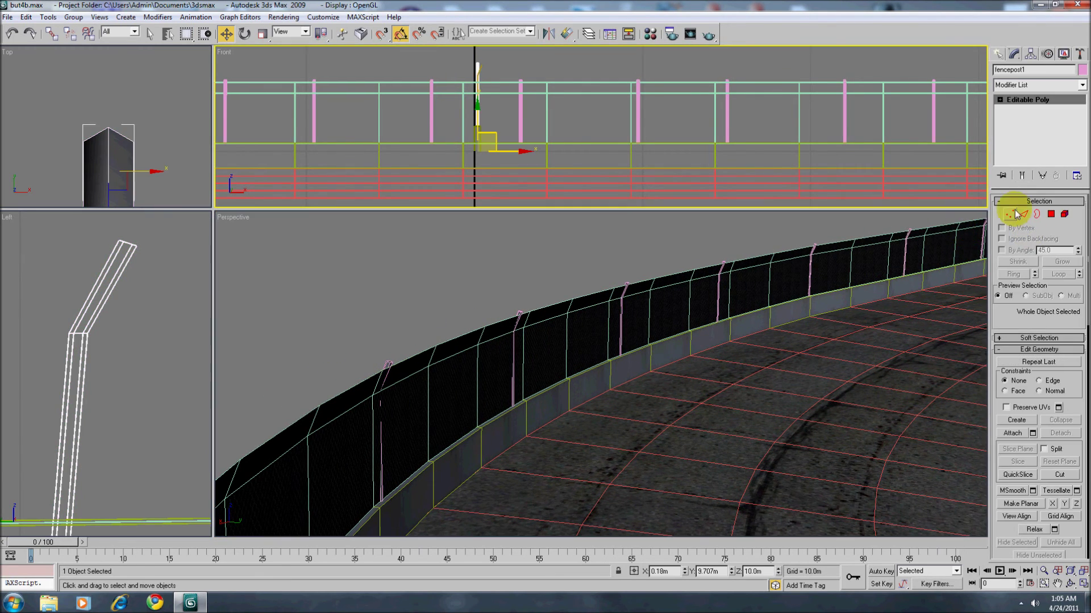
pyautogui.moveTo(148, 346); pyautogui.dragTo(142, 342, button='middle')
pyautogui.moveTo(29, 224); pyautogui.dragTo(158, 392)
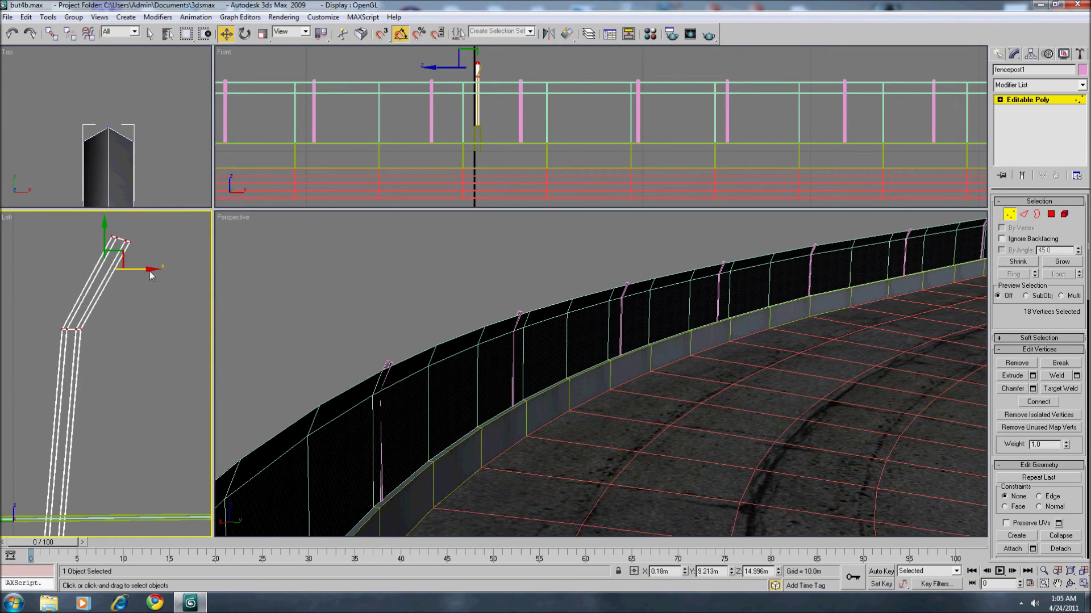
# - Select all 24 vertices of fencepost1 and shift them slightly toward the track, to about Y 9.29 m
pyautogui.moveTo(464, 451); pyautogui.dragTo(482, 396, button='middle')
pyautogui.moveTo(377, 295); pyautogui.dragTo(452, 369, button='middle')
pyautogui.moveTo(177, 404); pyautogui.dragTo(172, 328, button='middle')
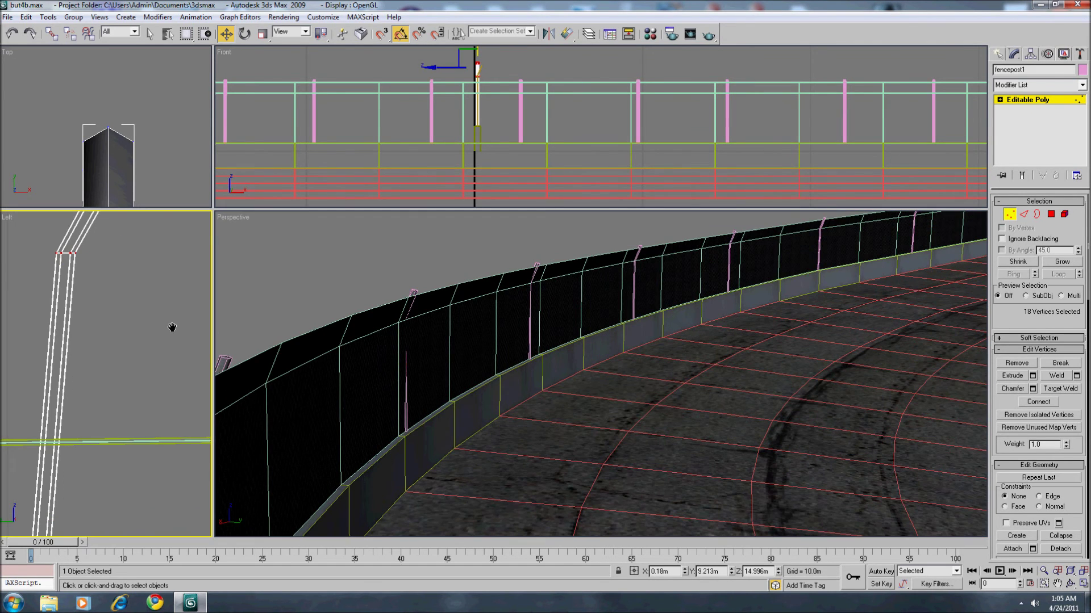
pyautogui.scroll(-5, 172, 327)
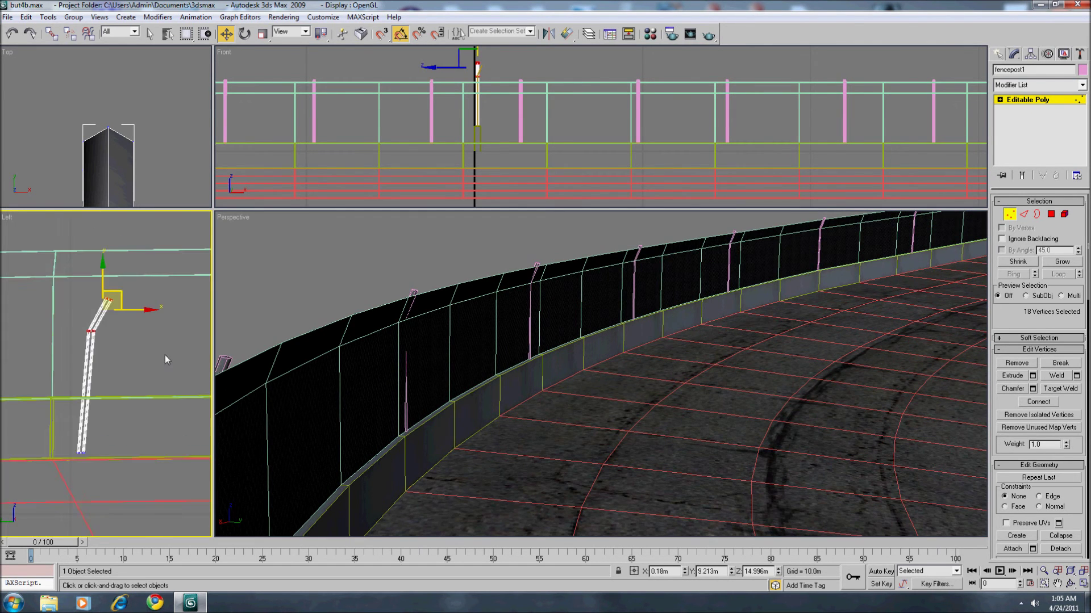
pyautogui.moveTo(16, 274); pyautogui.dragTo(151, 503)
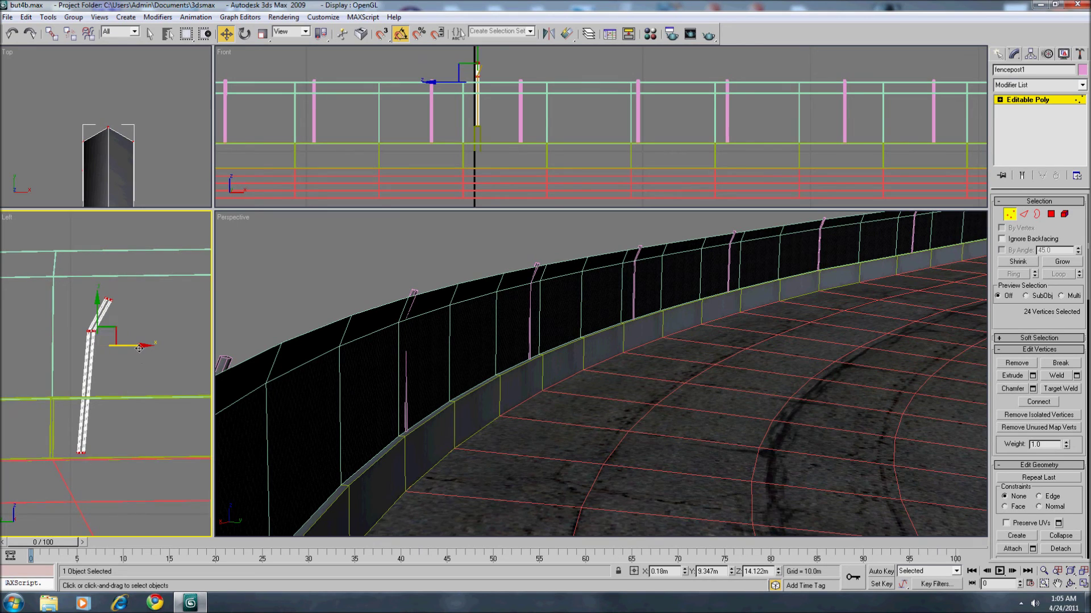
pyautogui.moveTo(140, 347); pyautogui.dragTo(142, 348)
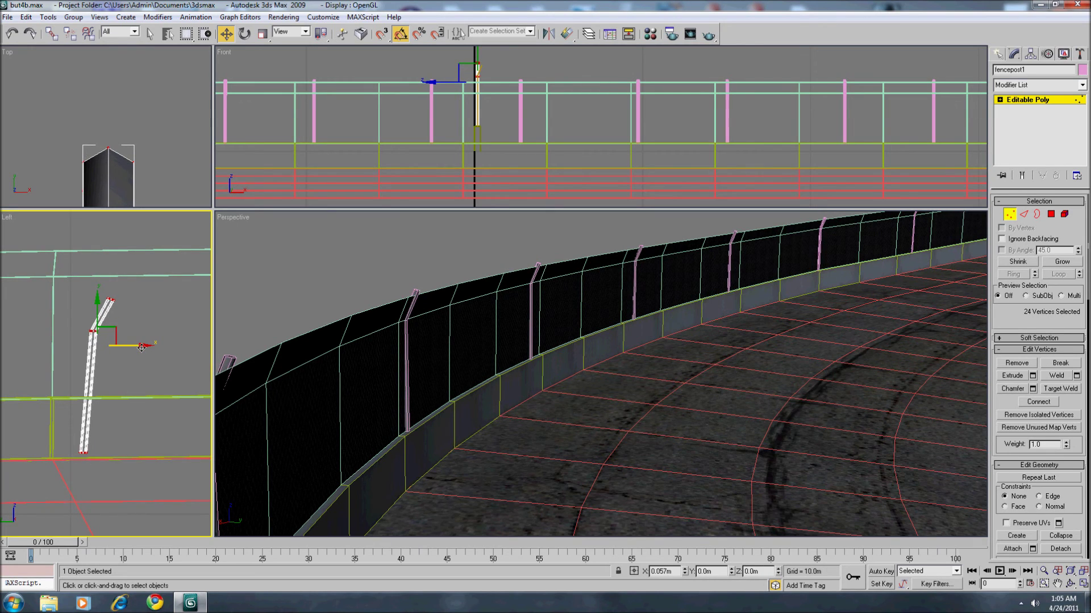
pyautogui.moveTo(142, 348); pyautogui.dragTo(145, 348)
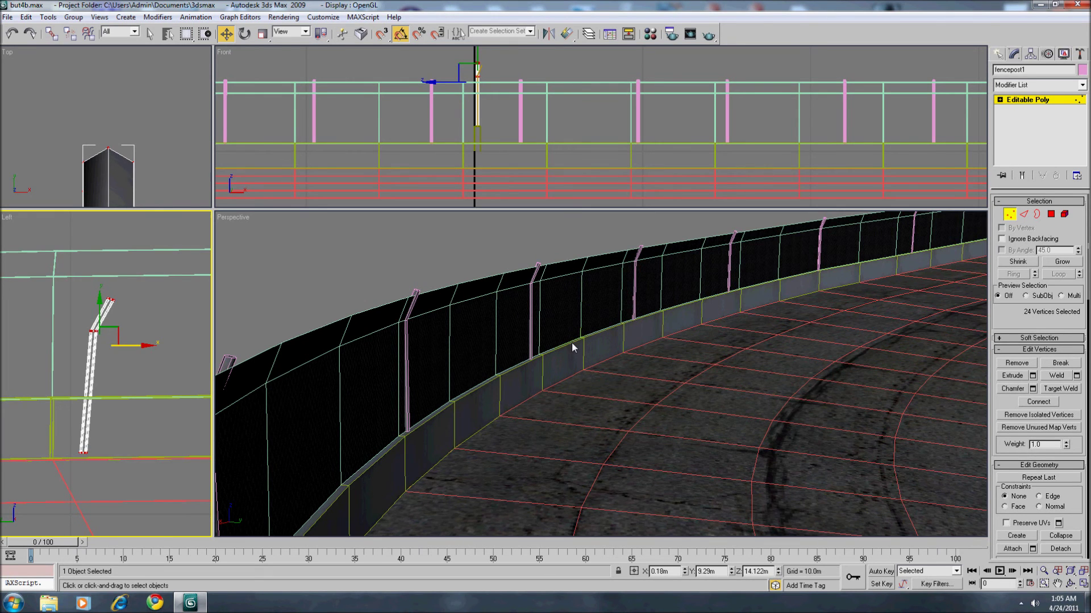
# - Select the 12 vertices at the tip of fencepost1 and move them slightly back to about Y 9.056 m
pyautogui.moveTo(571, 341); pyautogui.dragTo(540, 393, button='middle')
pyautogui.scroll(4, 526, 394)
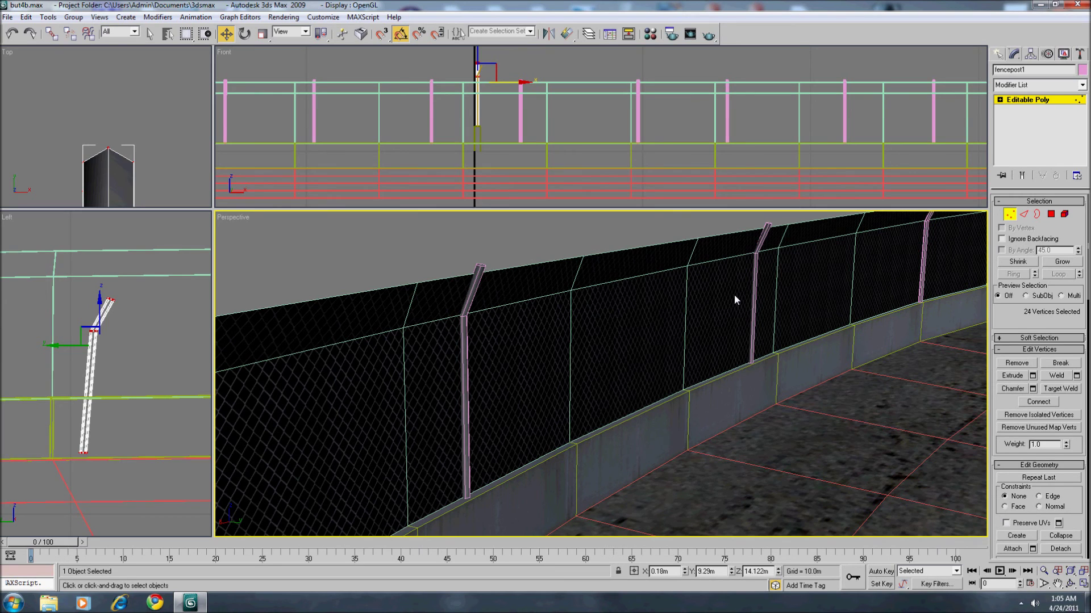
pyautogui.click(188, 363)
pyautogui.moveTo(88, 289); pyautogui.dragTo(141, 305)
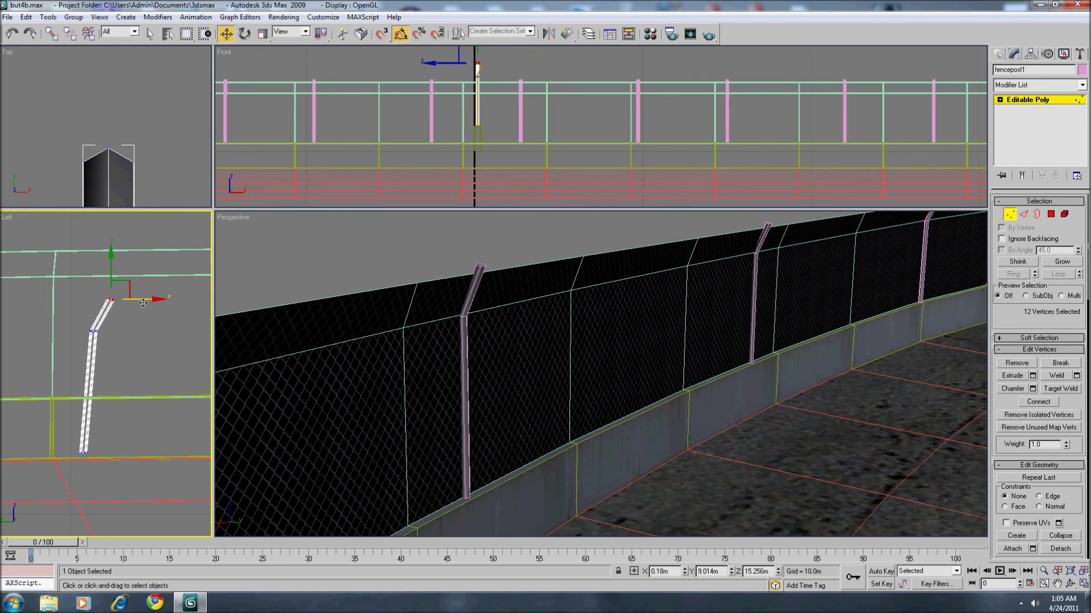
pyautogui.moveTo(143, 303); pyautogui.dragTo(142, 303)
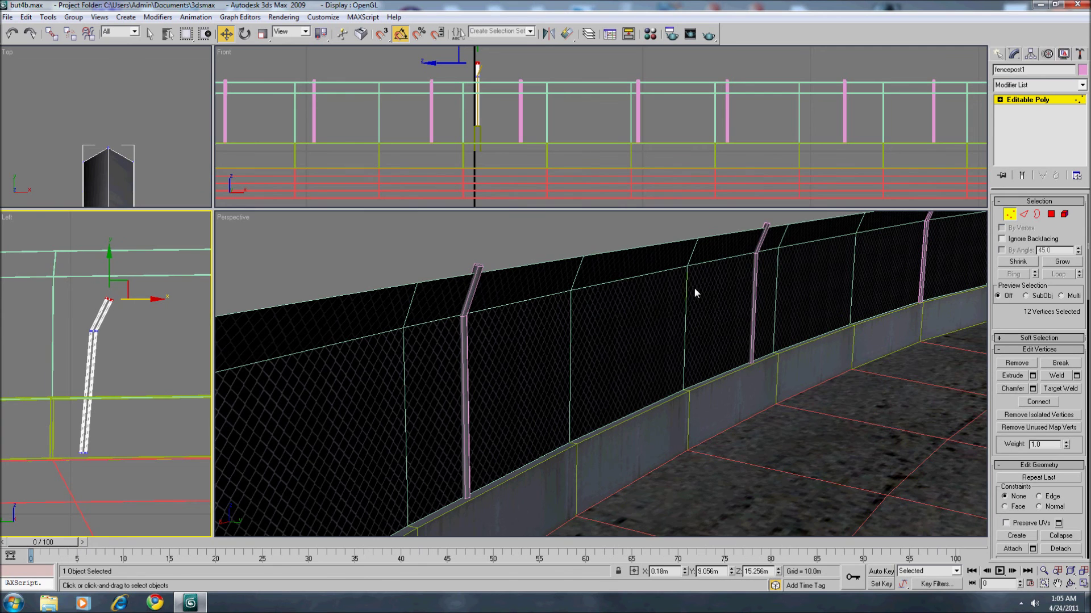
# - Inspect the adjusted posts against the catch fence up close and all along the track's curve
pyautogui.scroll(6, 604, 325)
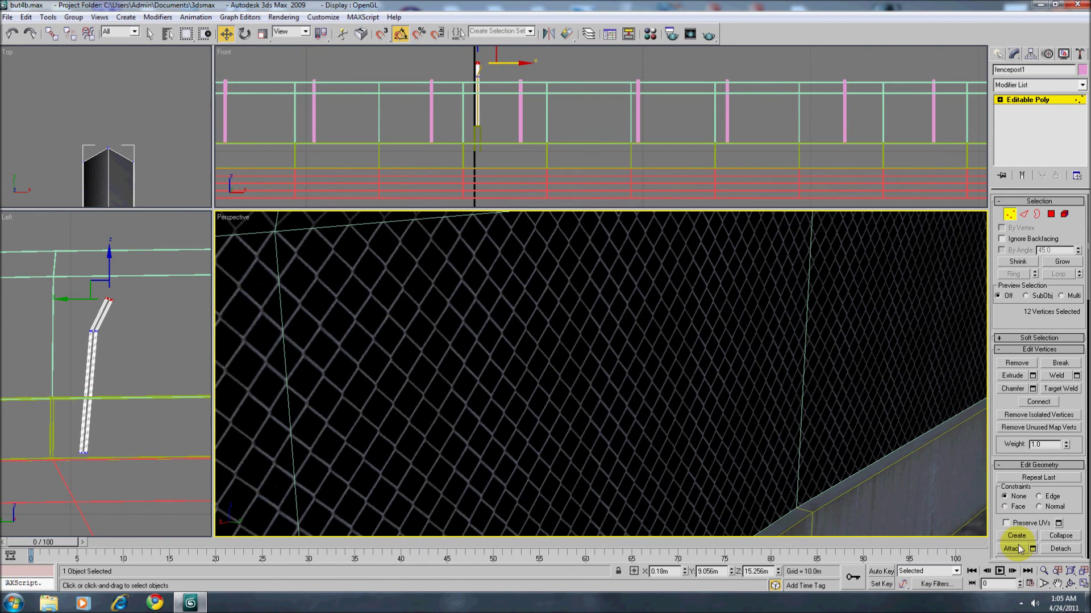
pyautogui.click(1045, 571)
pyautogui.scroll(-5, 647, 421)
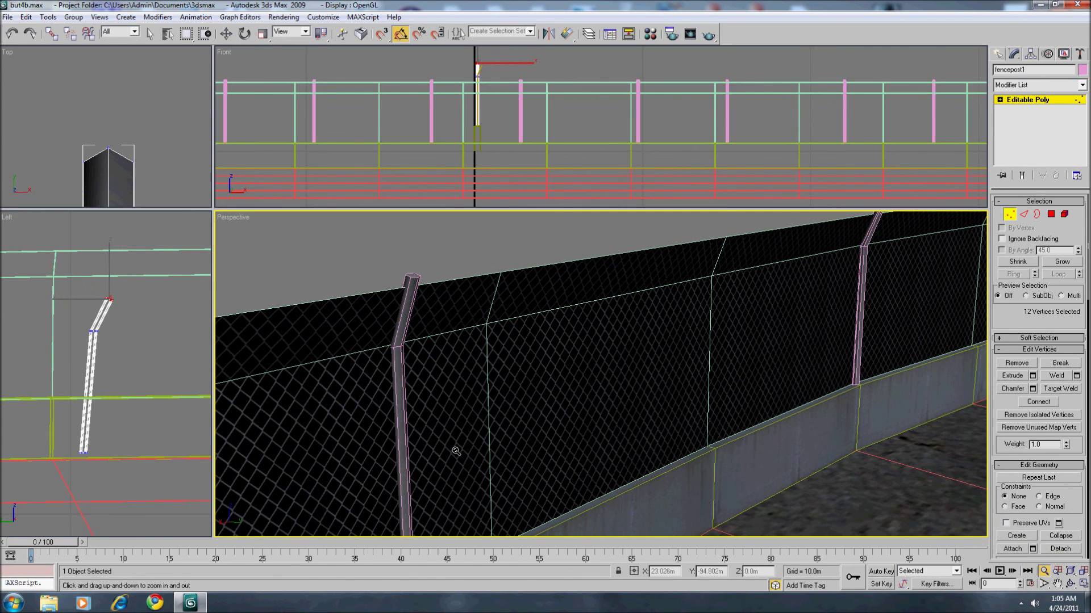
pyautogui.scroll(-3, 456, 451)
pyautogui.moveTo(442, 433); pyautogui.dragTo(610, 384, button='middle')
pyautogui.scroll(-4, 545, 426)
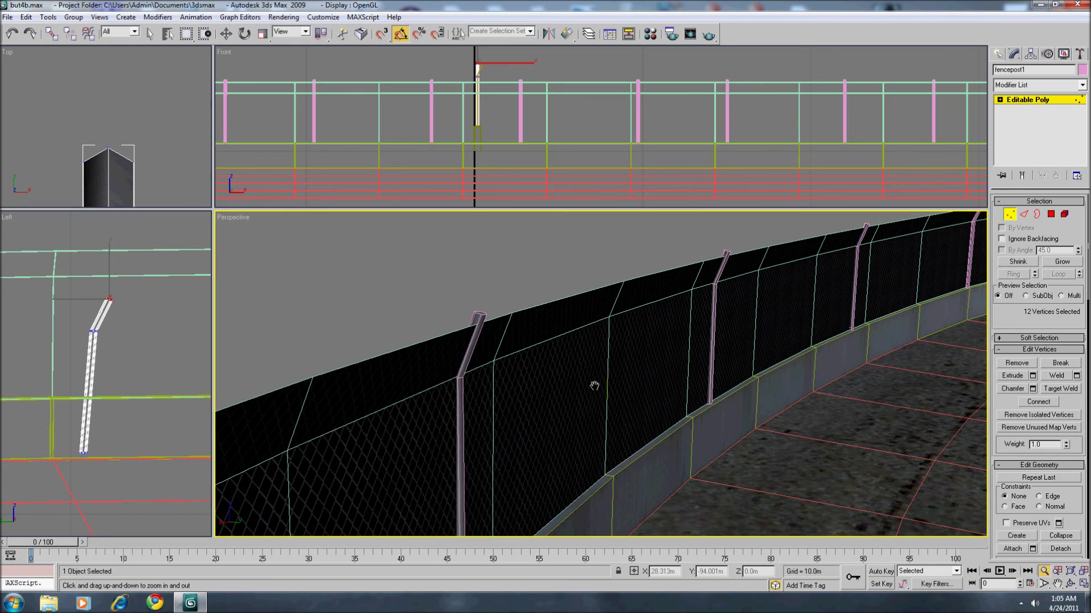
pyautogui.moveTo(594, 386); pyautogui.dragTo(596, 383, button='middle')
pyautogui.scroll(-4, 756, 348)
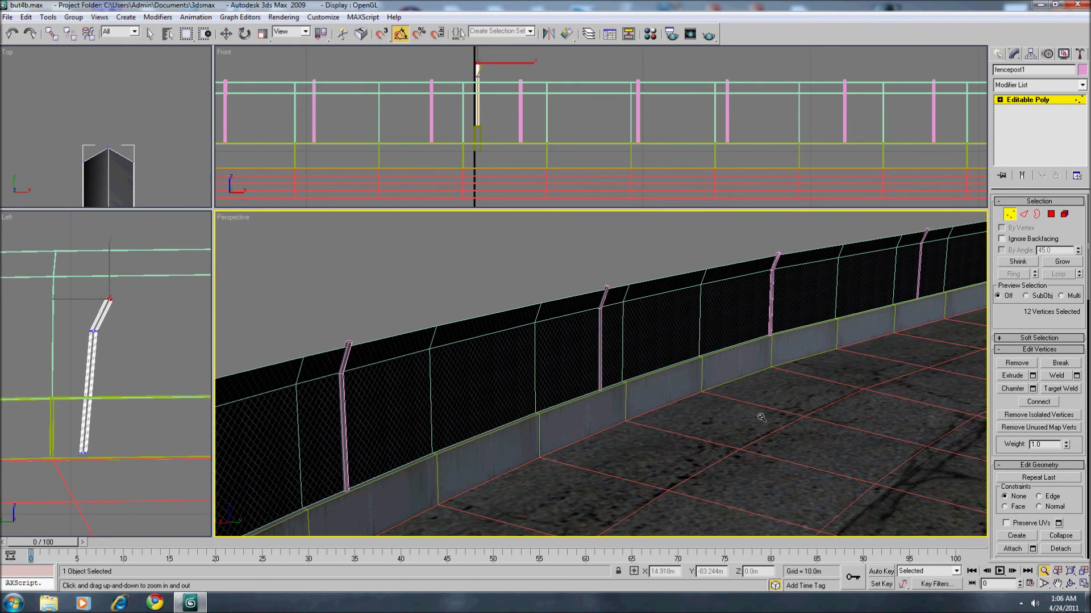
pyautogui.moveTo(847, 381); pyautogui.dragTo(255, 462, button='middle')
pyautogui.moveTo(809, 342); pyautogui.dragTo(62, 451, button='middle')
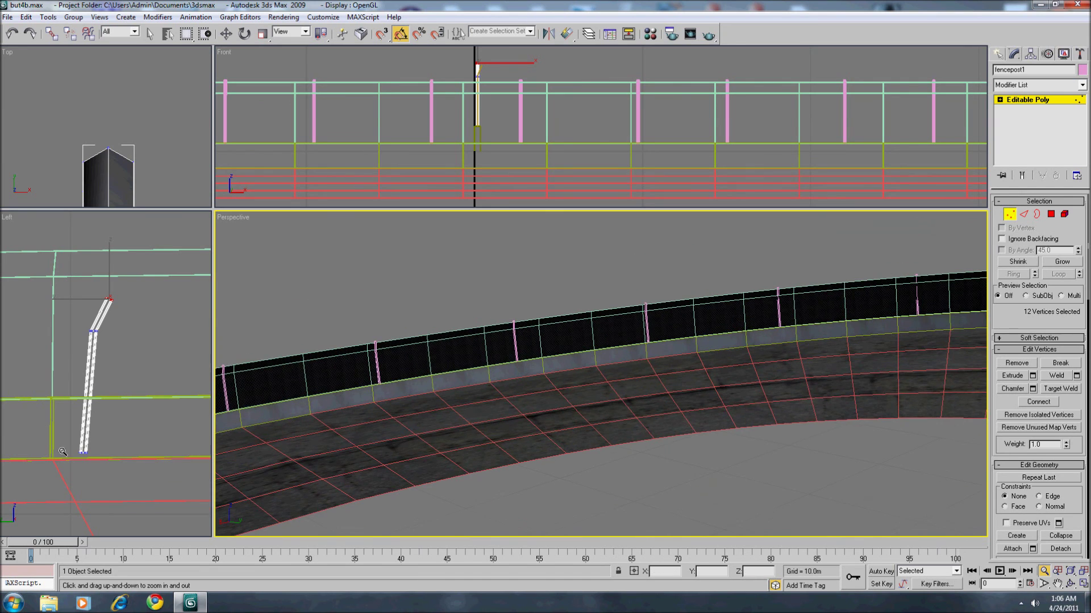
pyautogui.moveTo(553, 405); pyautogui.dragTo(499, 394, button='middle')
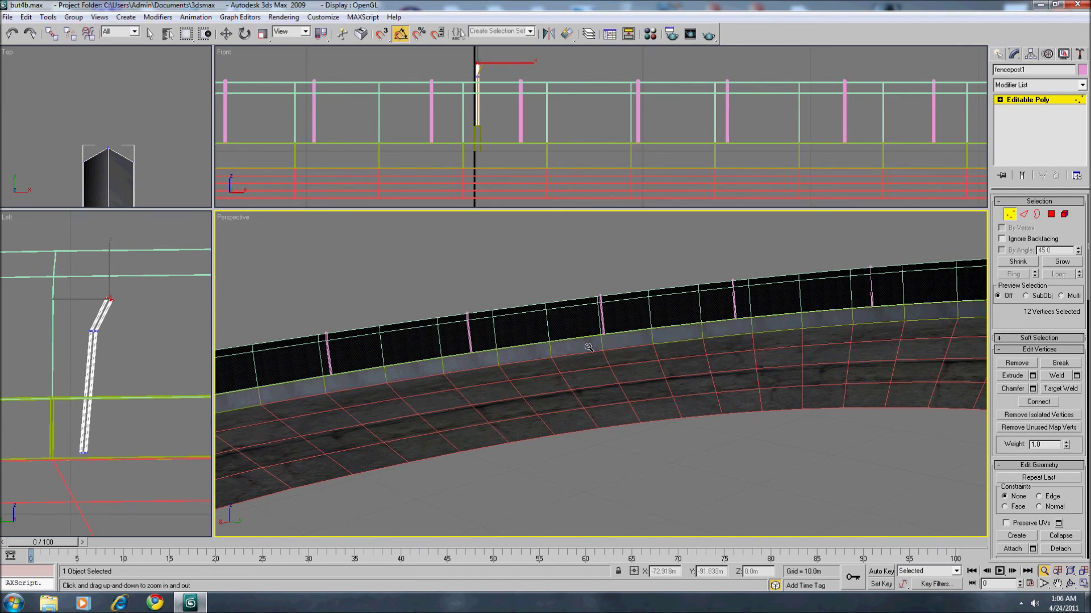
pyautogui.scroll(-2, 857, 397)
pyautogui.moveTo(858, 398); pyautogui.dragTo(448, 373, button='middle')
pyautogui.scroll(-2, 937, 434)
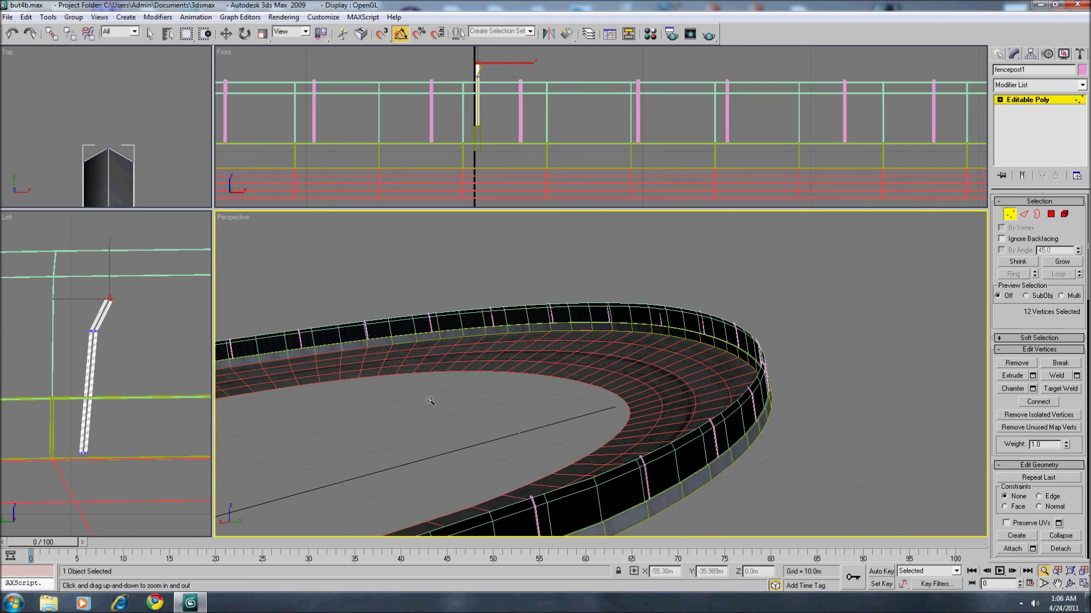
pyautogui.press('w')
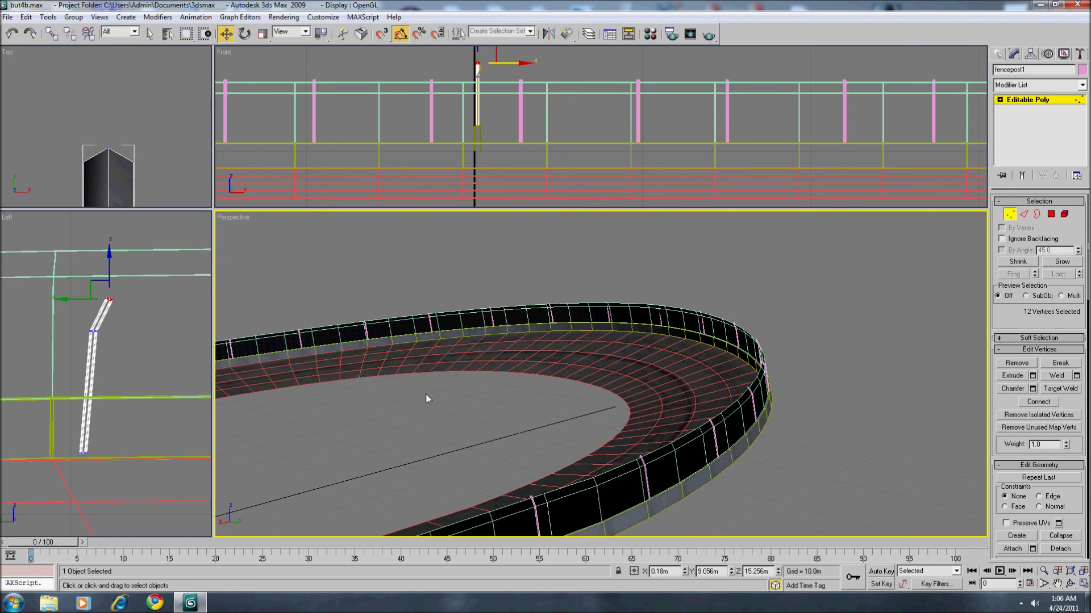